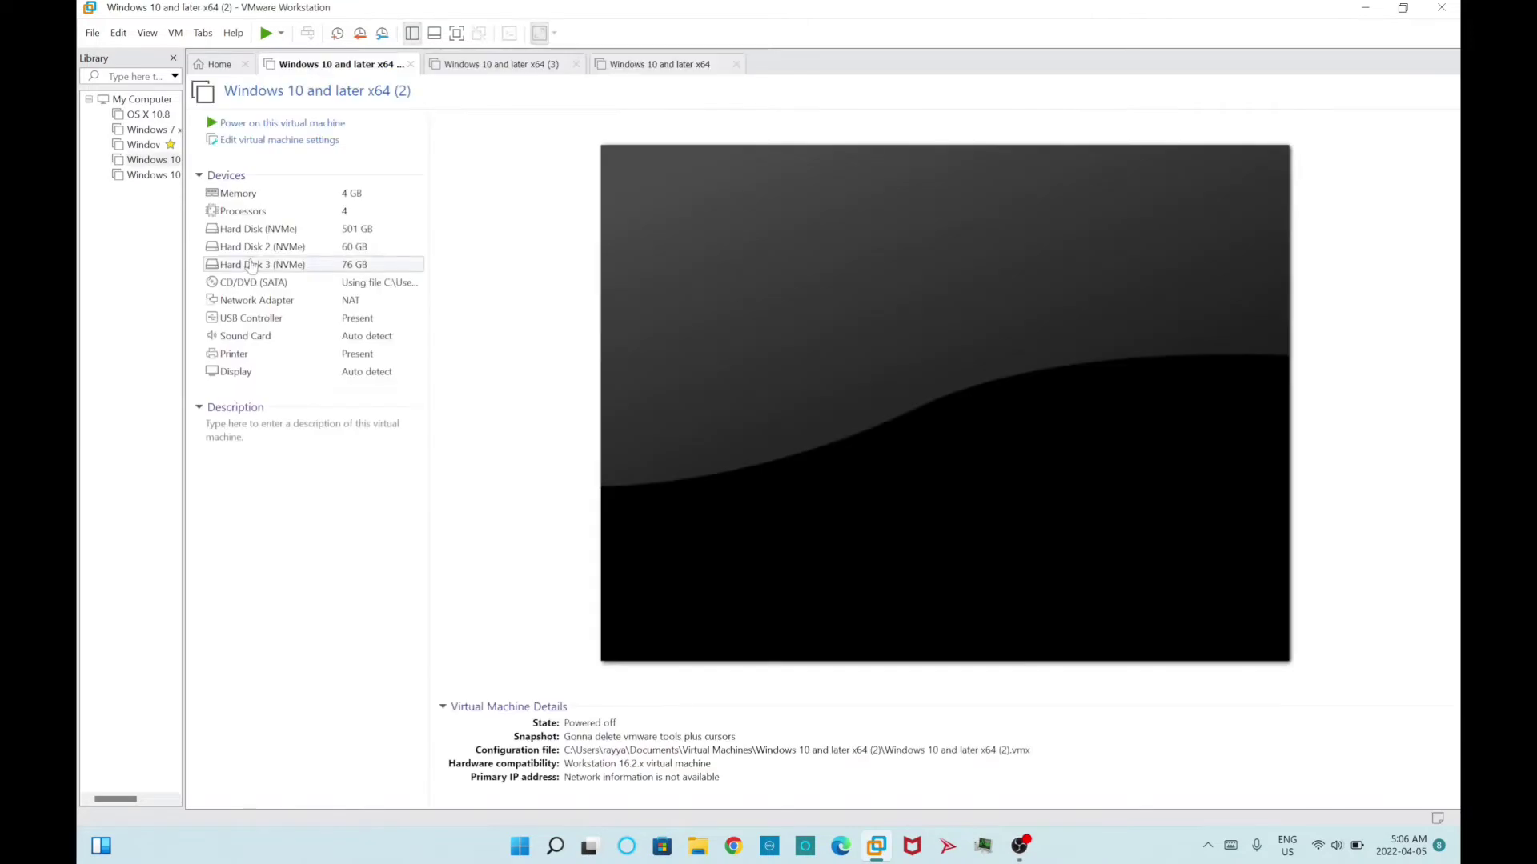
- Examine the hardware settings of the Windows 10 and later x64 (2) virtual machine
left_click(278, 141)
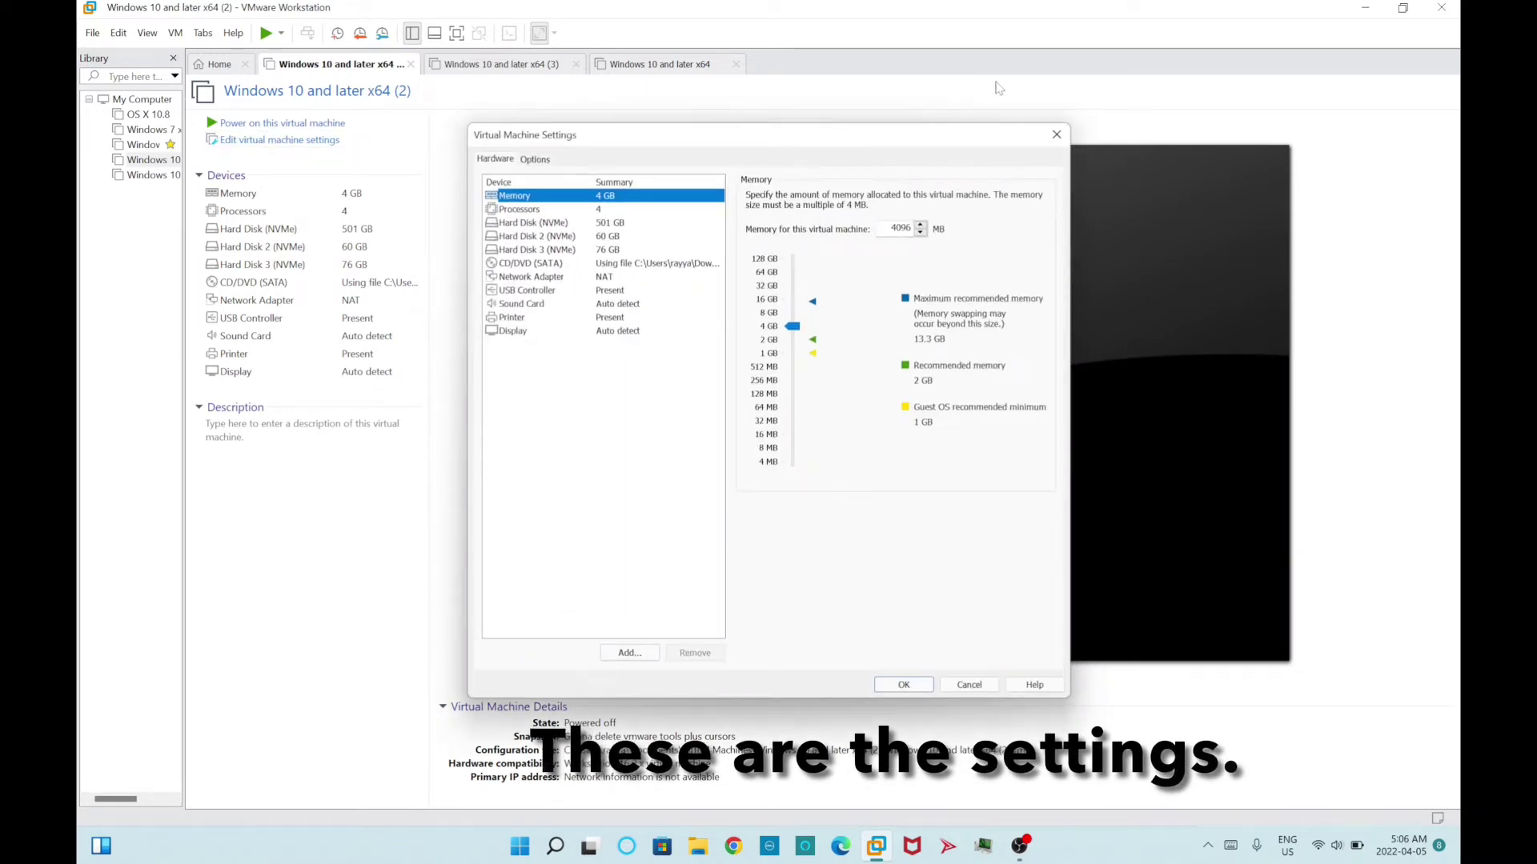
left_click(1059, 138)
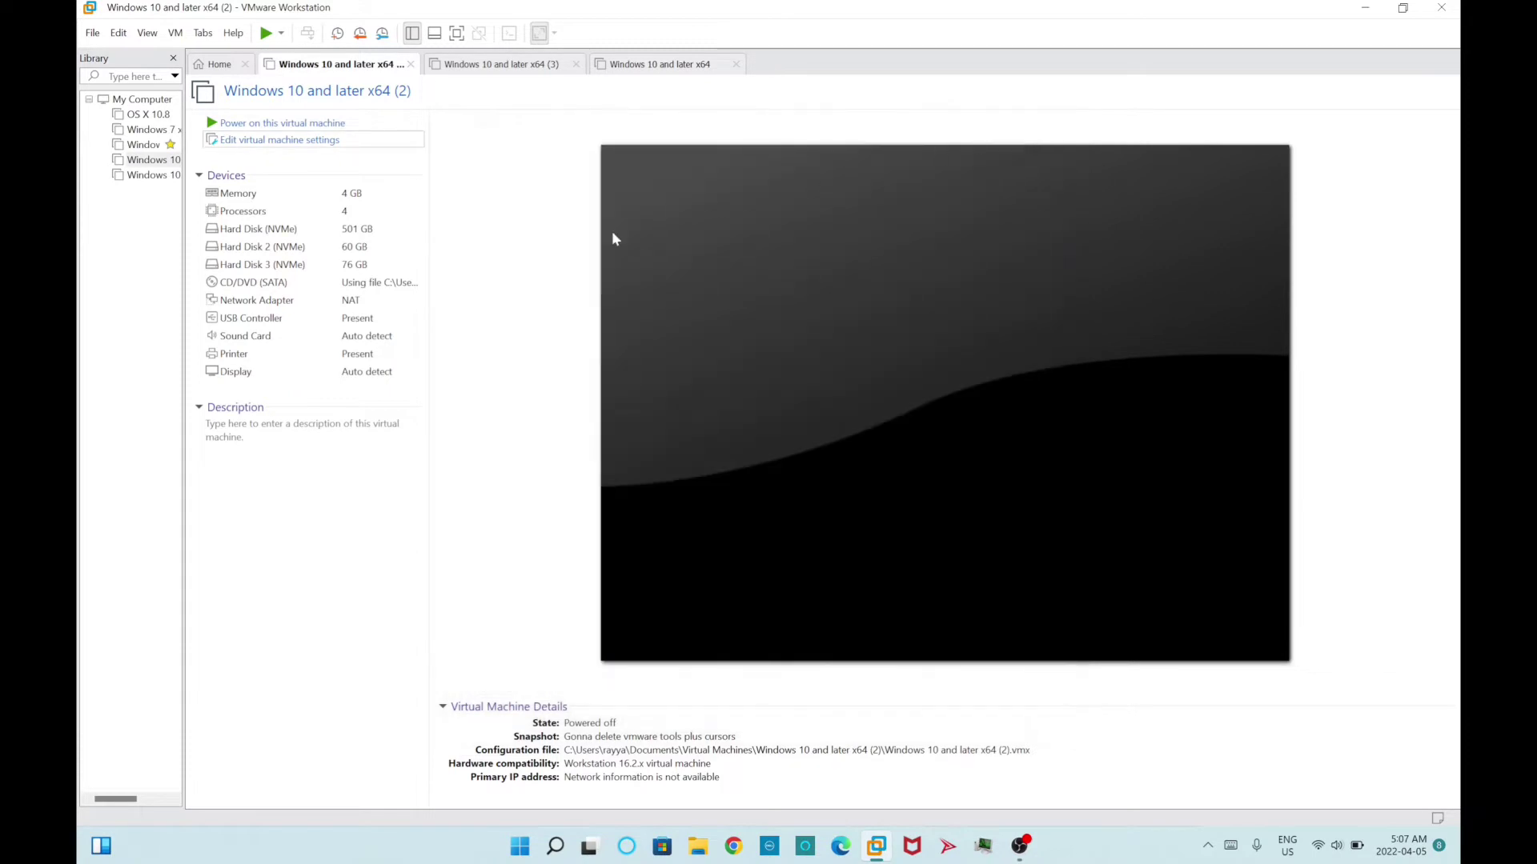
- Power on the Windows 10 and later x64 (3) virtual machine
left_click(149, 174)
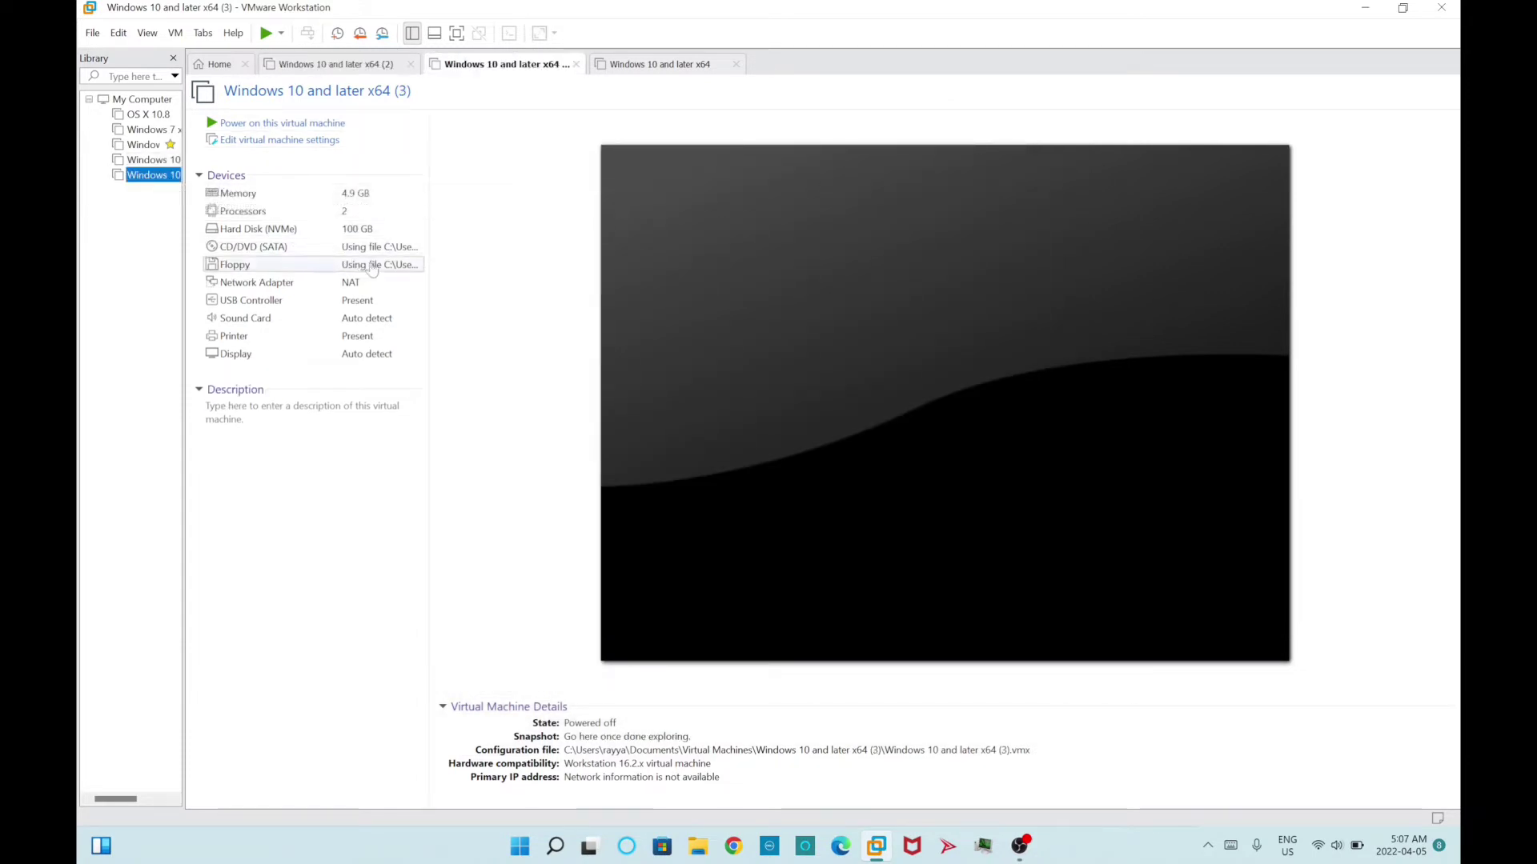
left_click(349, 123)
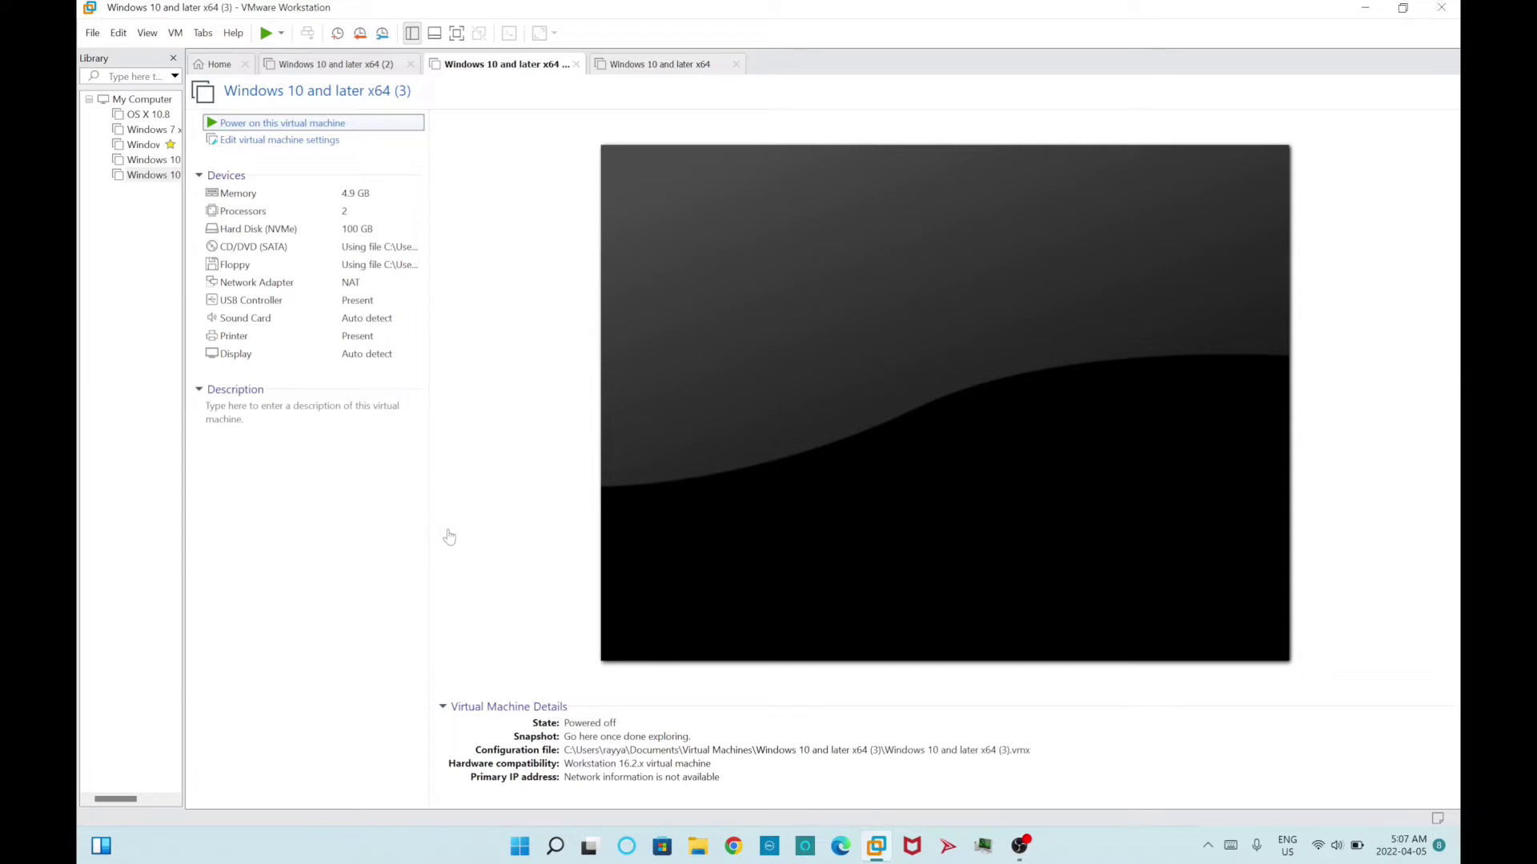
left_click(350, 124)
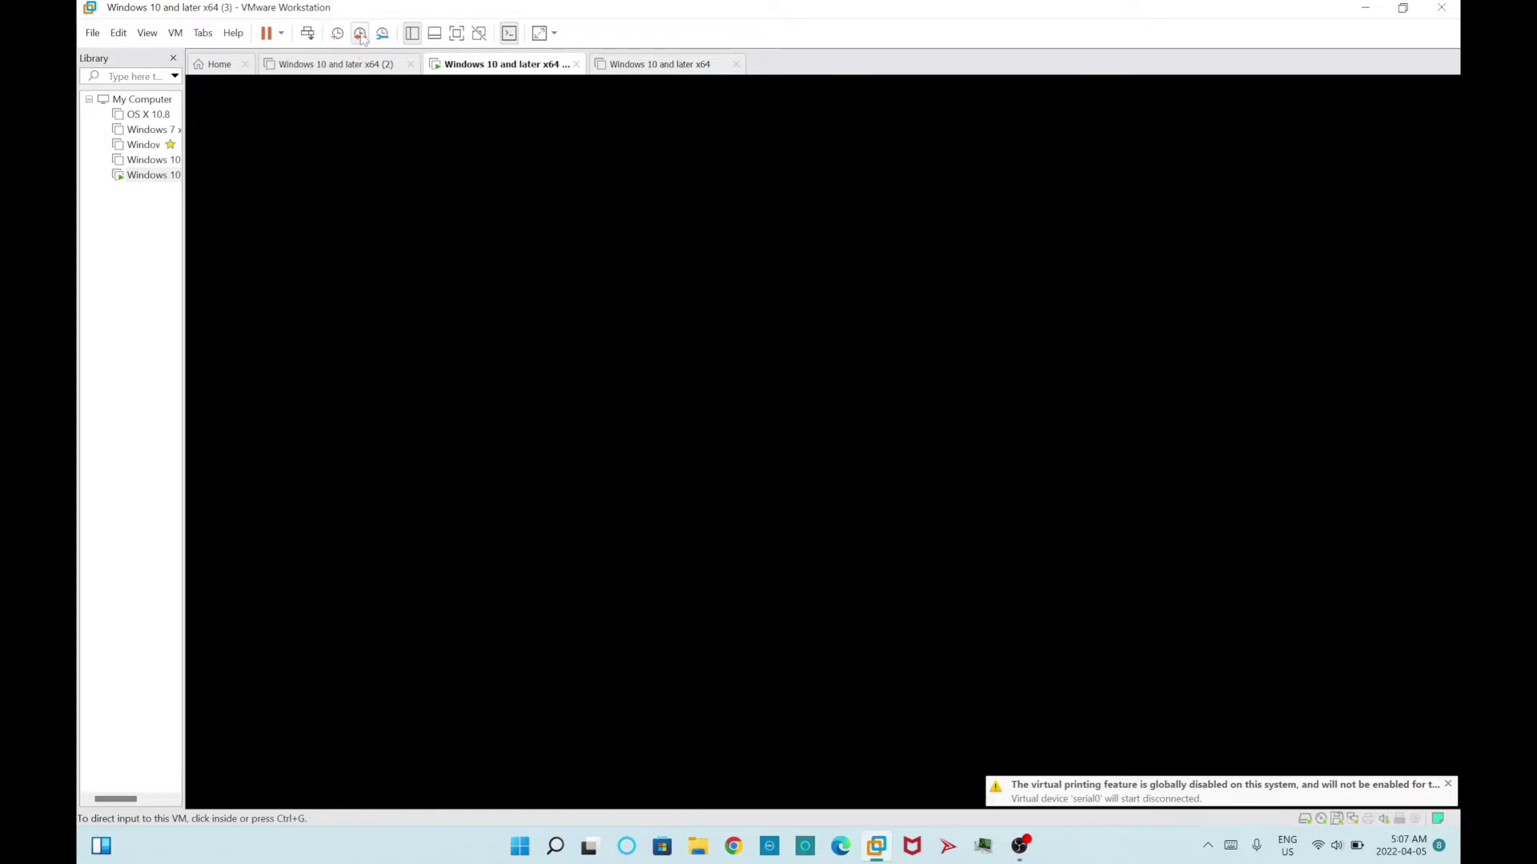
- Restore the virtual machine to the snapshot "Go here once done exploring." and show it in full screen
left_click(359, 33)
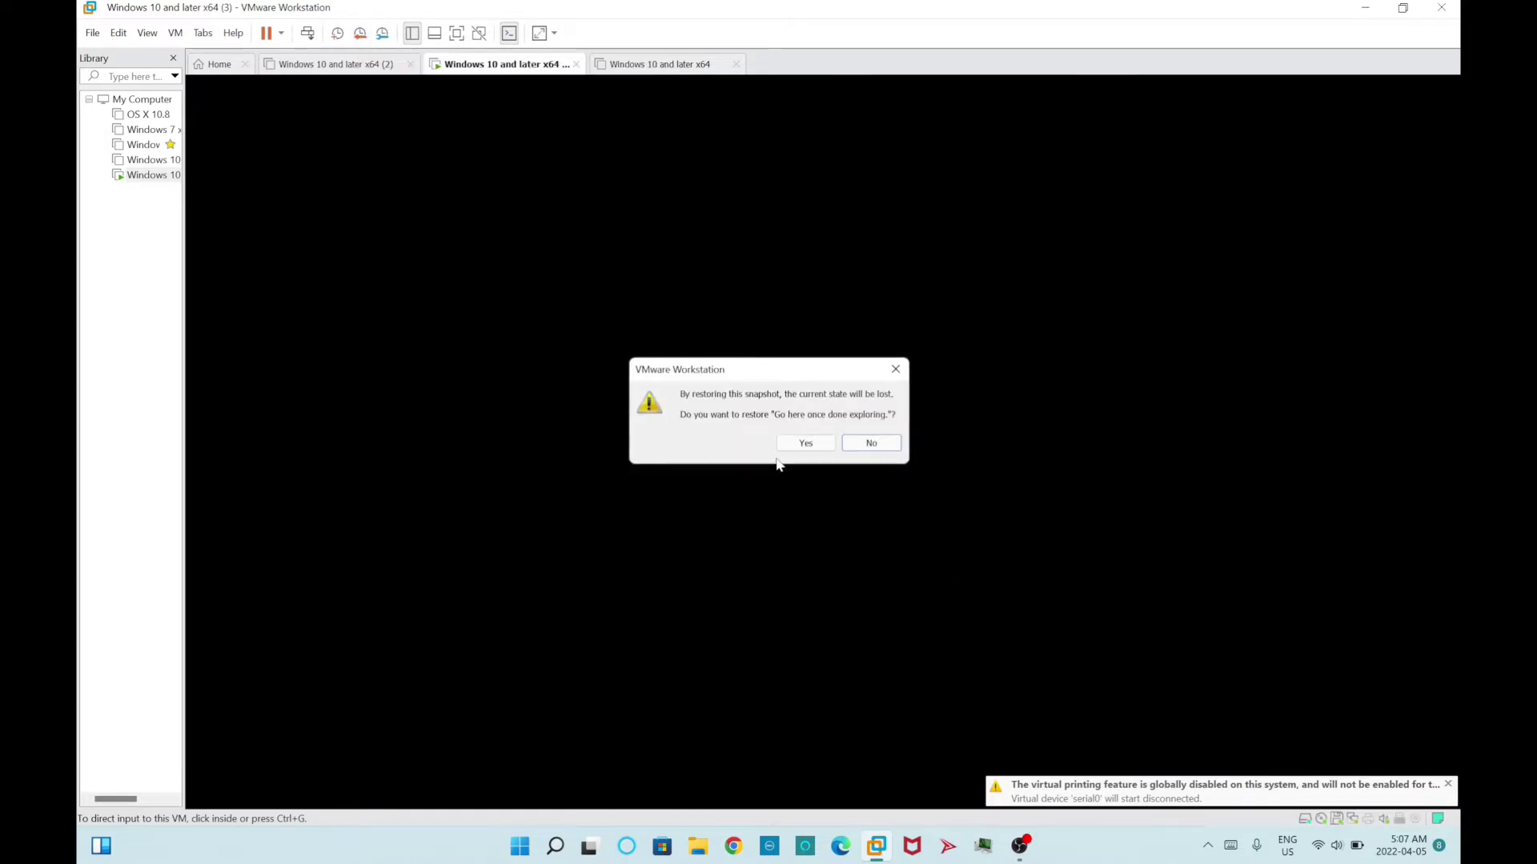
left_click(805, 443)
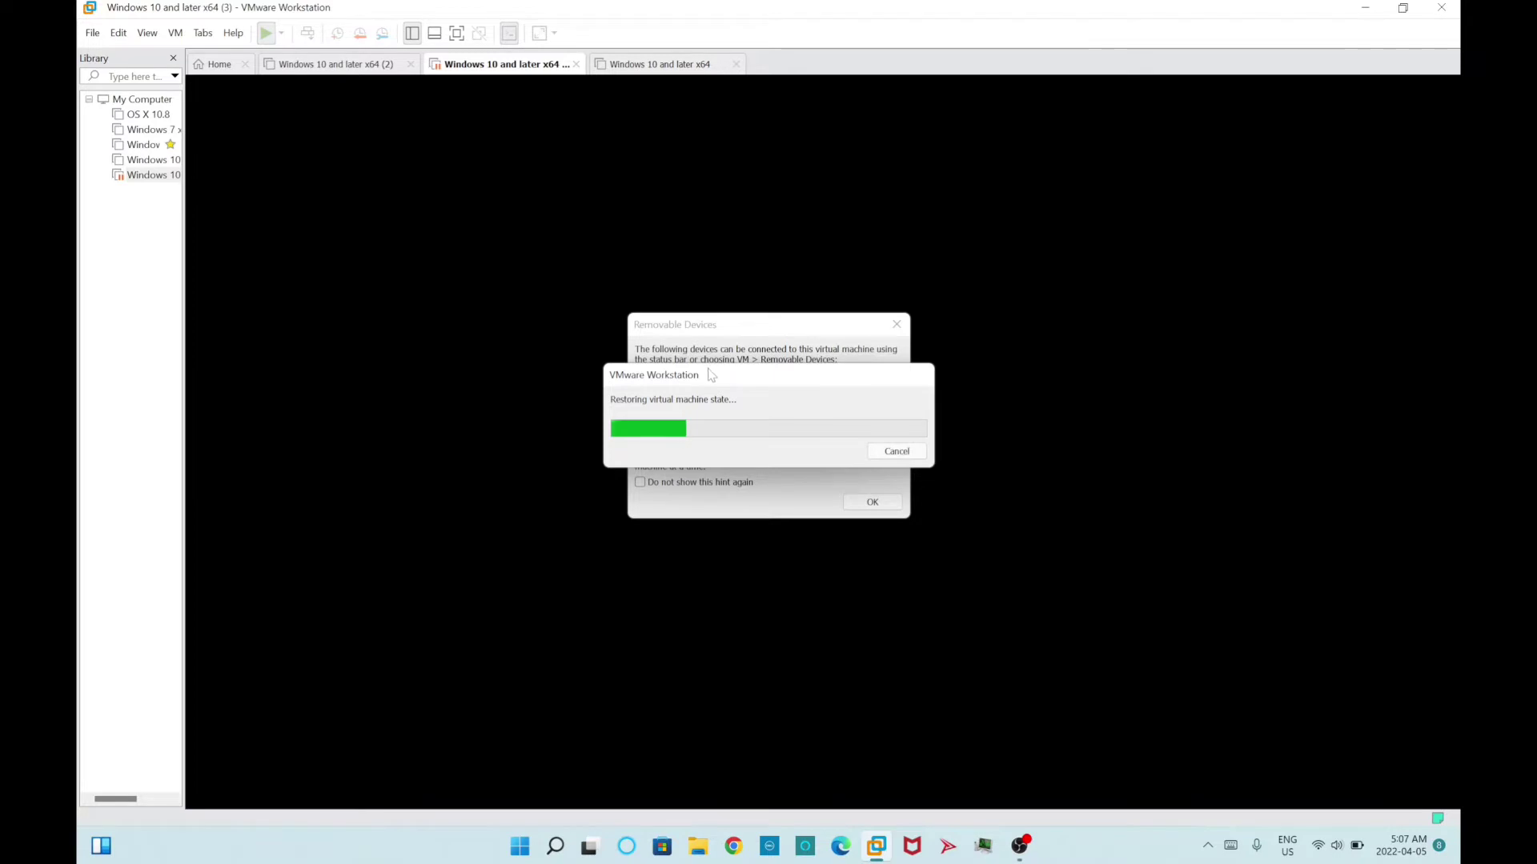
left_click_drag(708, 374, 706, 533)
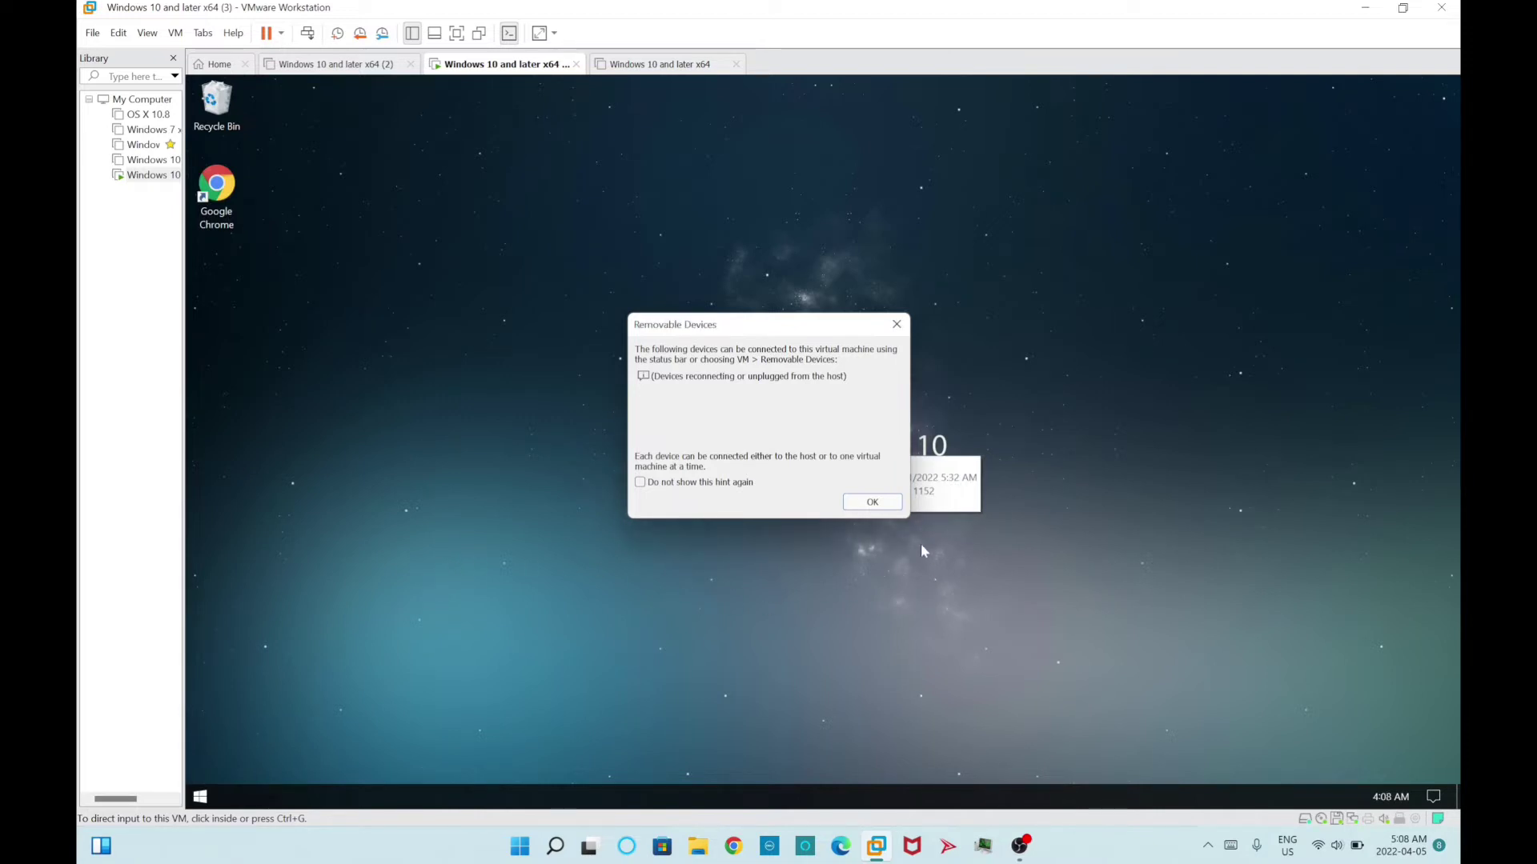
left_click(877, 504)
left_click(880, 521)
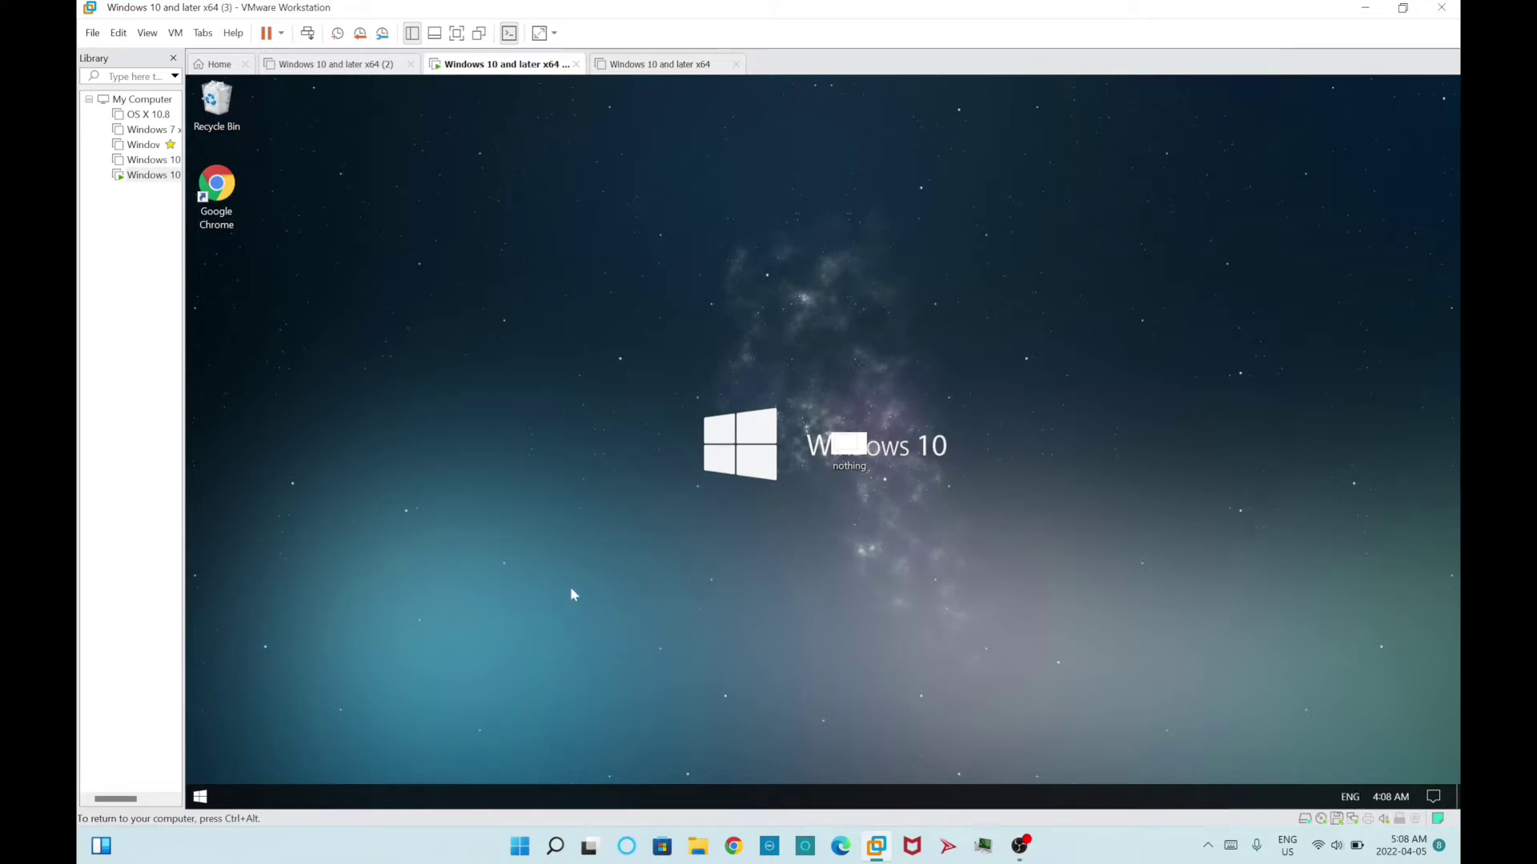
left_click(457, 32)
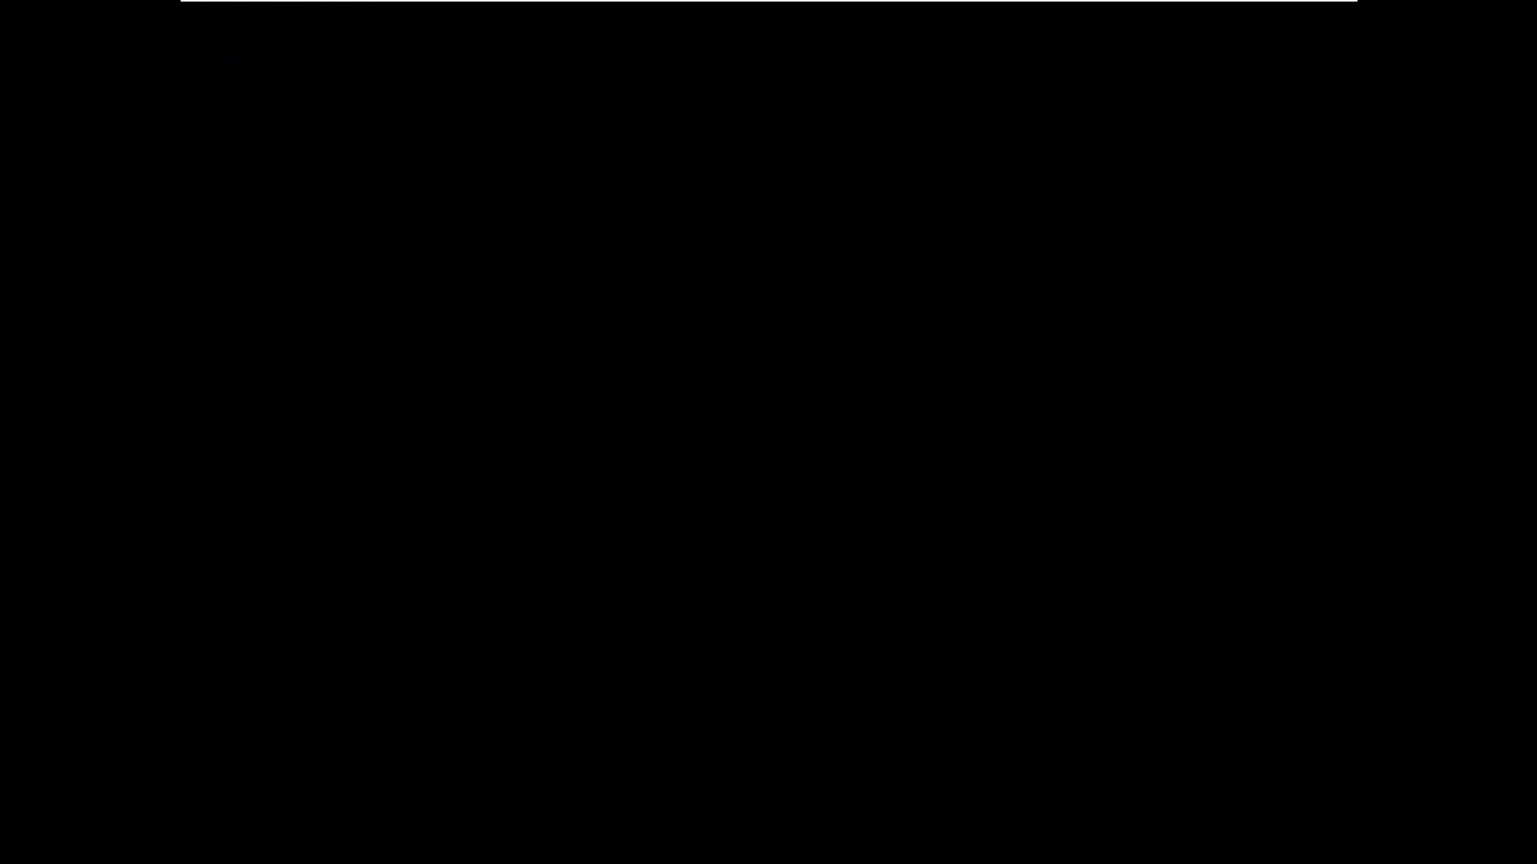
key("super")
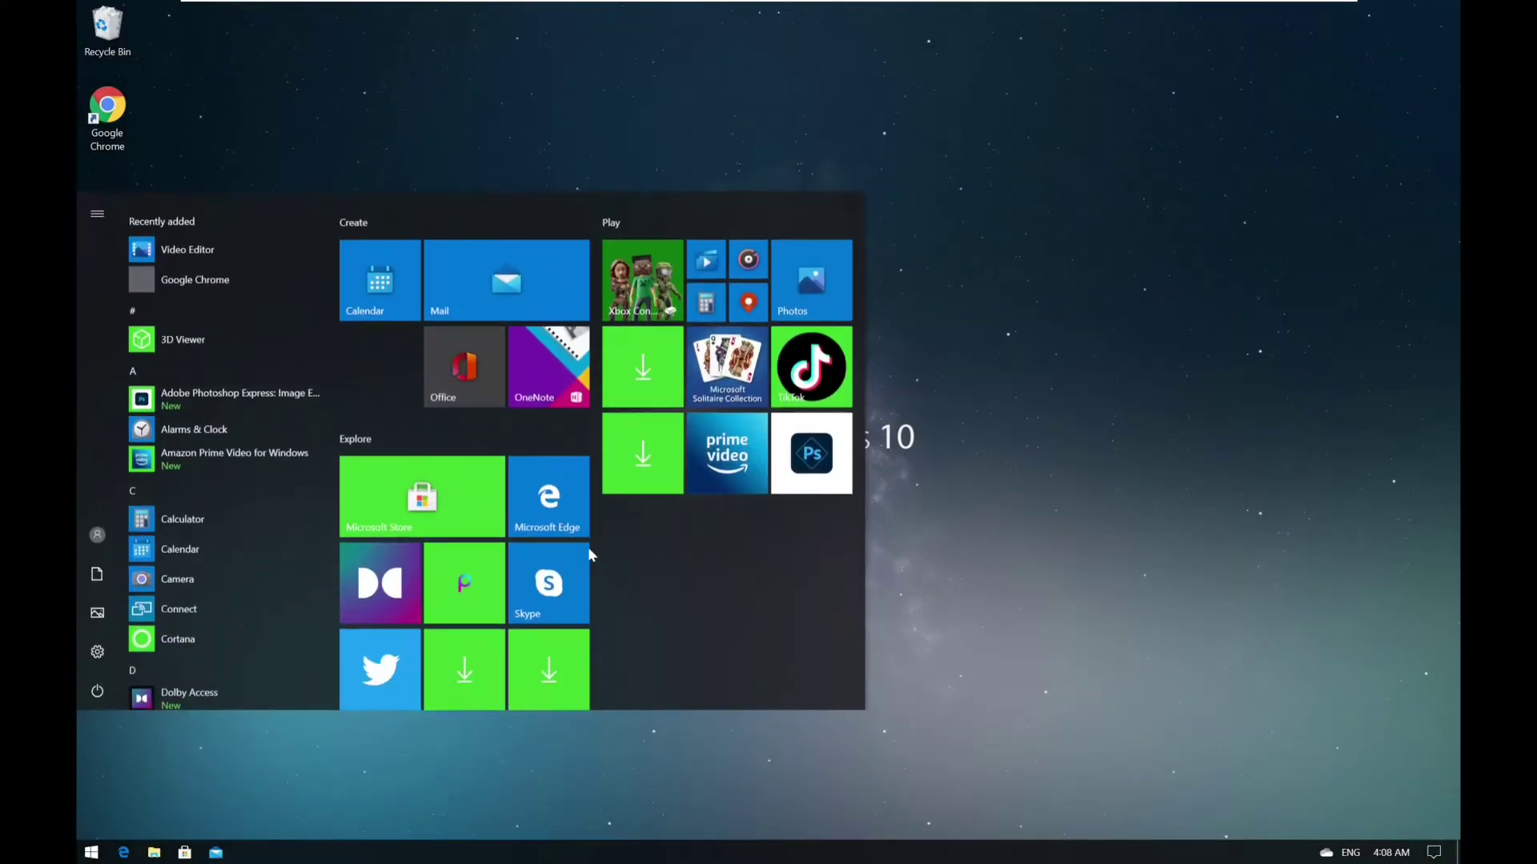
left_click(1006, 531)
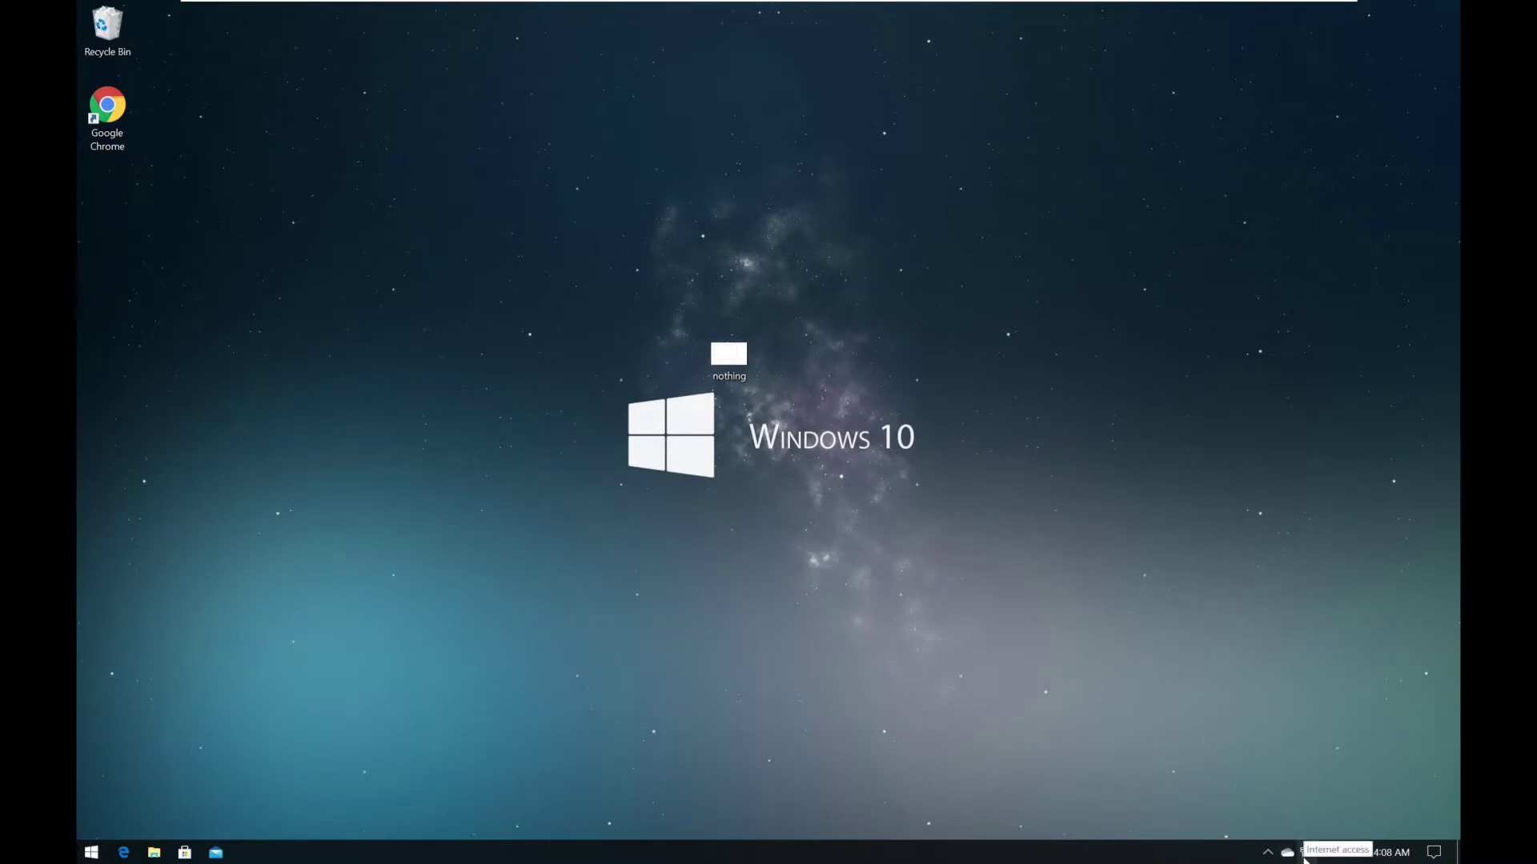
left_click_drag(963, 767, 929, 774)
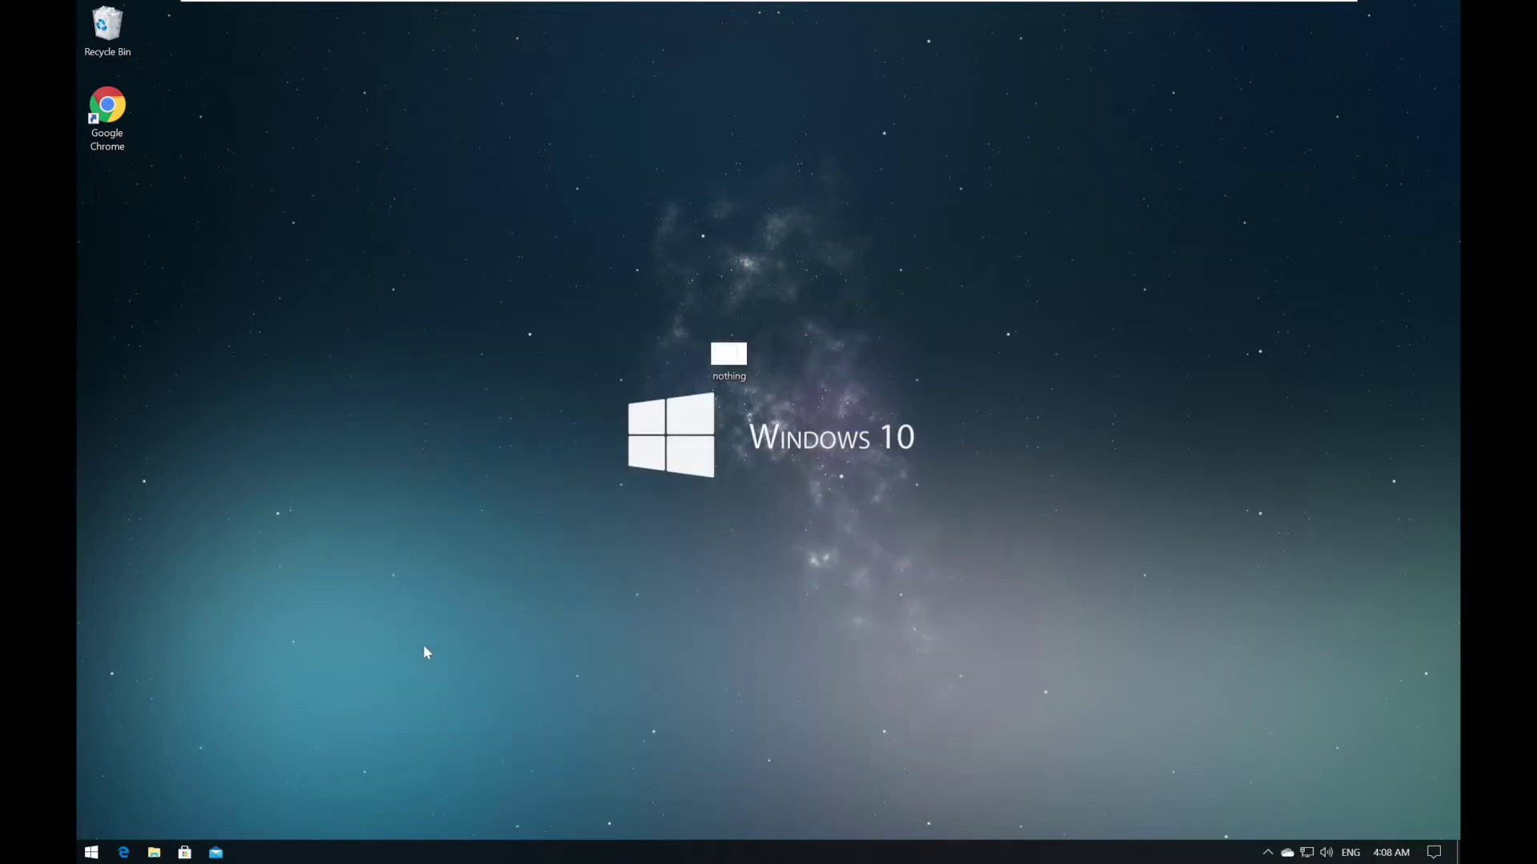
- Open Google Chrome in the virtual machine and dismiss the offer to restore pages
double_click(120, 148)
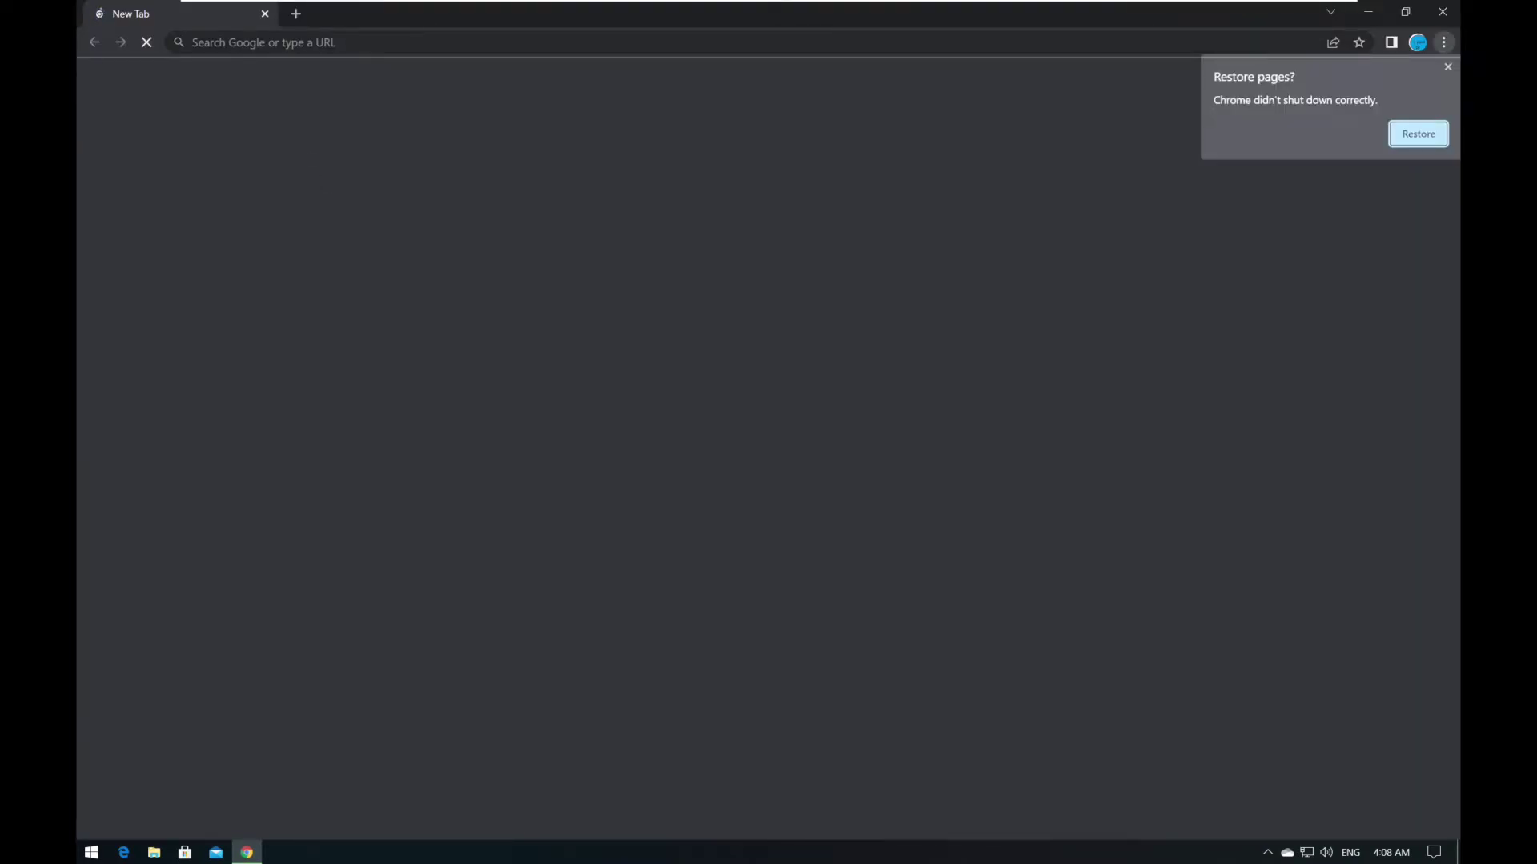
left_click(202, 41)
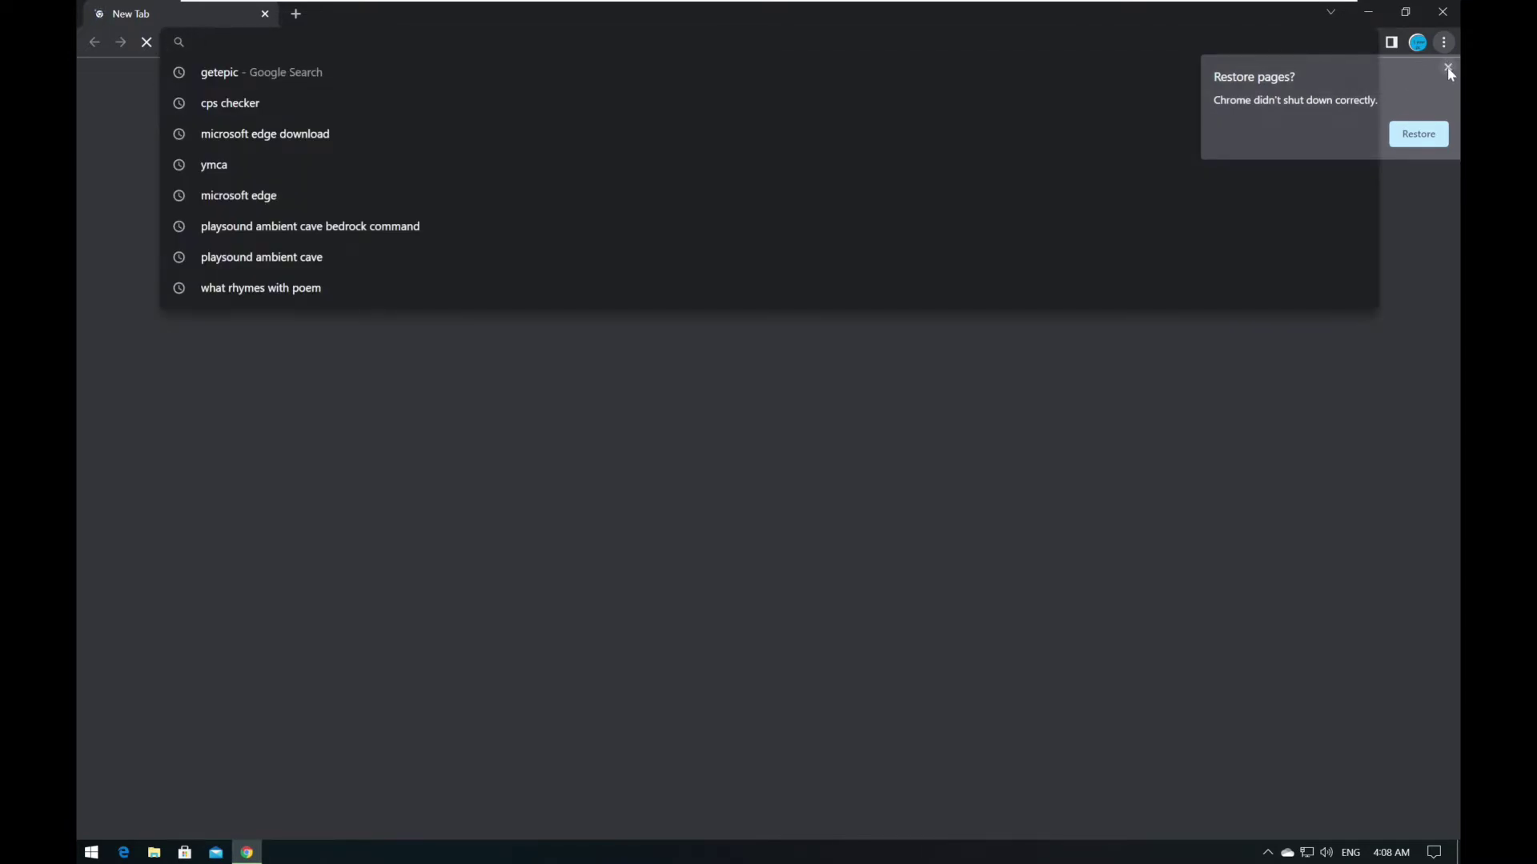
left_click(1447, 68)
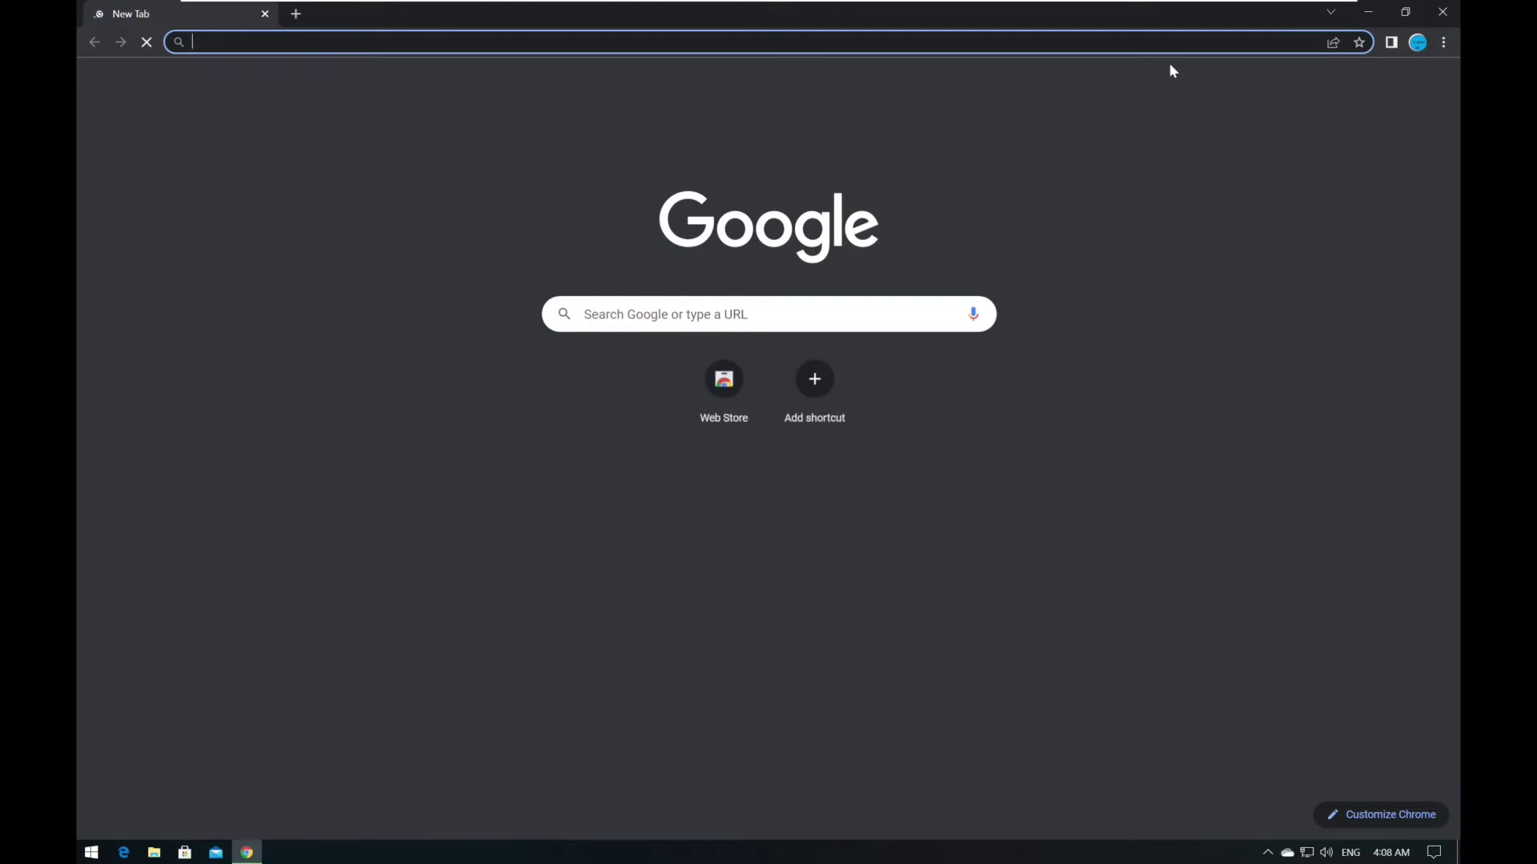
- Search Google for "File shredder"
type("File ")
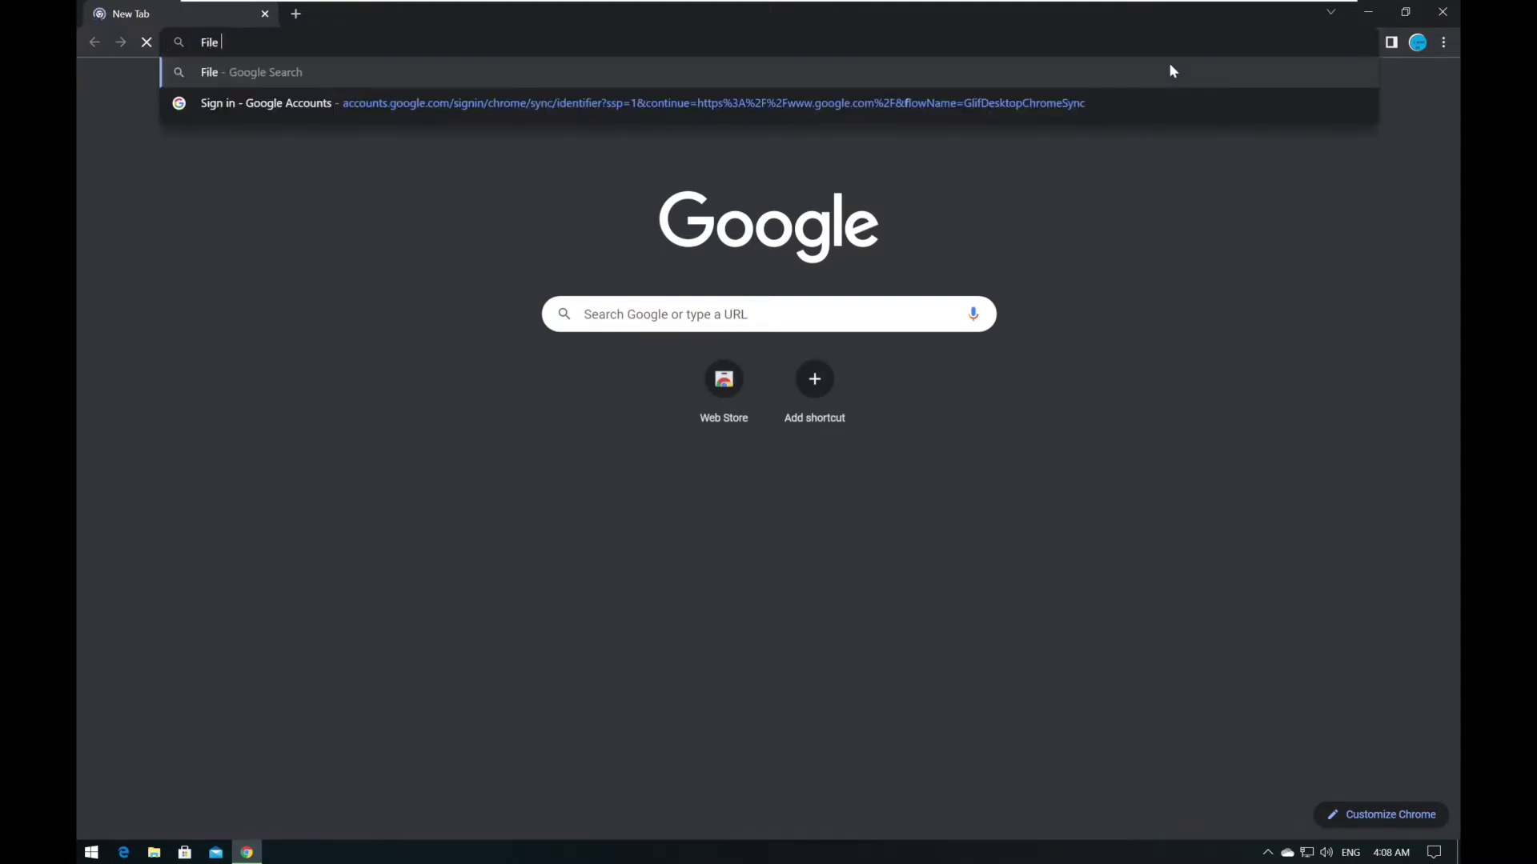
type("sh")
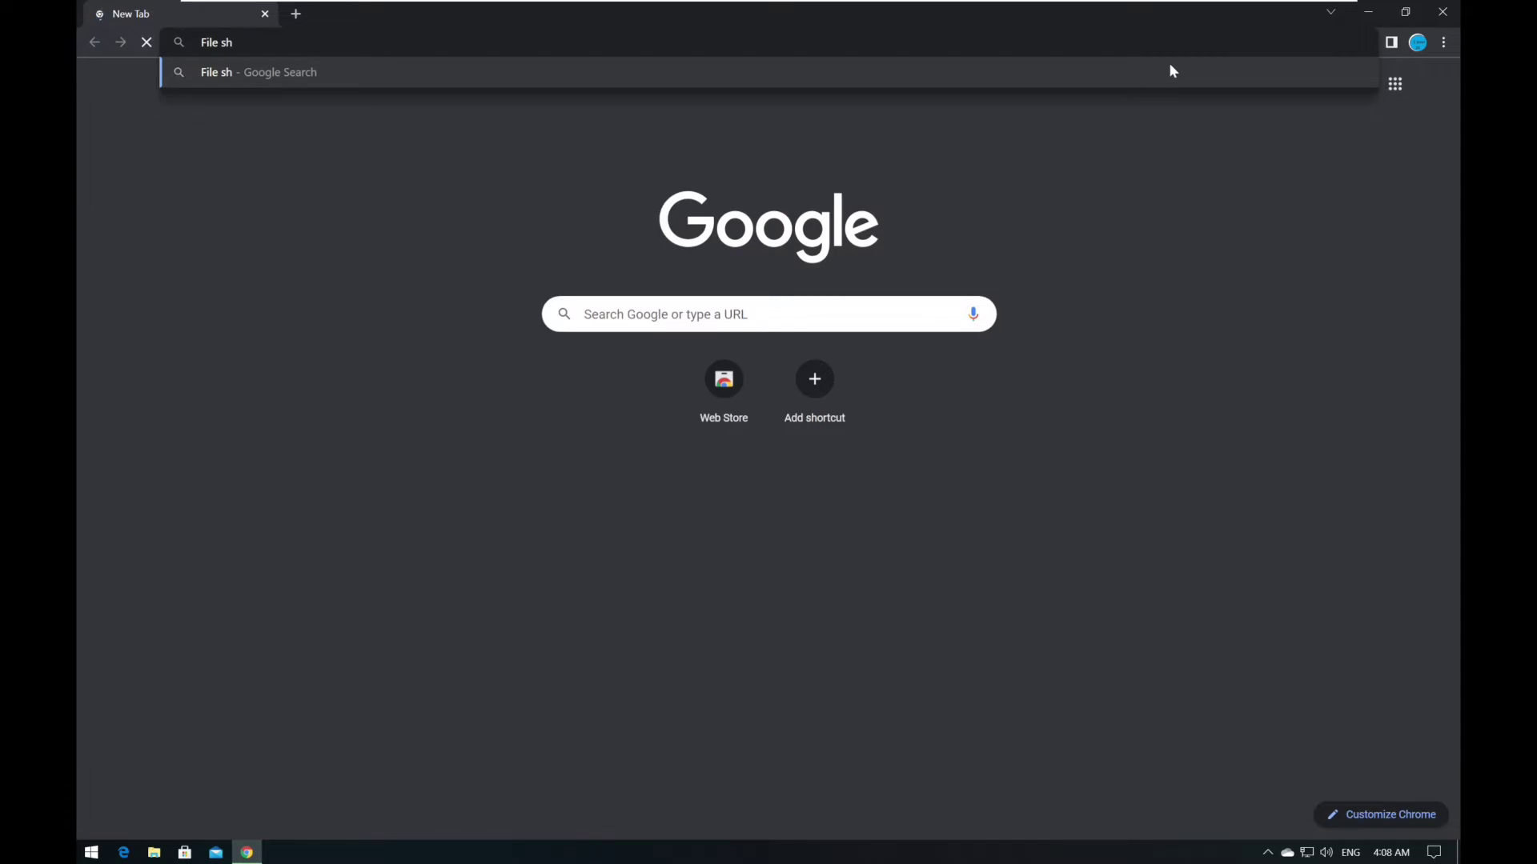
type("re")
key("BackSpace")
key("BackSpace")
key("BackSpace")
key("BackSpace")
type("shr")
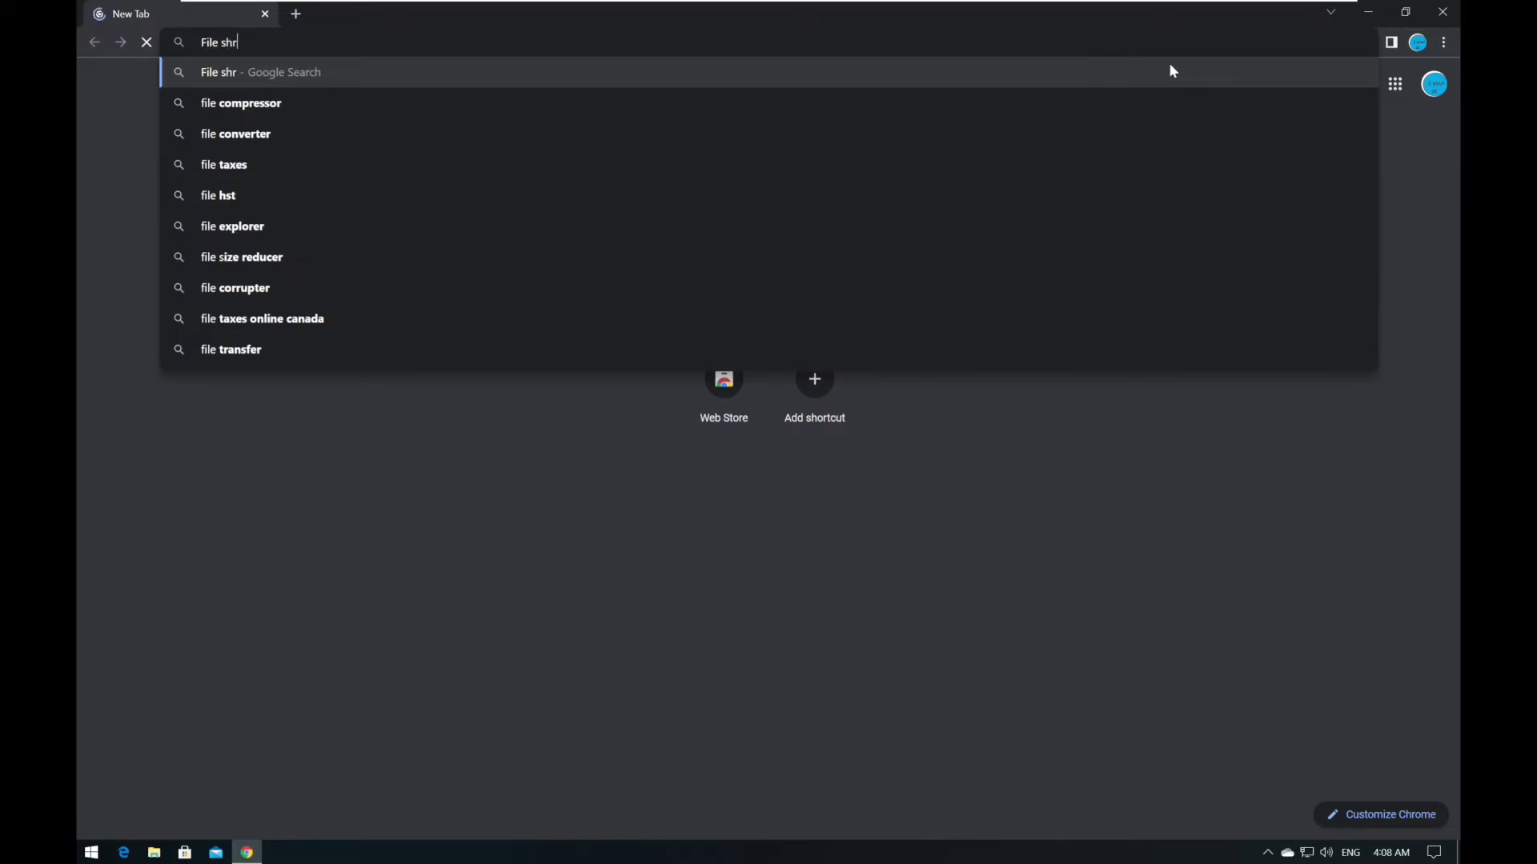
type("edder")
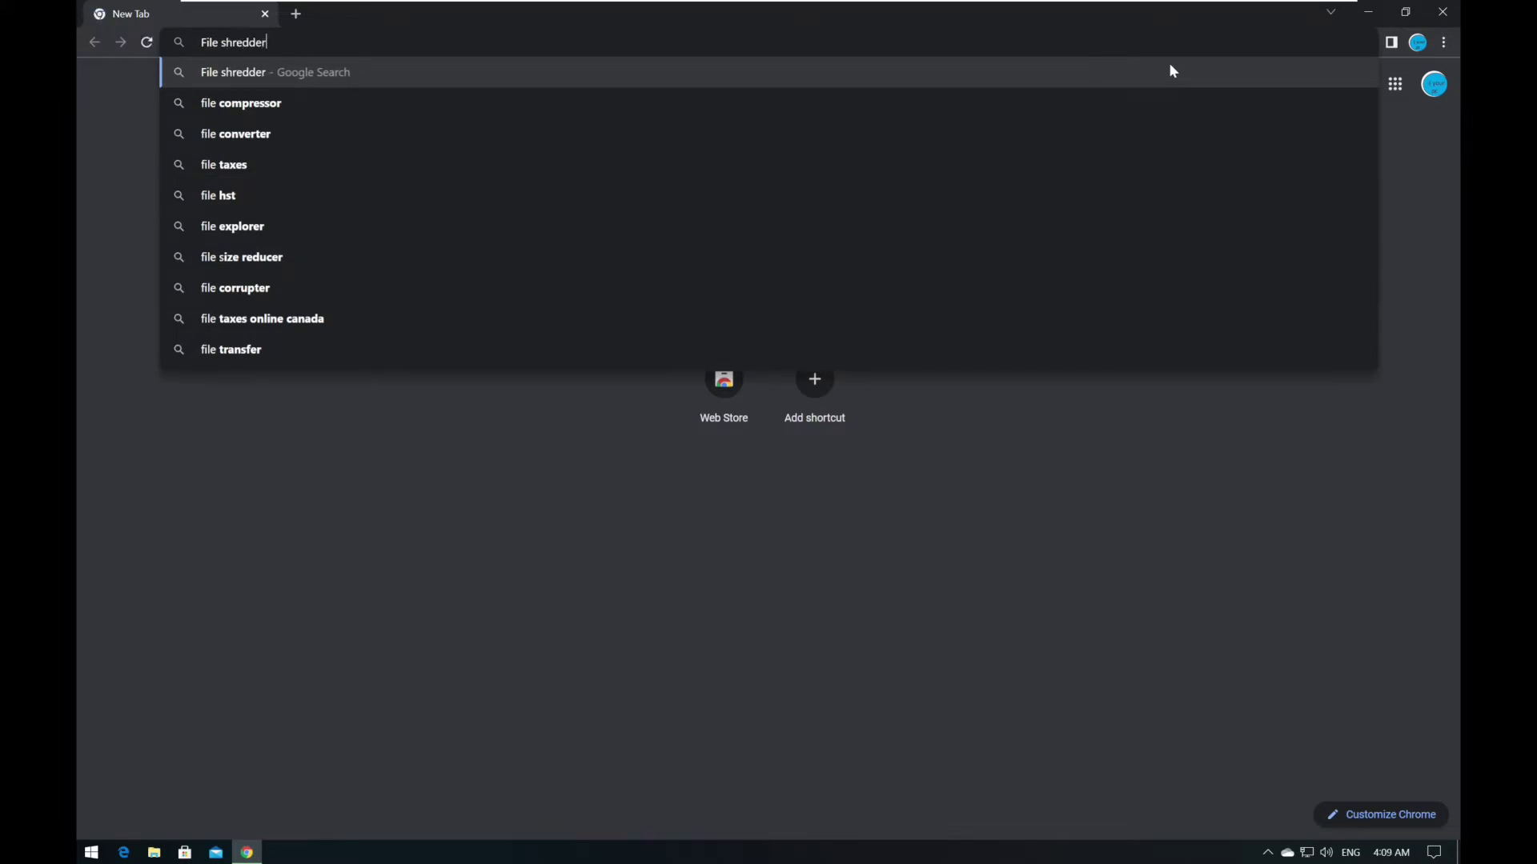
key("Return")
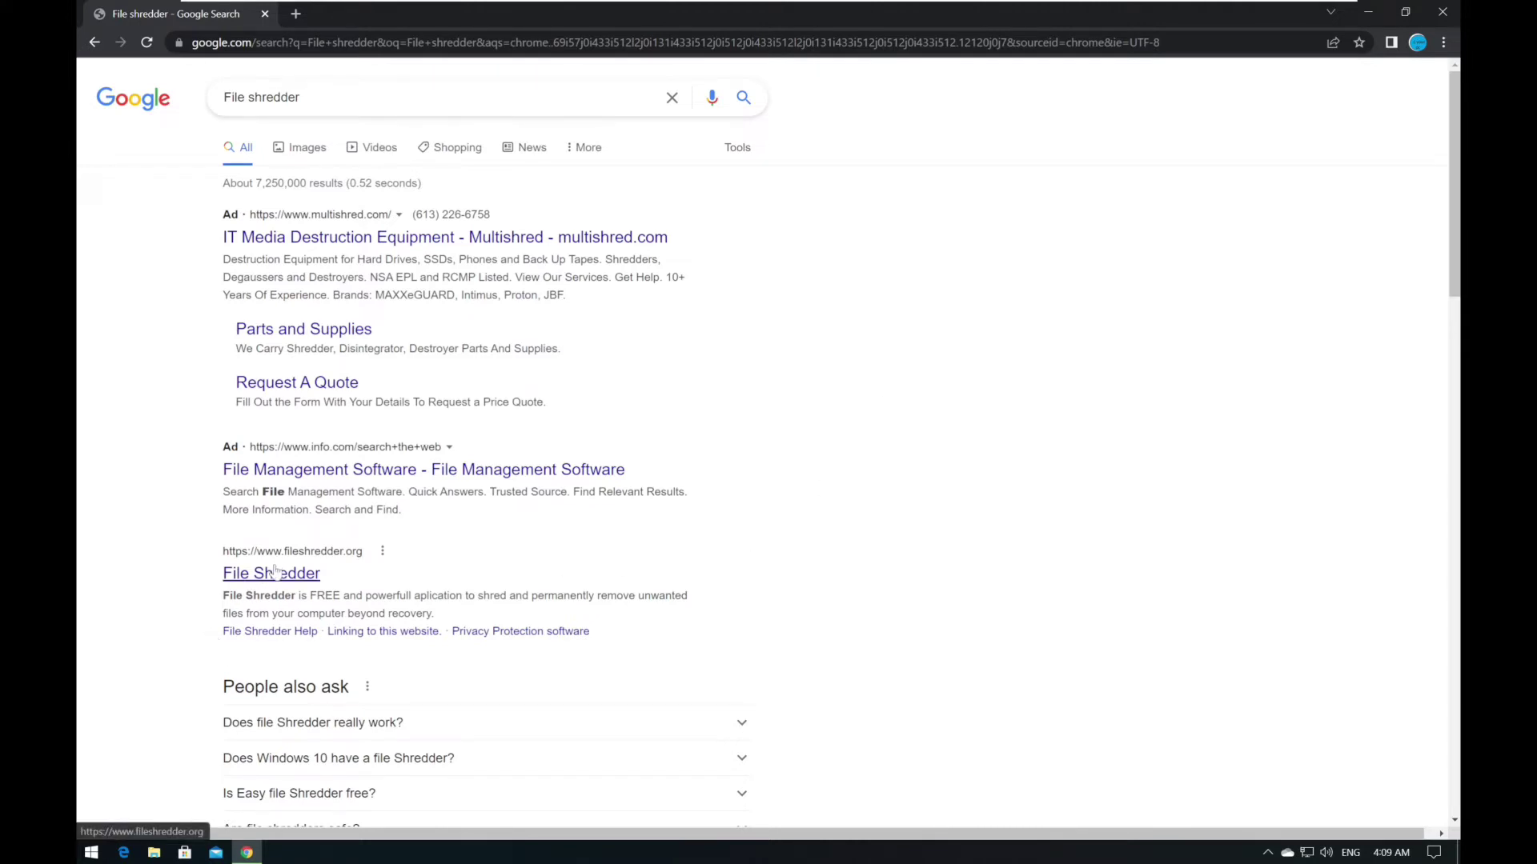
- Download the File Shredder installer from fileshredder.org, closing the advertisement that interrupts the download
left_click(274, 571)
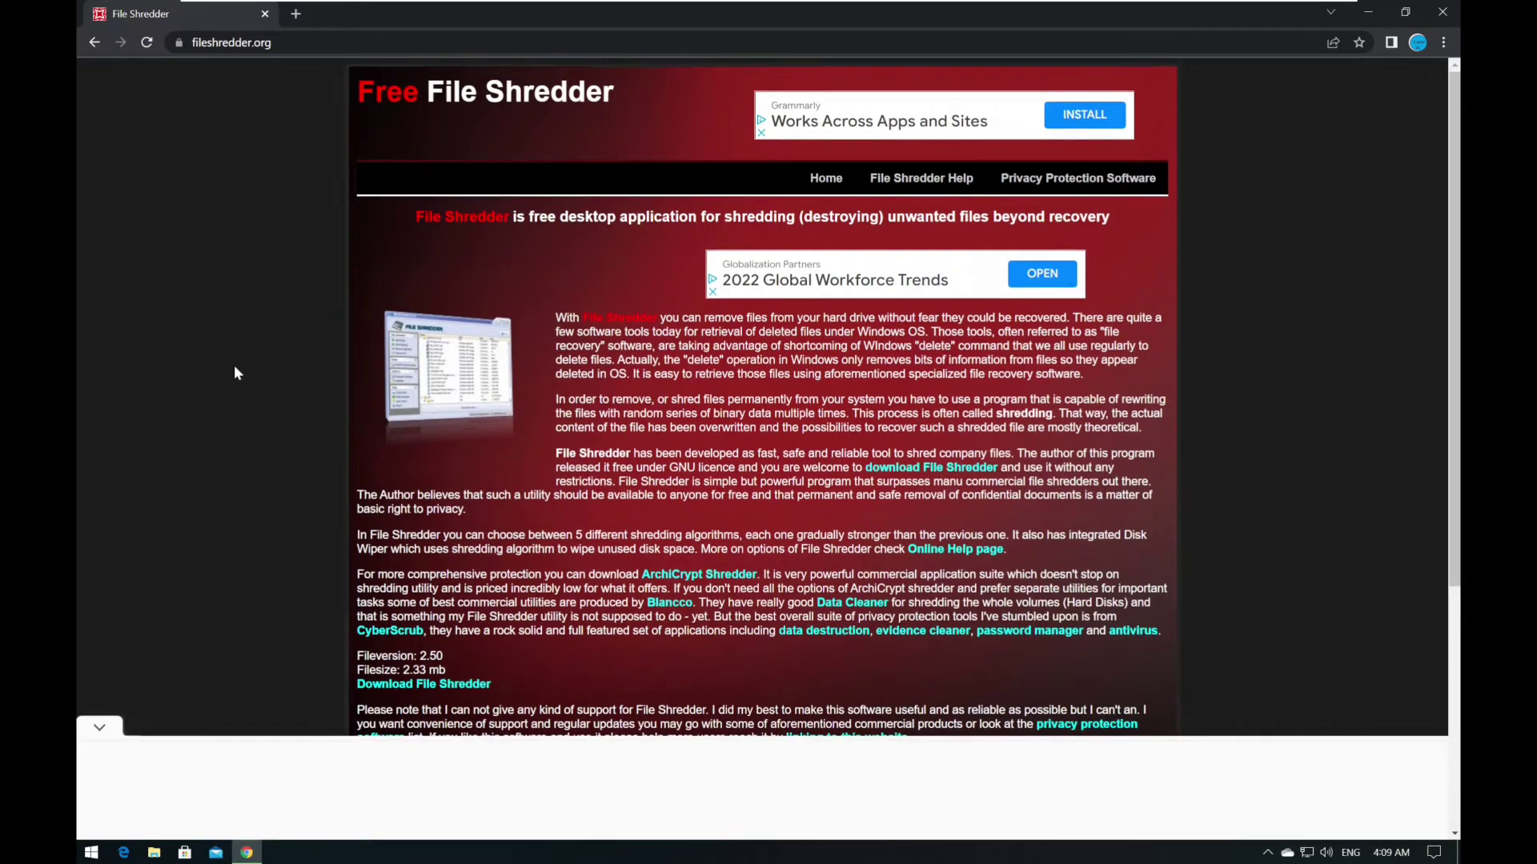
scroll(233, 373, "down", 2)
scroll(234, 373, "down", 2)
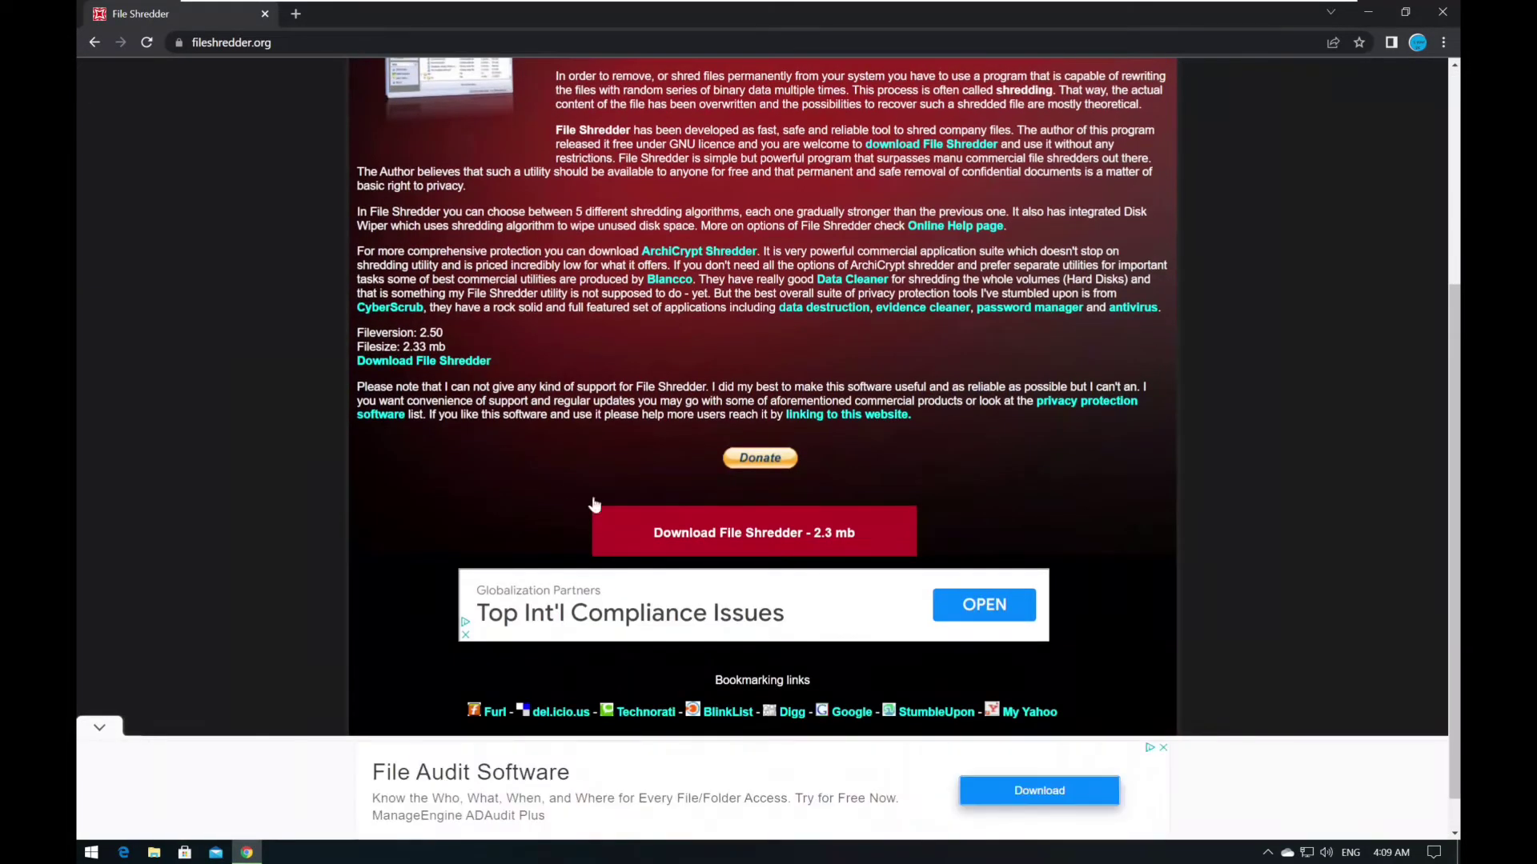
left_click(652, 534)
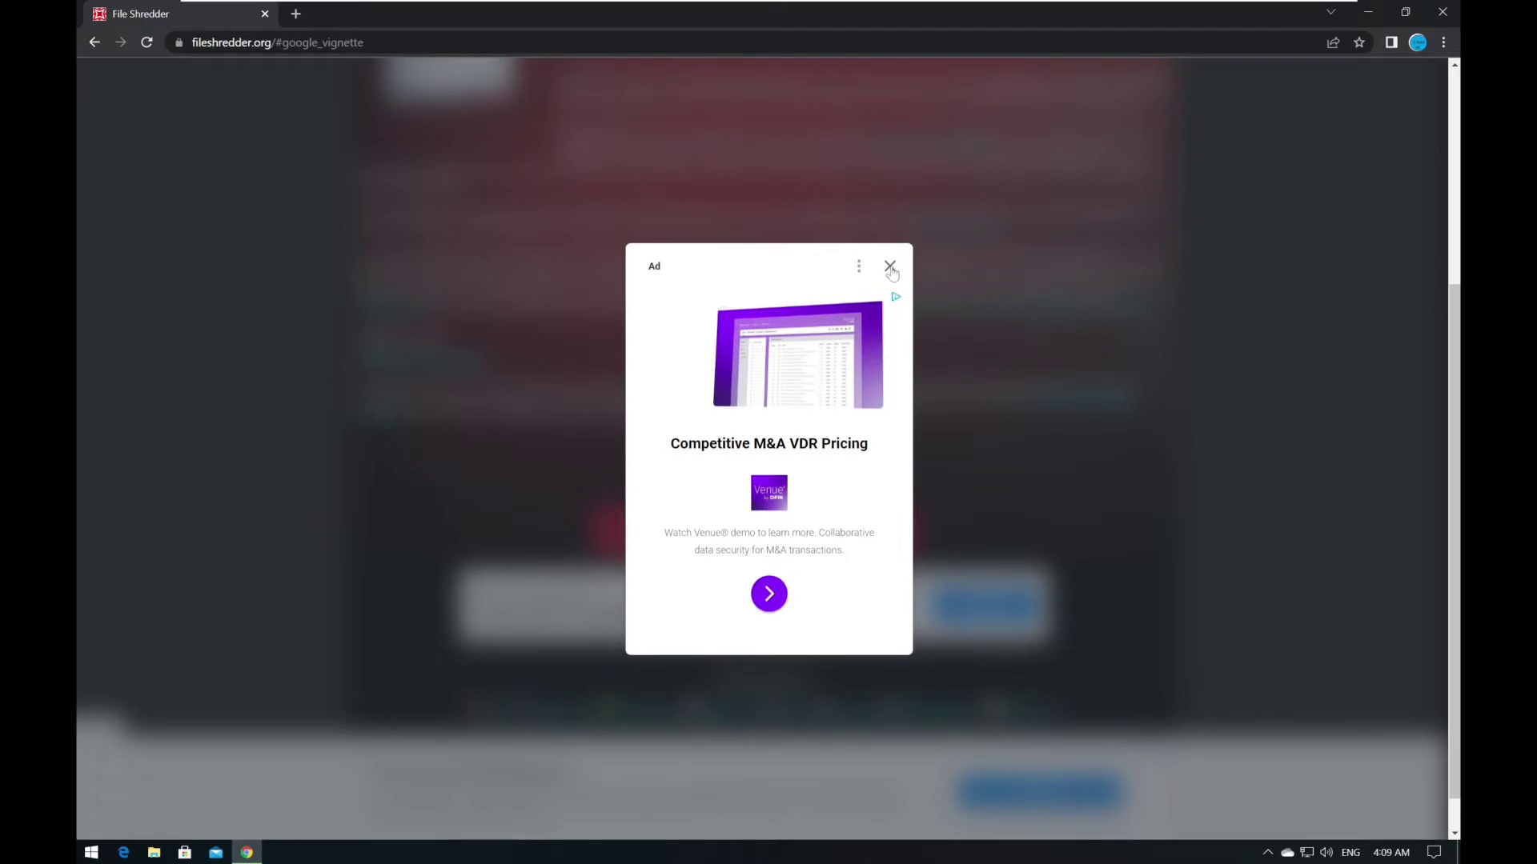
left_click(890, 267)
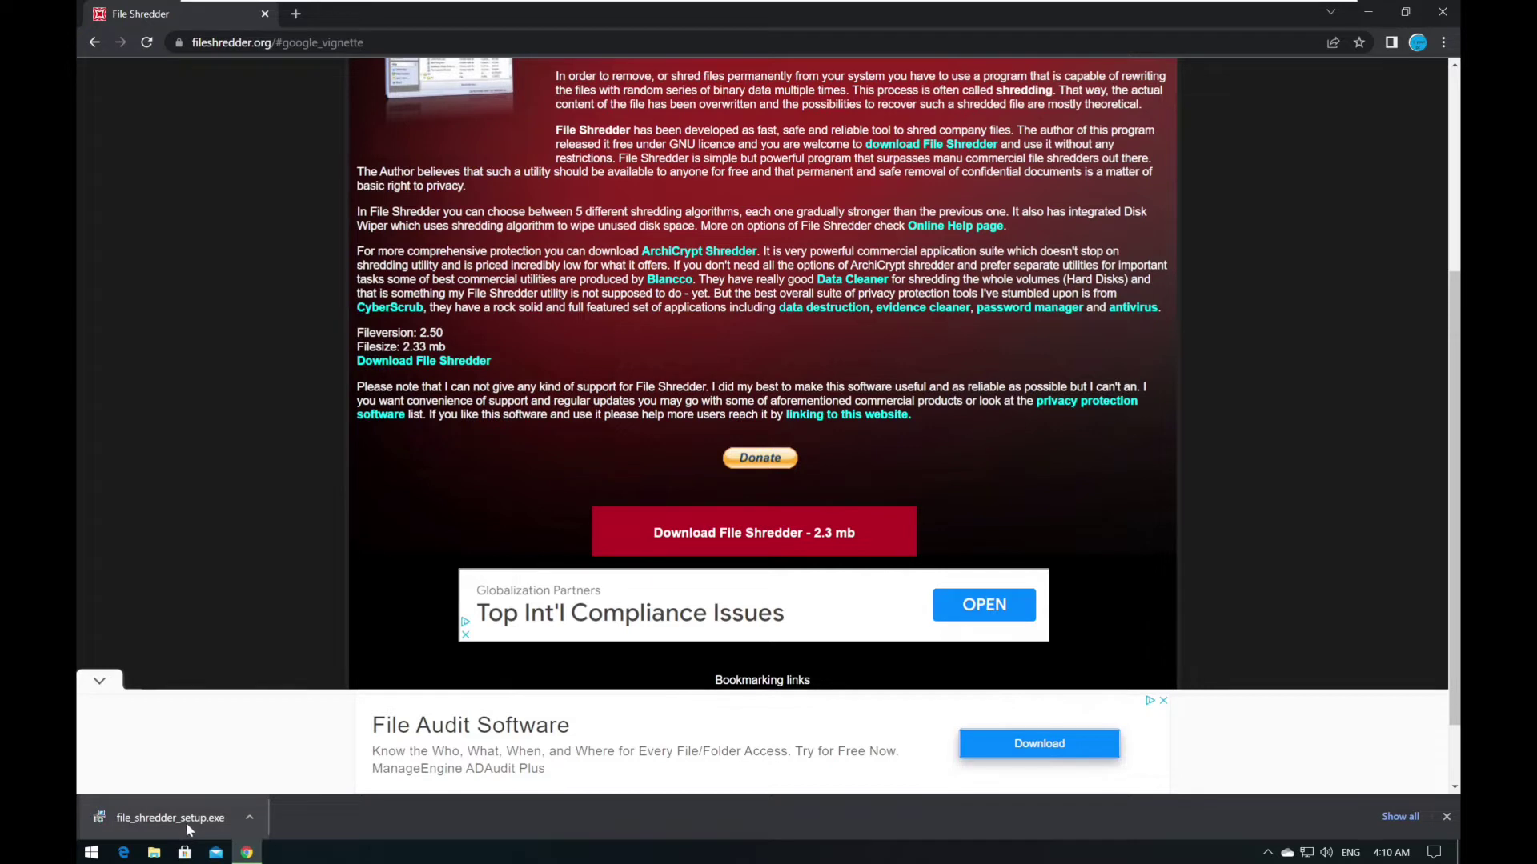
- Run the downloaded file_shredder_setup.exe with permission to make changes, and close the browser
left_click(185, 823)
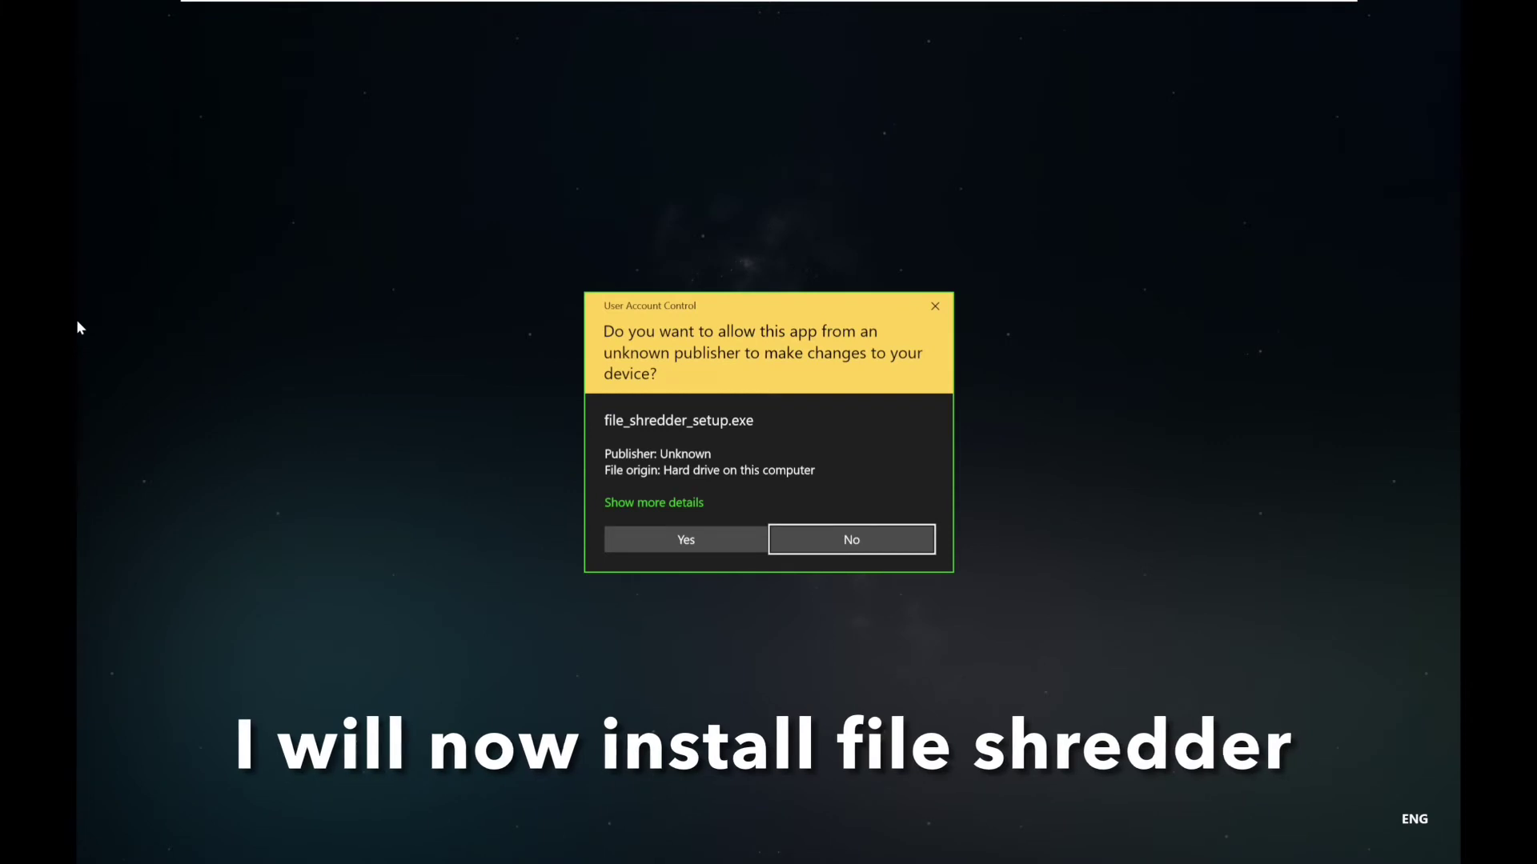
left_click(663, 542)
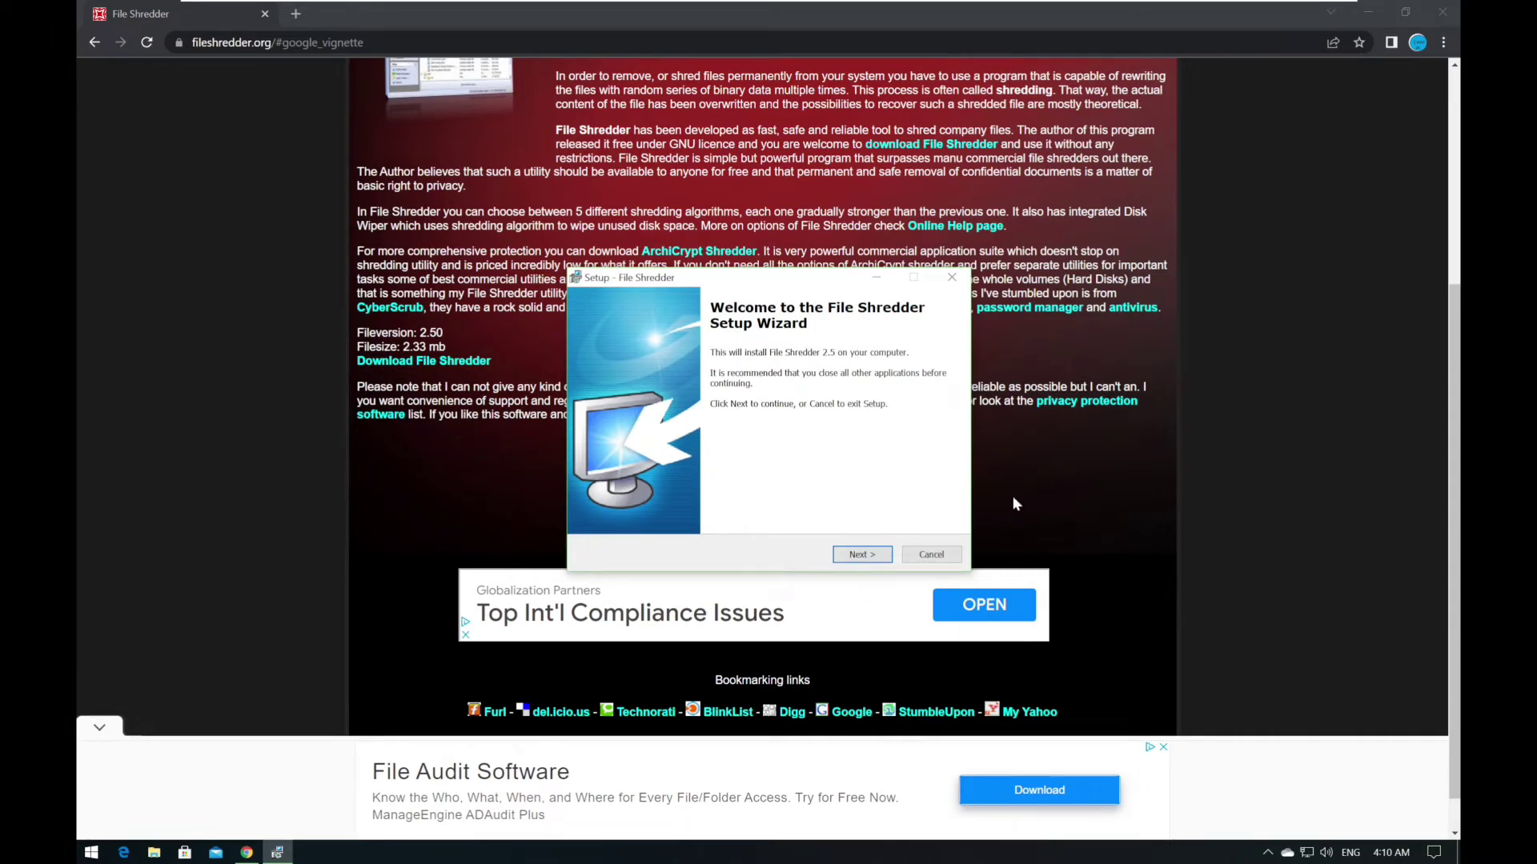
left_click(1453, 16)
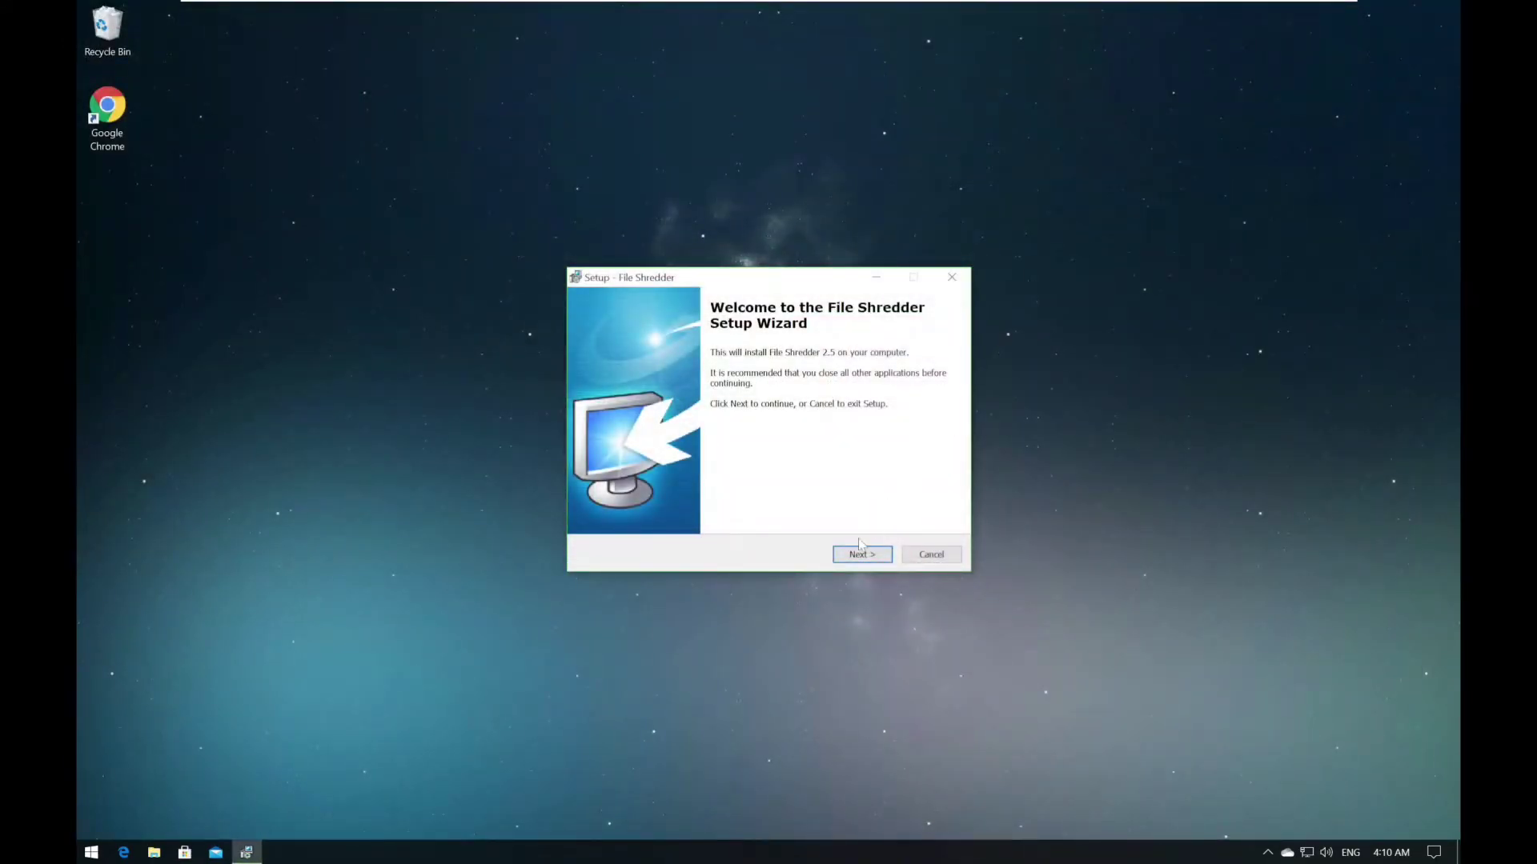
- Accept the File Shredder license agreement and keep the default installation folder and Start Menu folder
left_click(860, 547)
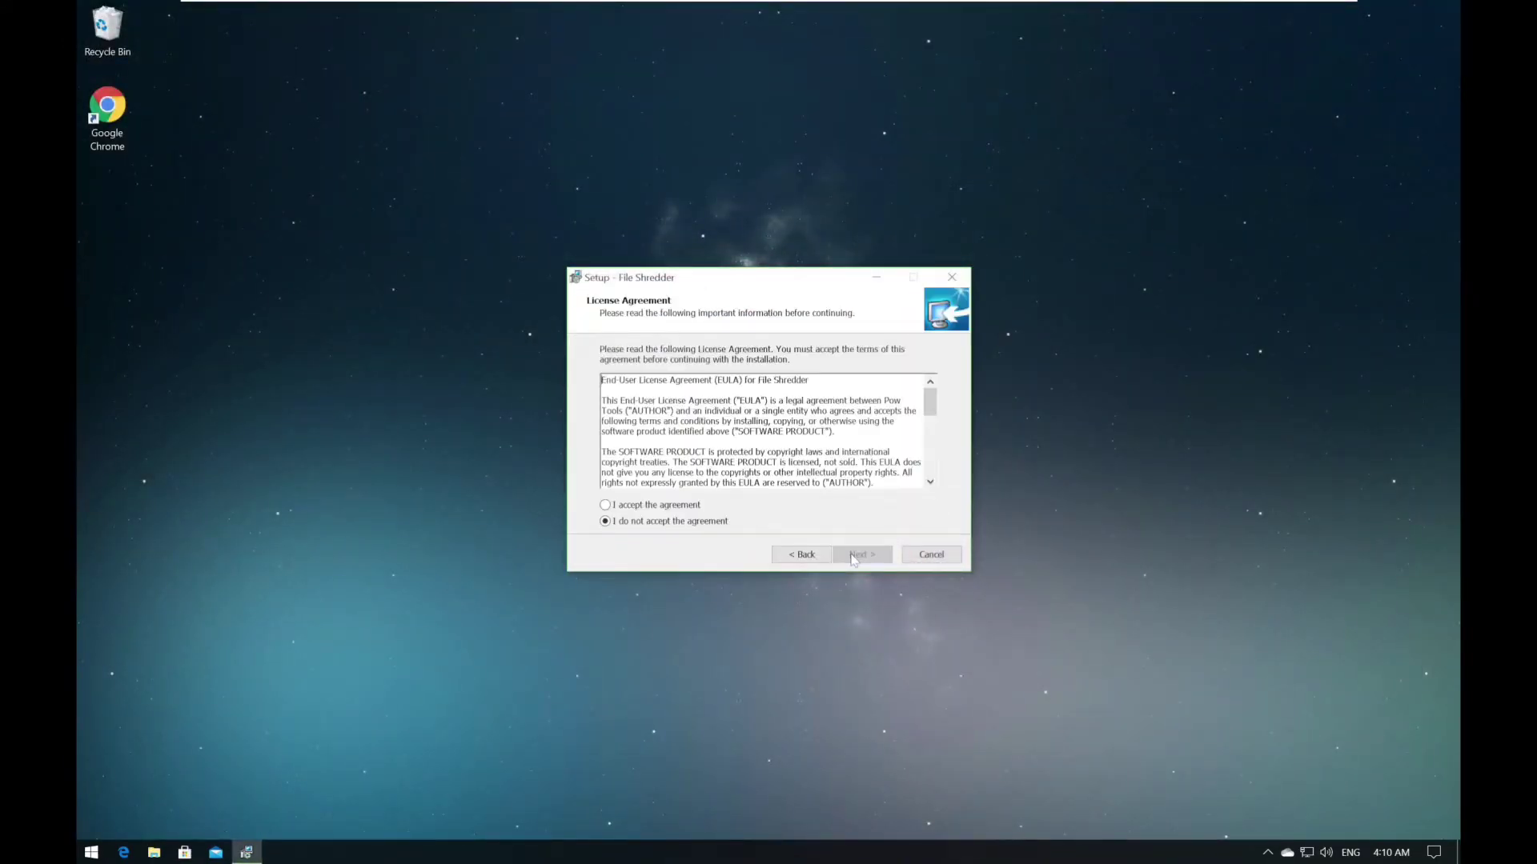
left_click(673, 506)
left_click(841, 556)
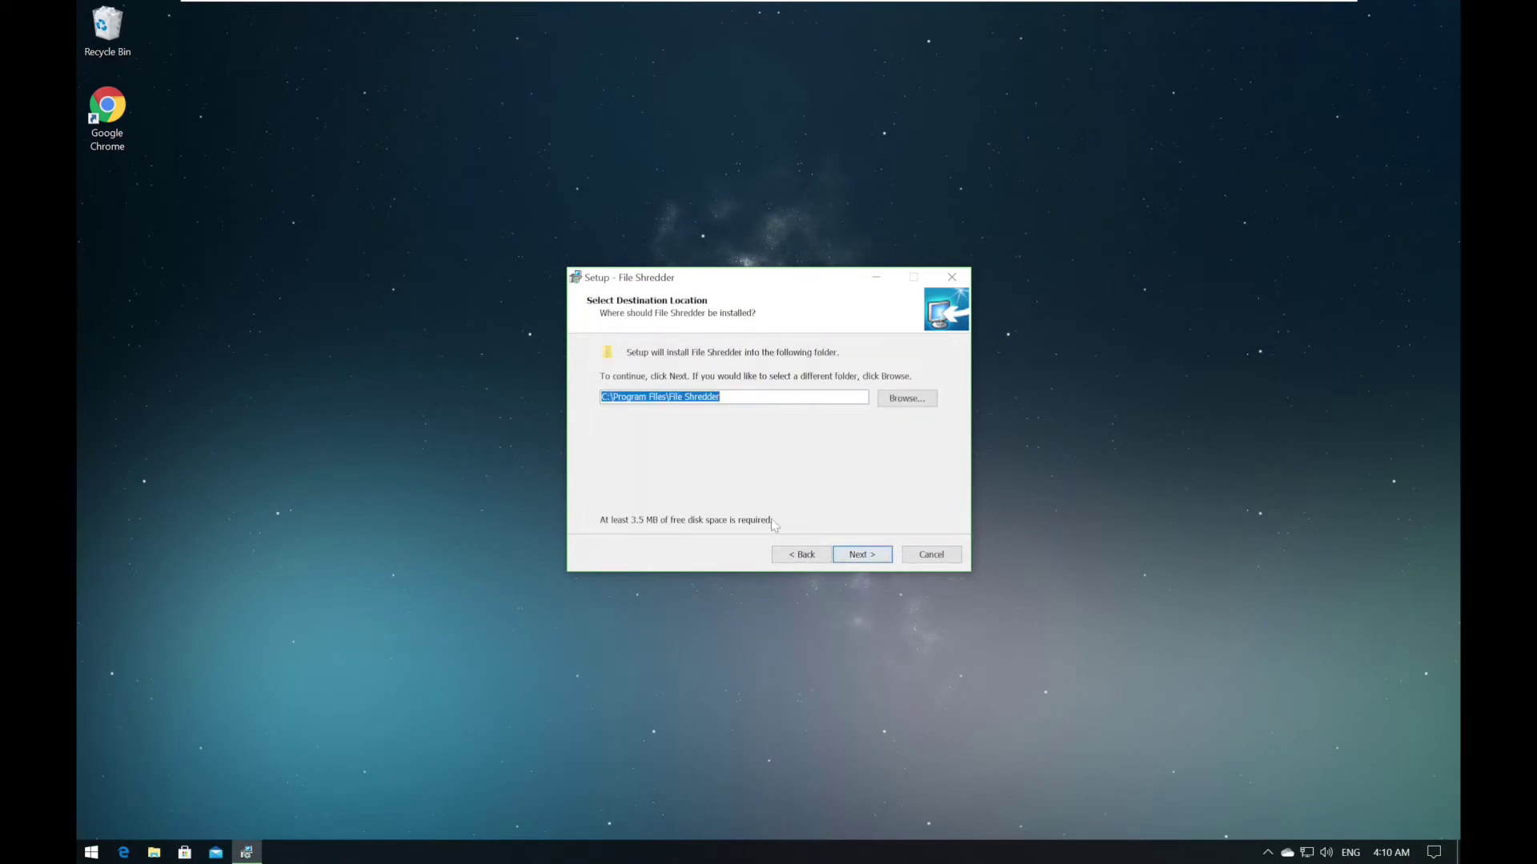
left_click(872, 562)
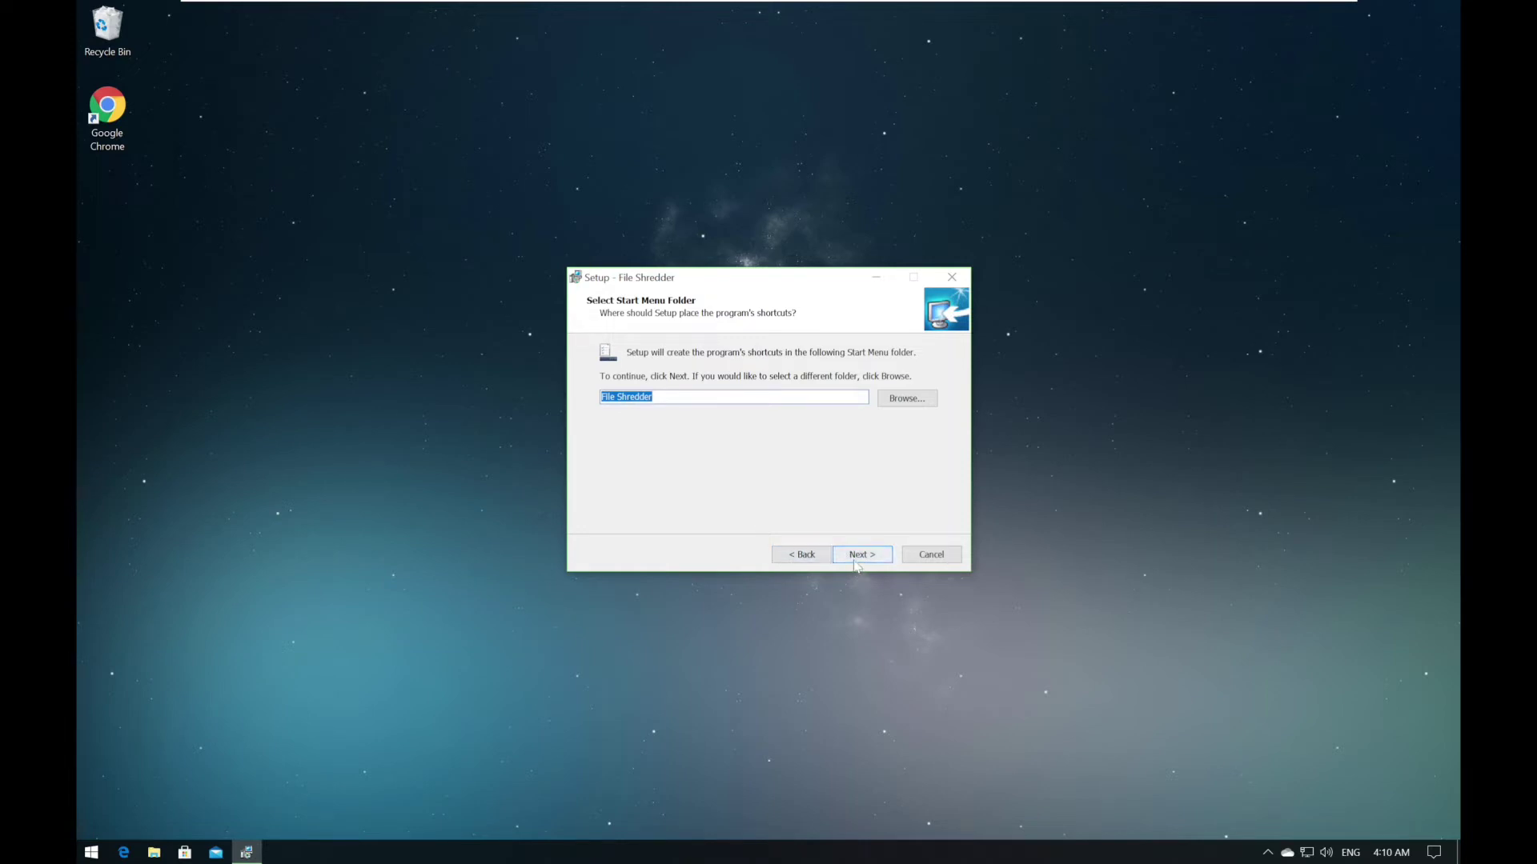
left_click(855, 565)
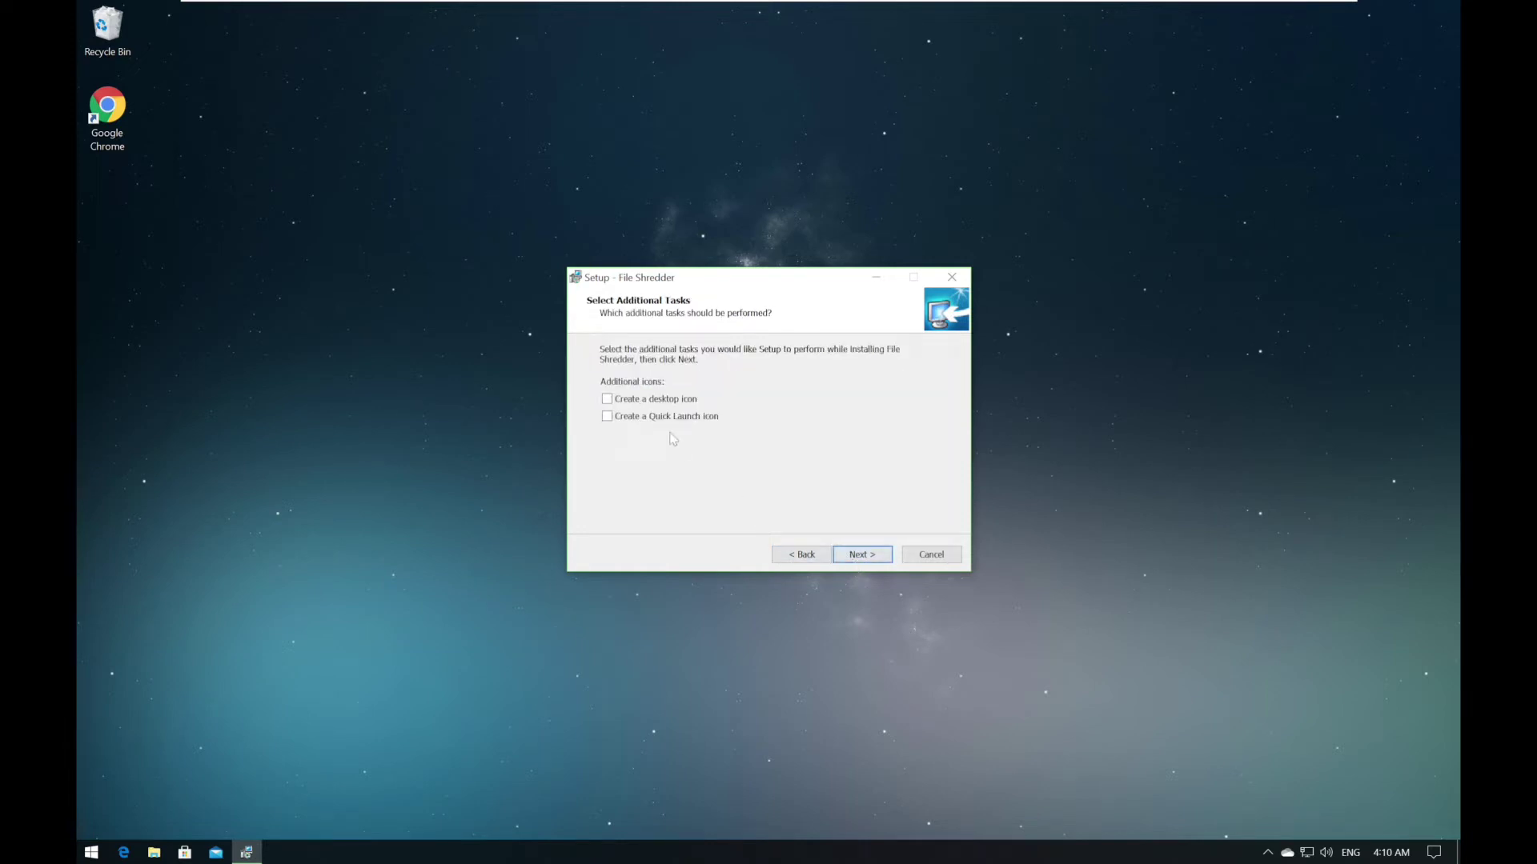
- Enable the desktop icon and Quick Launch icon options and install File Shredder
left_click(629, 400)
left_click(638, 418)
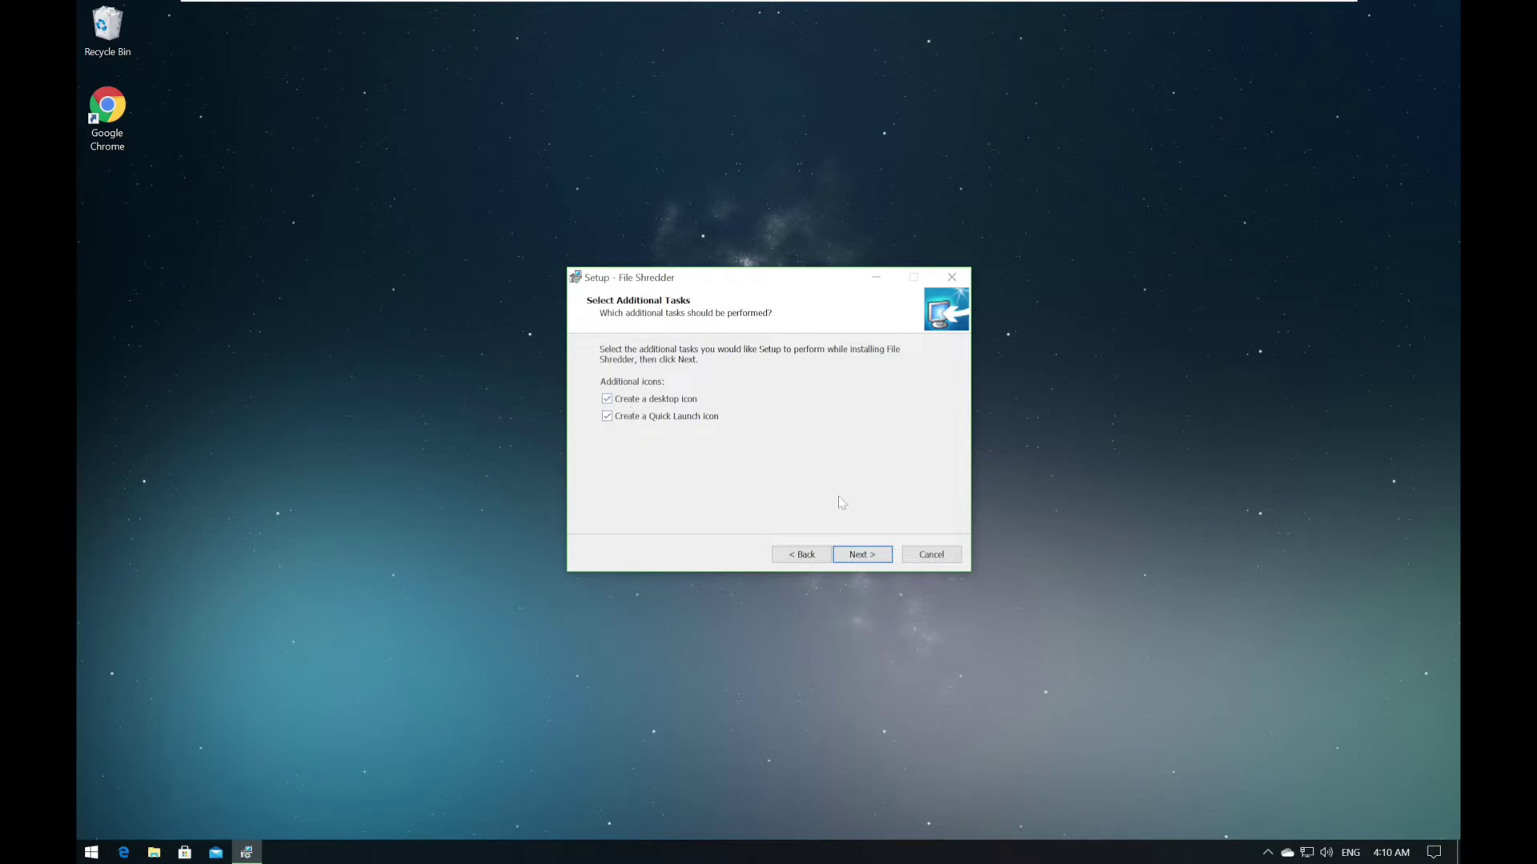
left_click(863, 554)
left_click(863, 554)
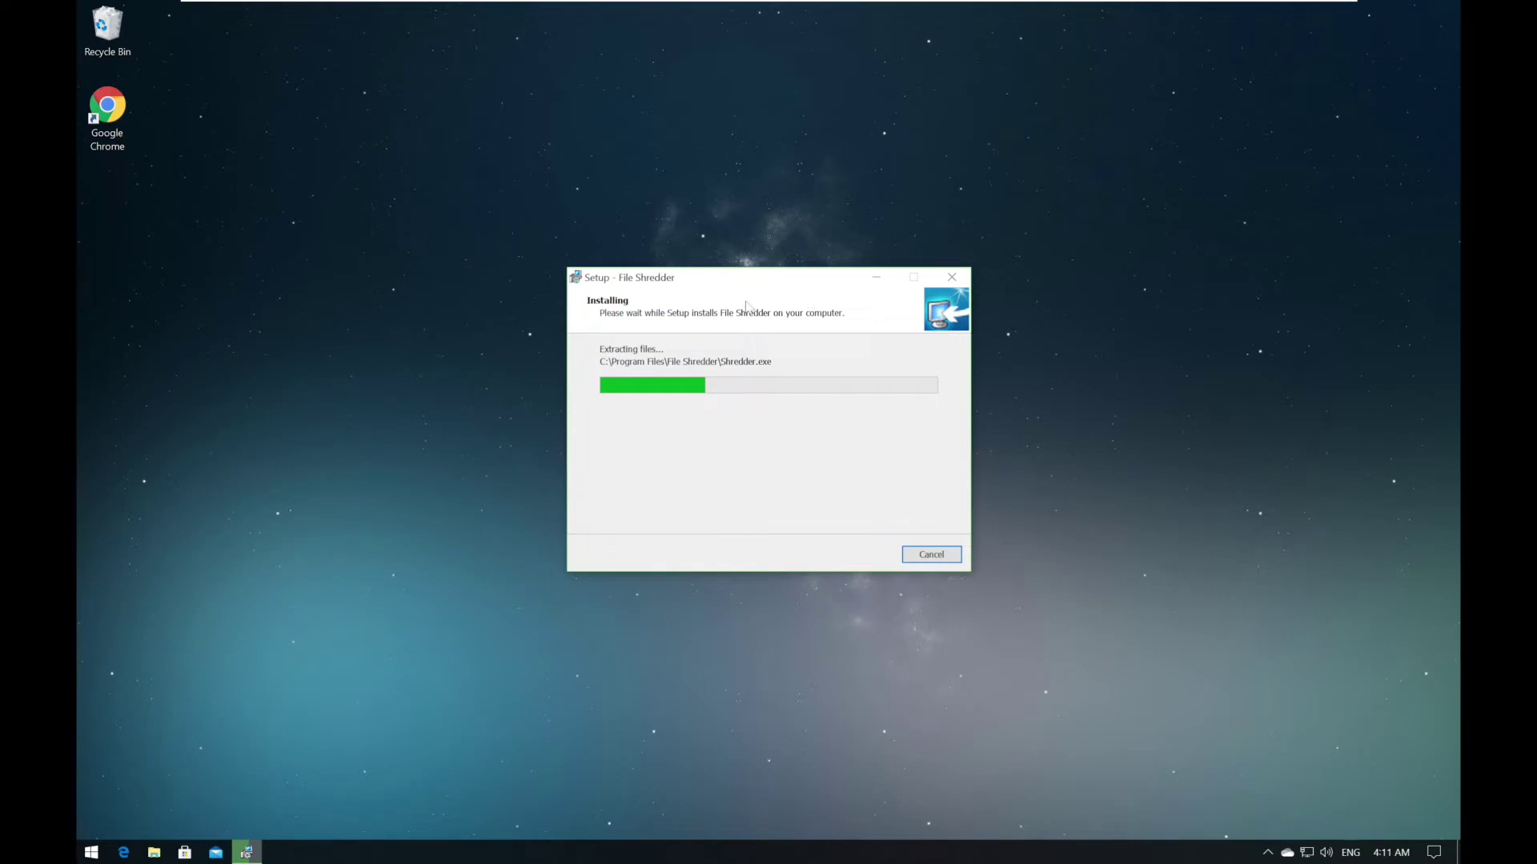
left_click_drag(750, 283, 775, 317)
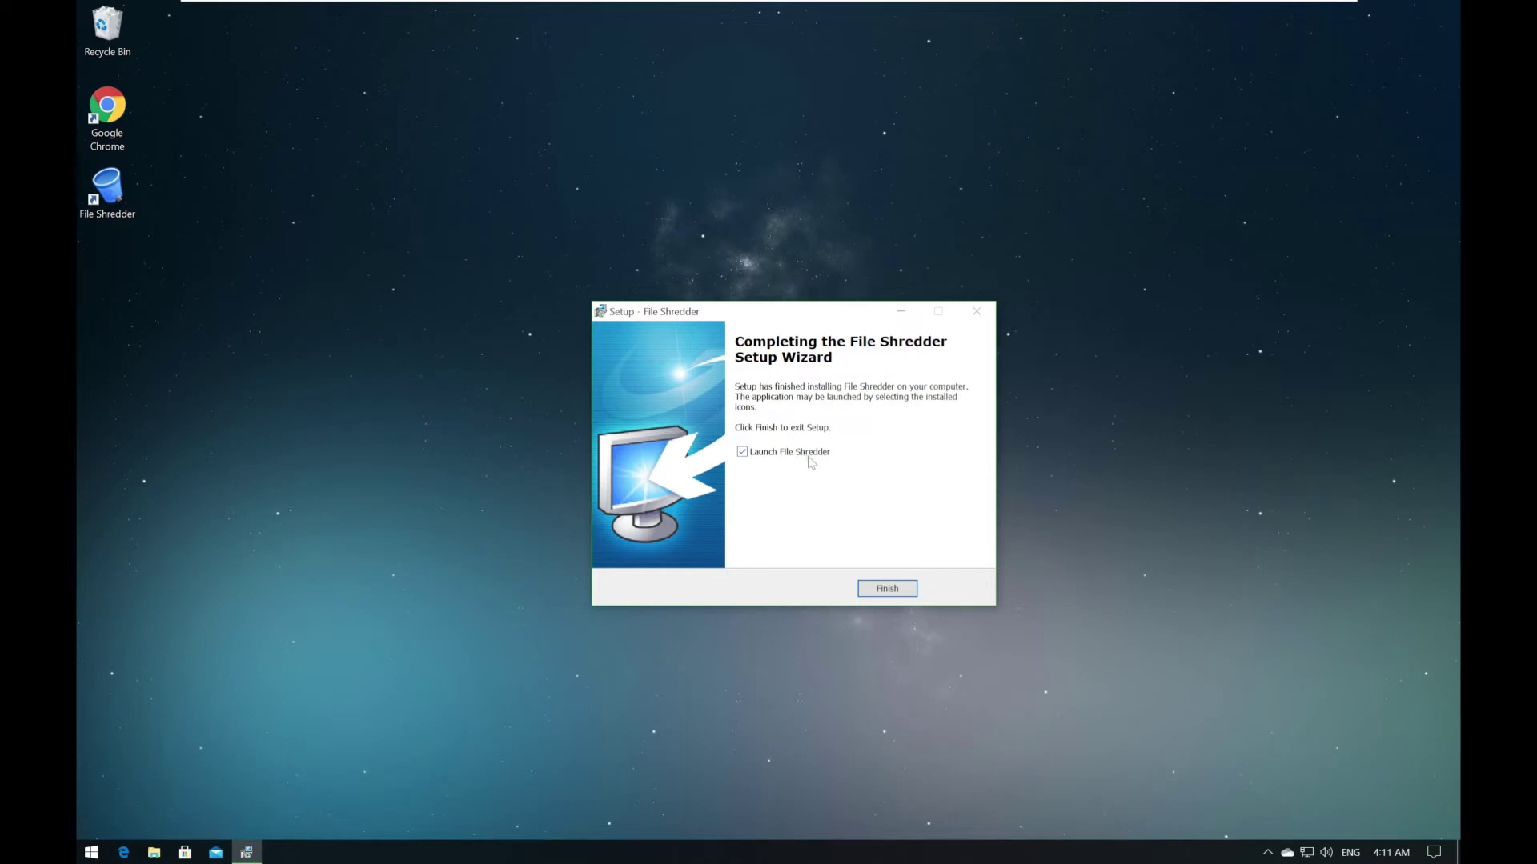
- Finish the File Shredder setup with the option to launch the program enabled, and bring up its window
left_click(892, 590)
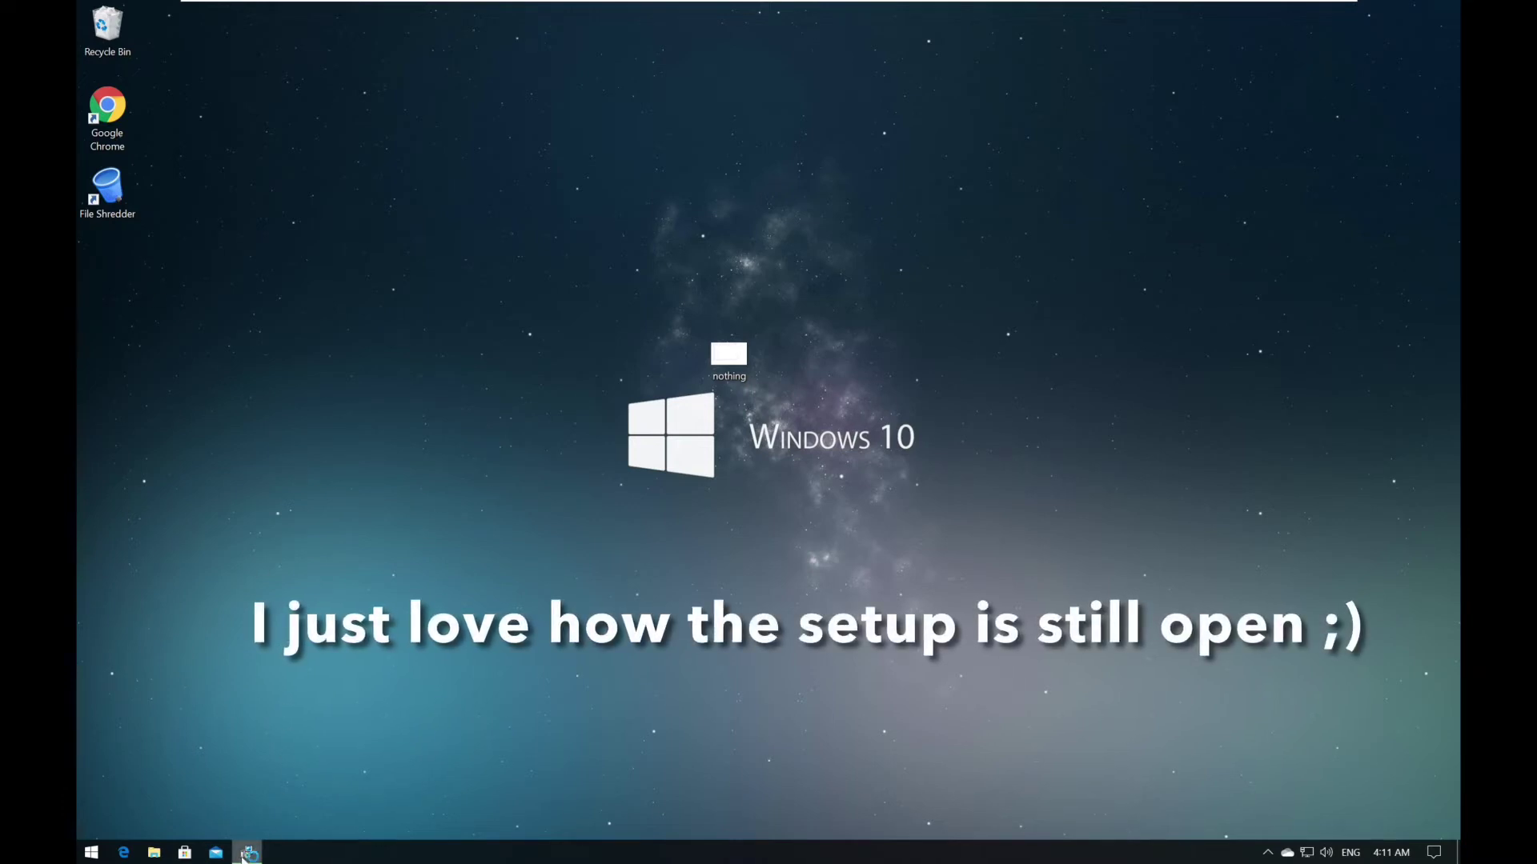
mouse_move(246, 851)
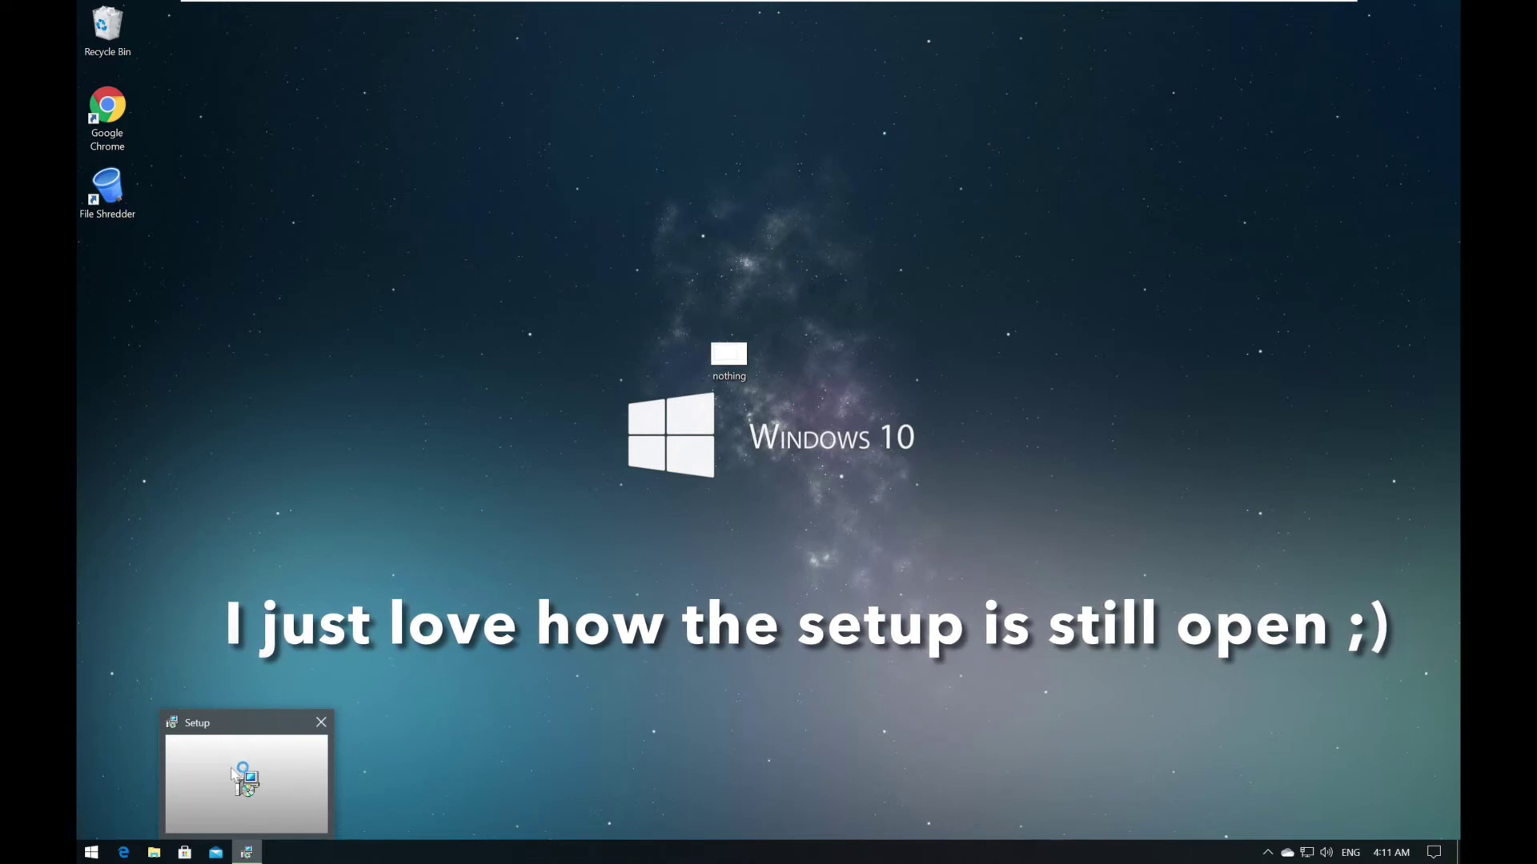
left_click(228, 769)
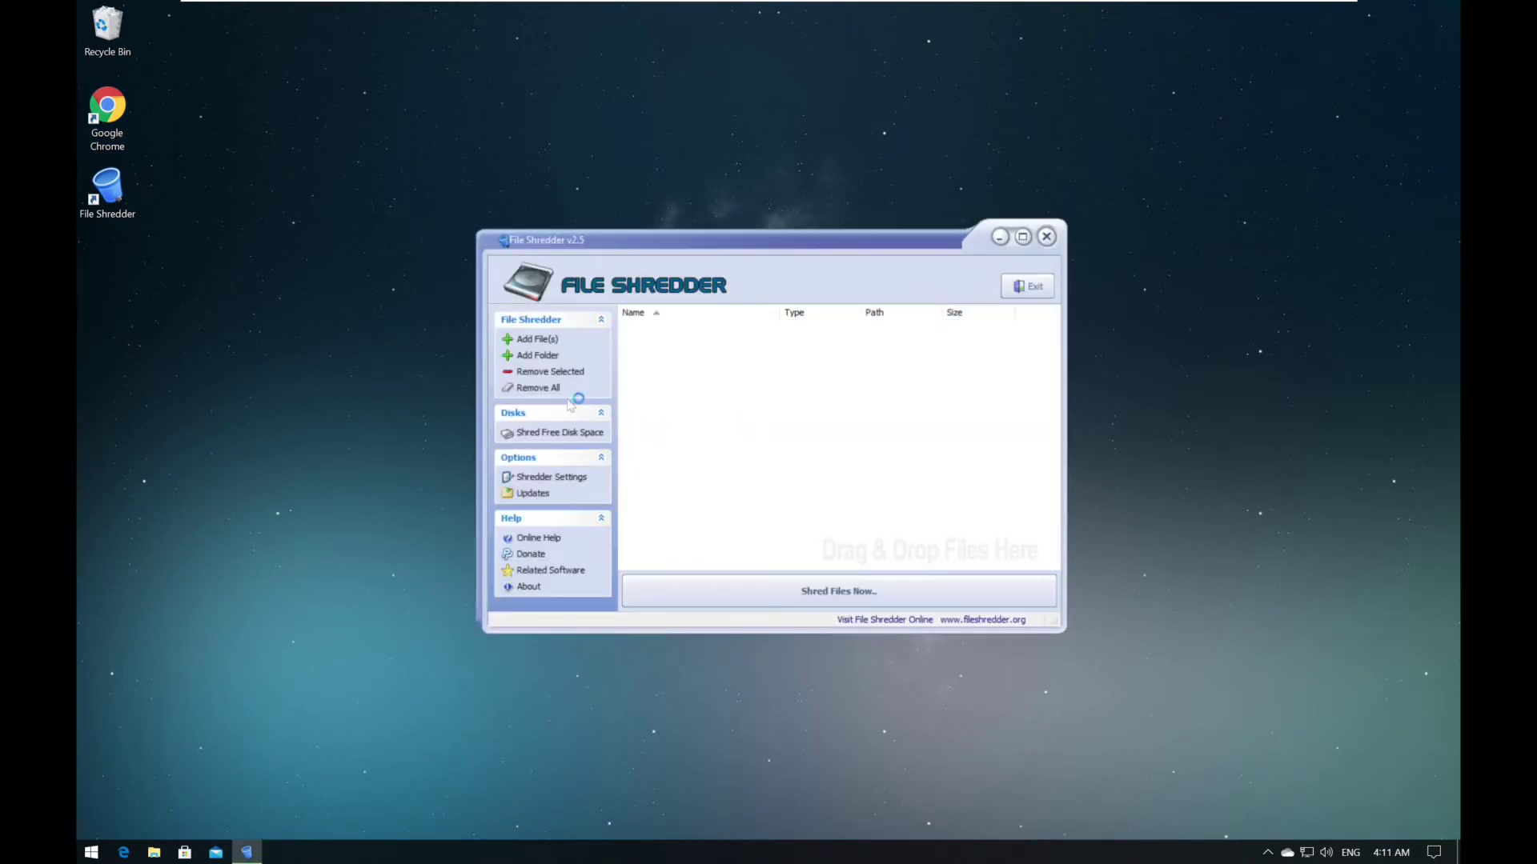
left_click(541, 341)
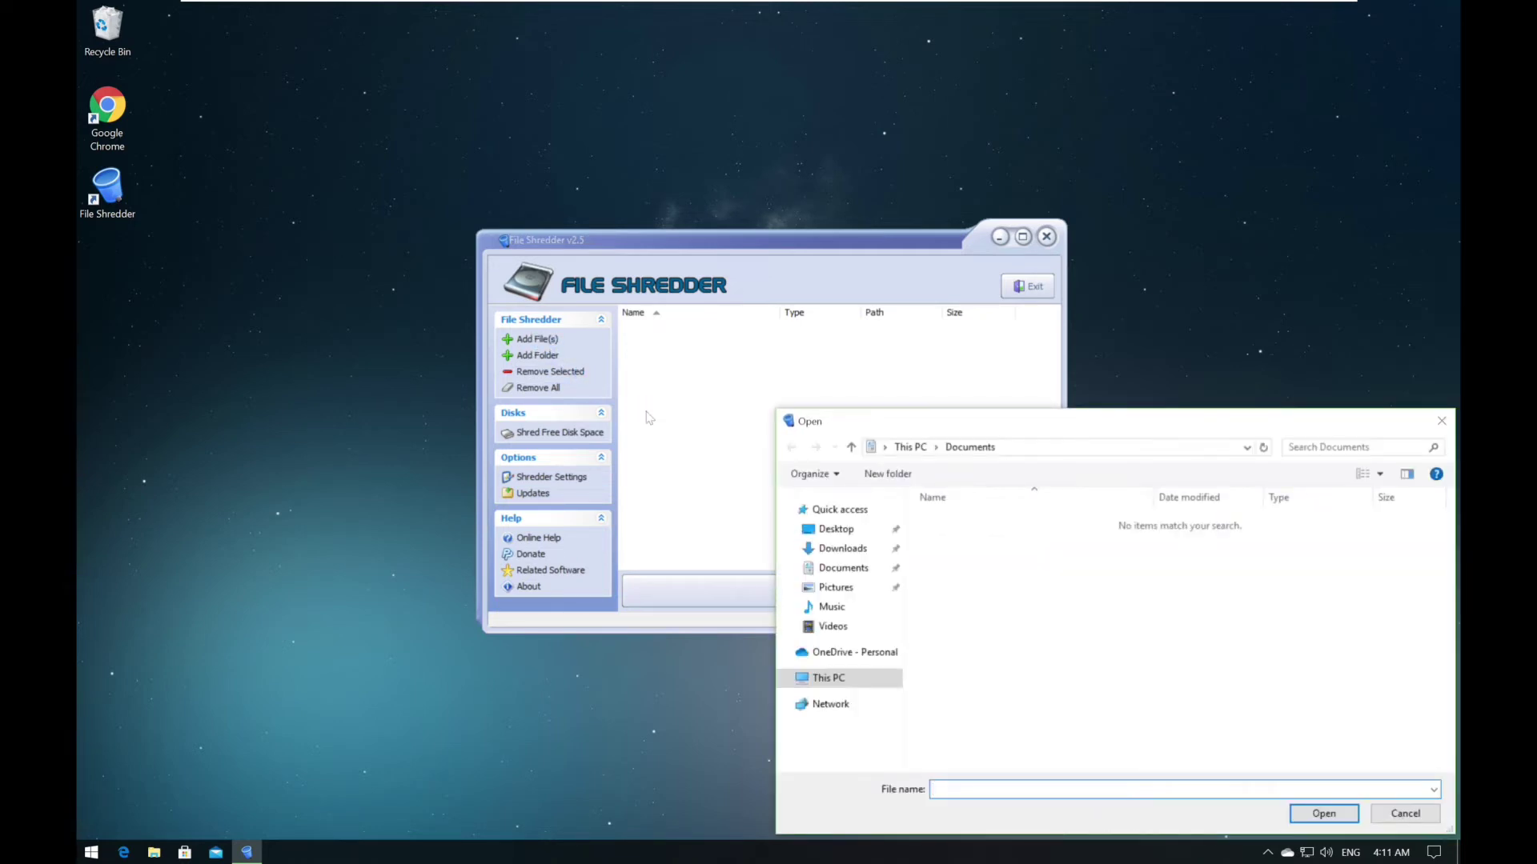
left_click(1442, 422)
left_click(1045, 237)
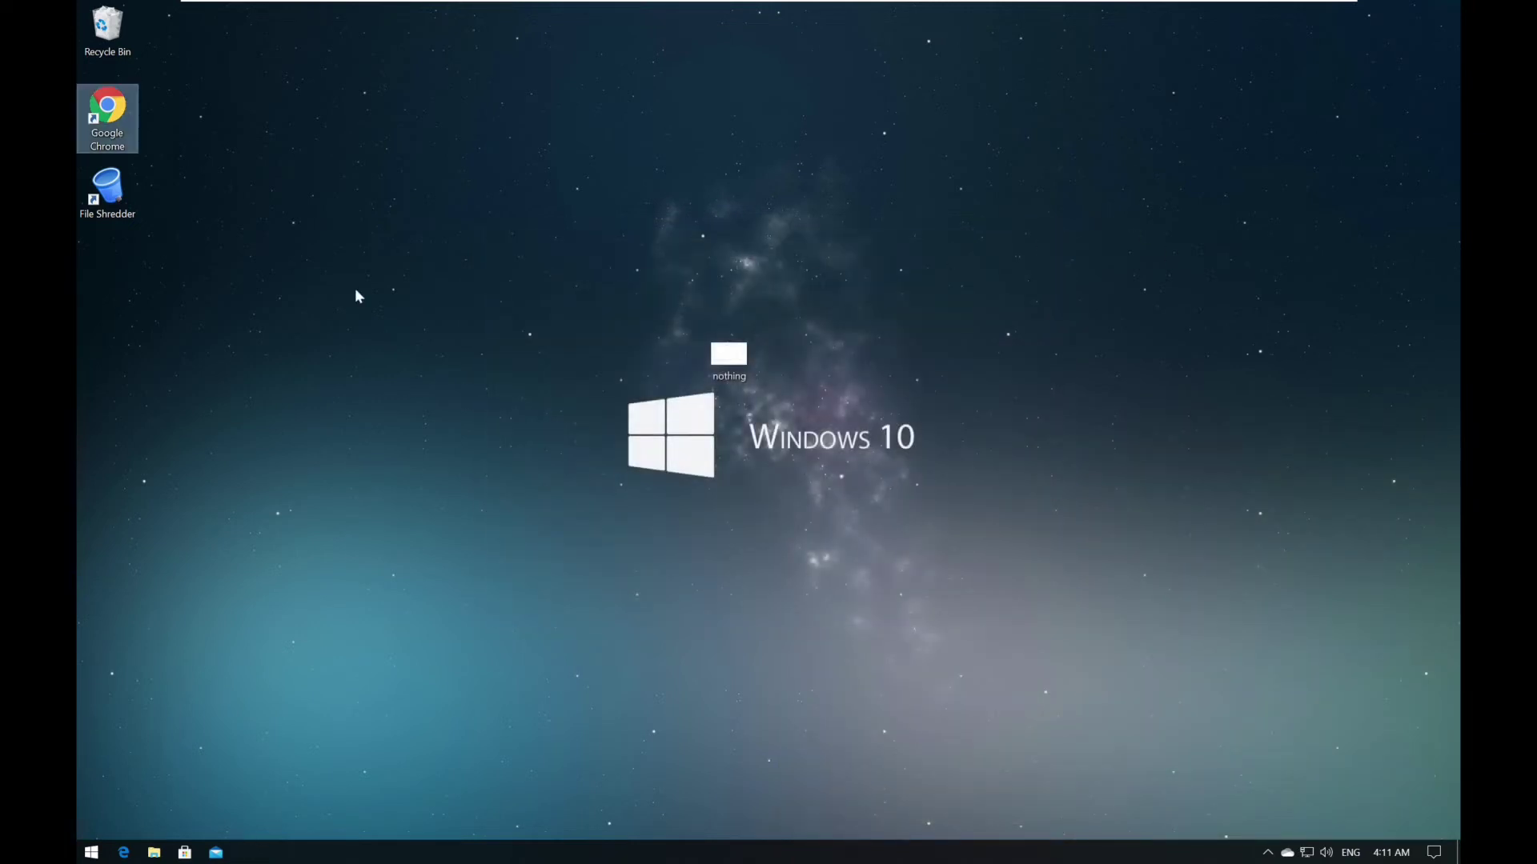
- Run File Shredder as administrator from its desktop shortcut and allow it to make changes to the device
right_click(93, 206)
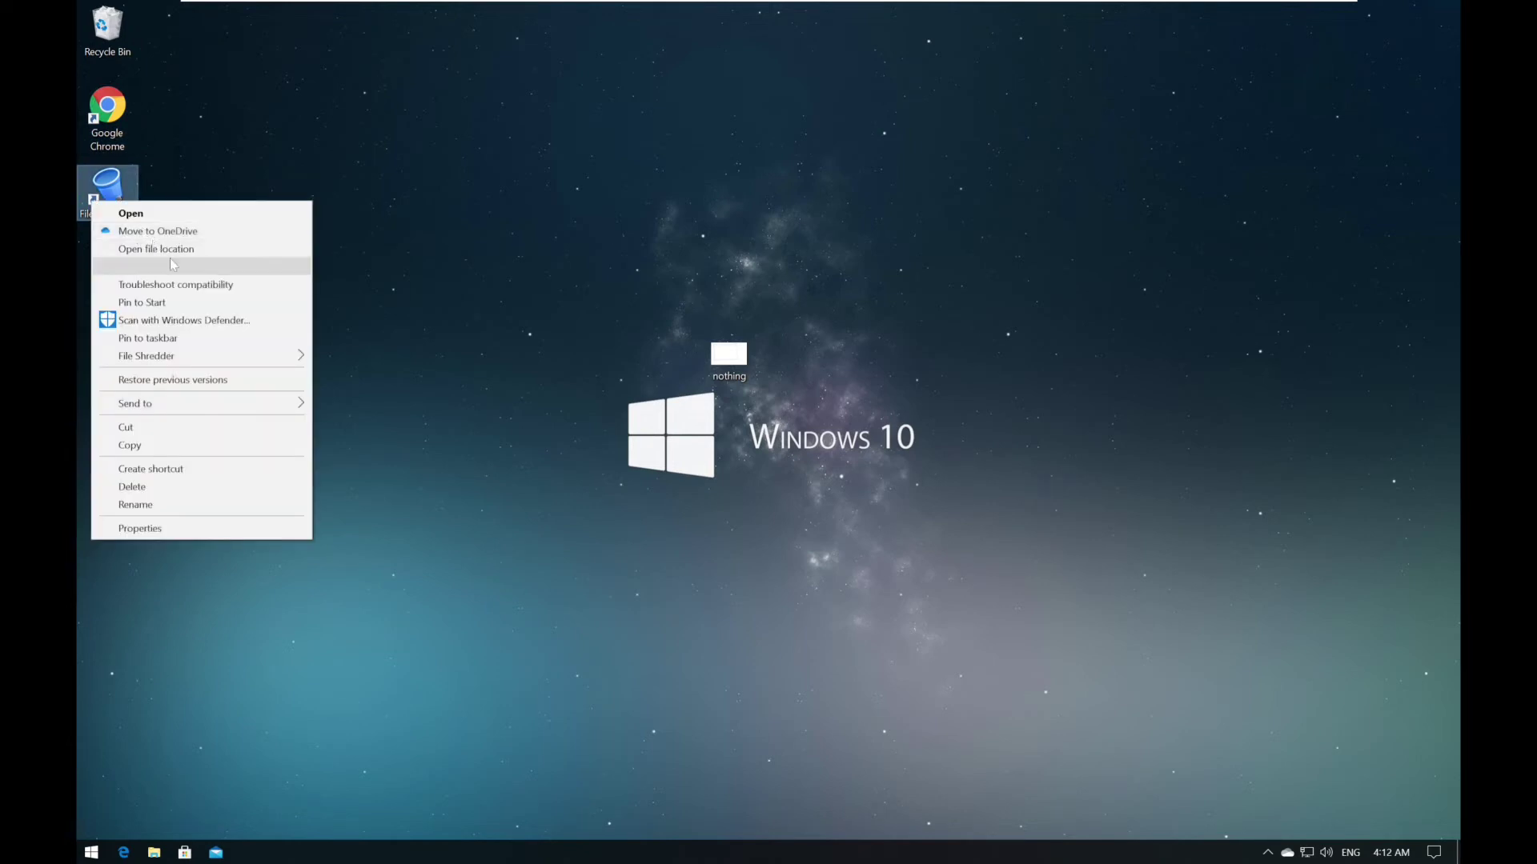
left_click(177, 268)
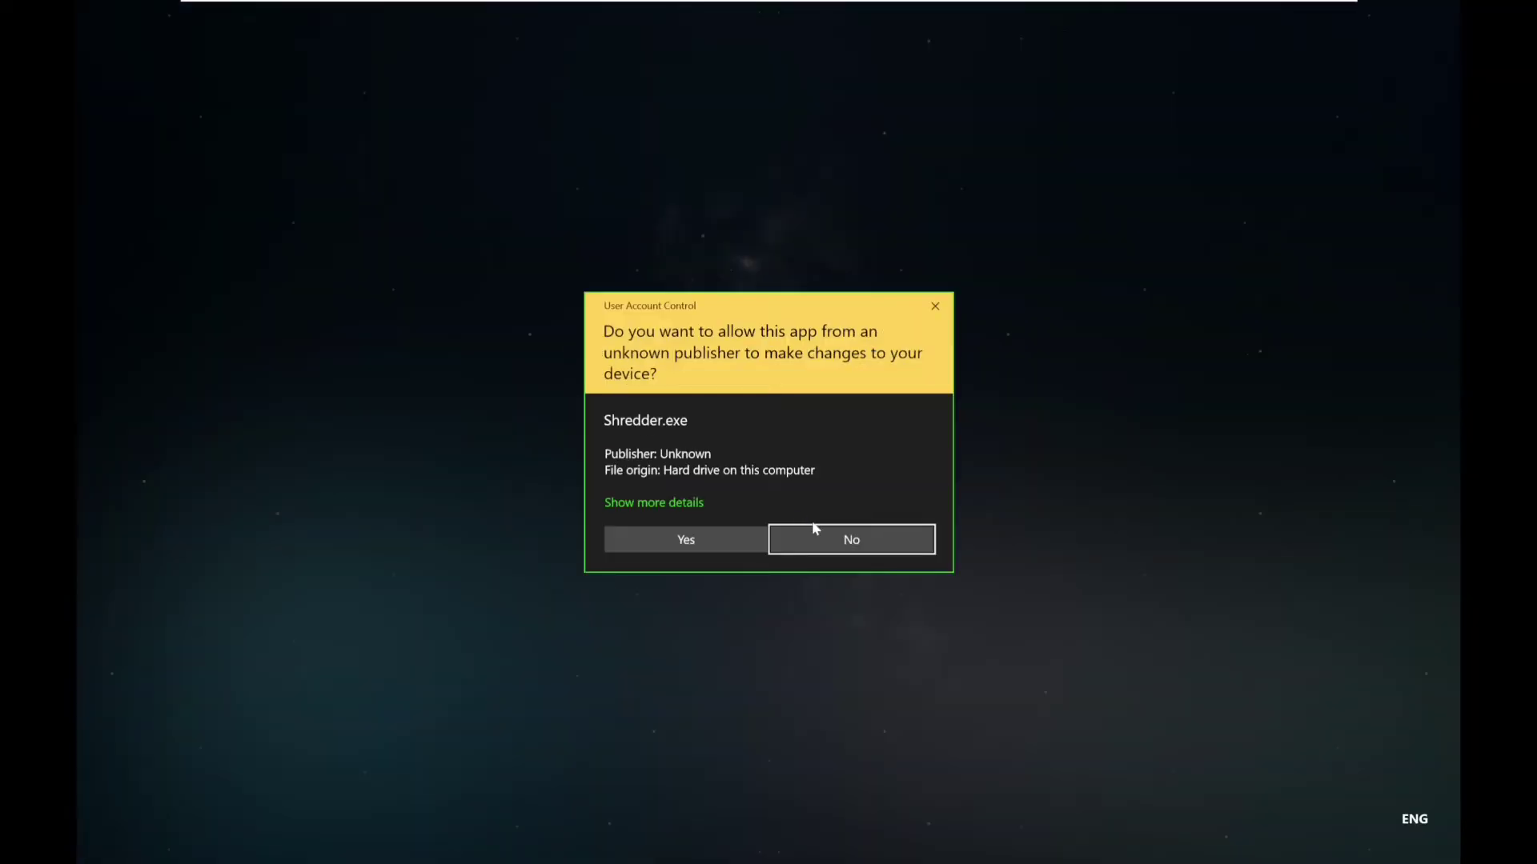
left_click(713, 541)
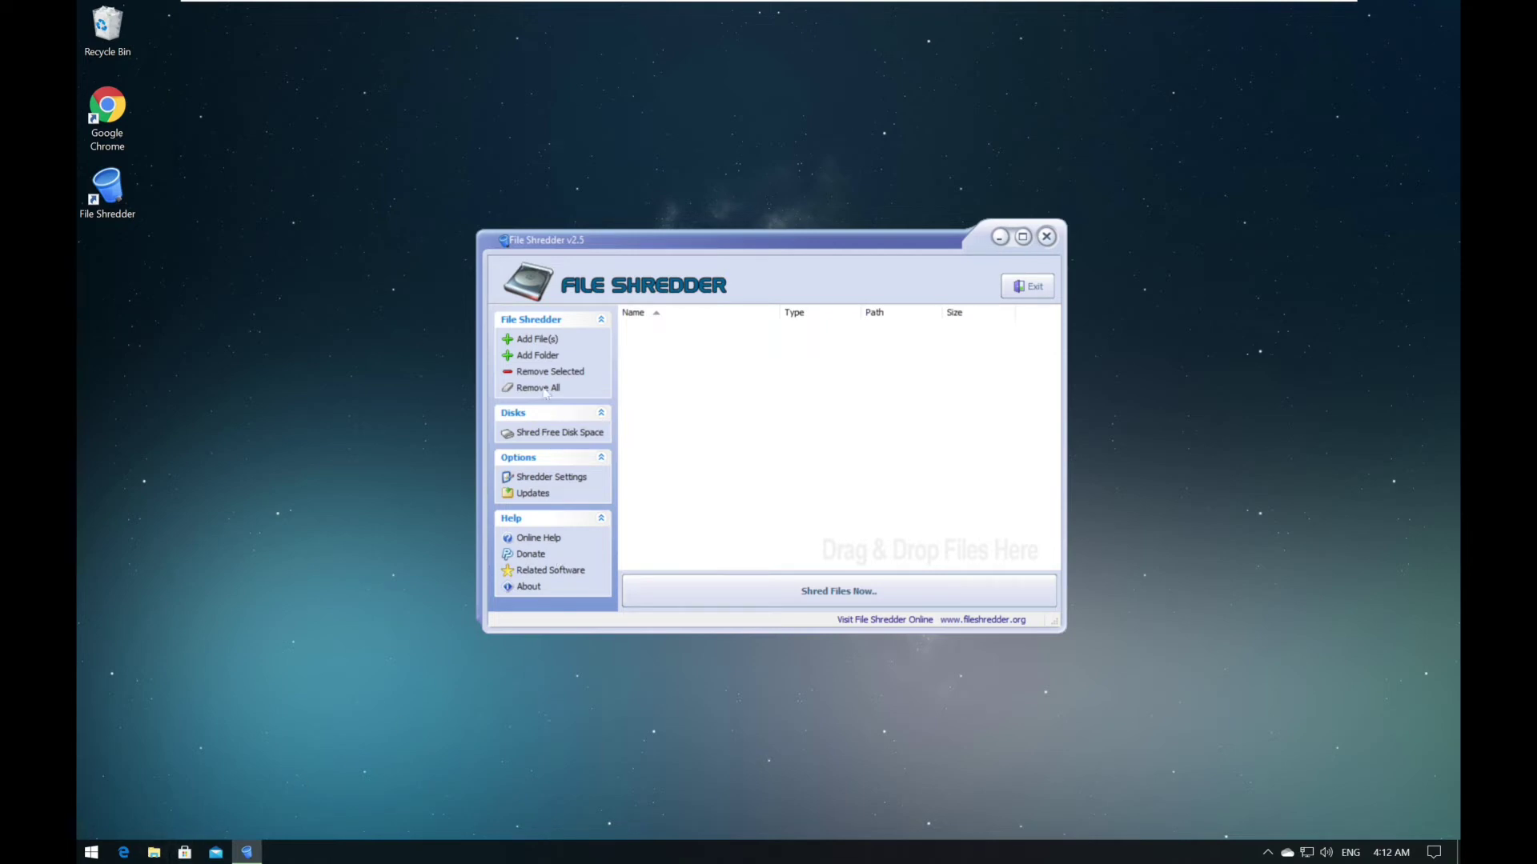
left_click(535, 339)
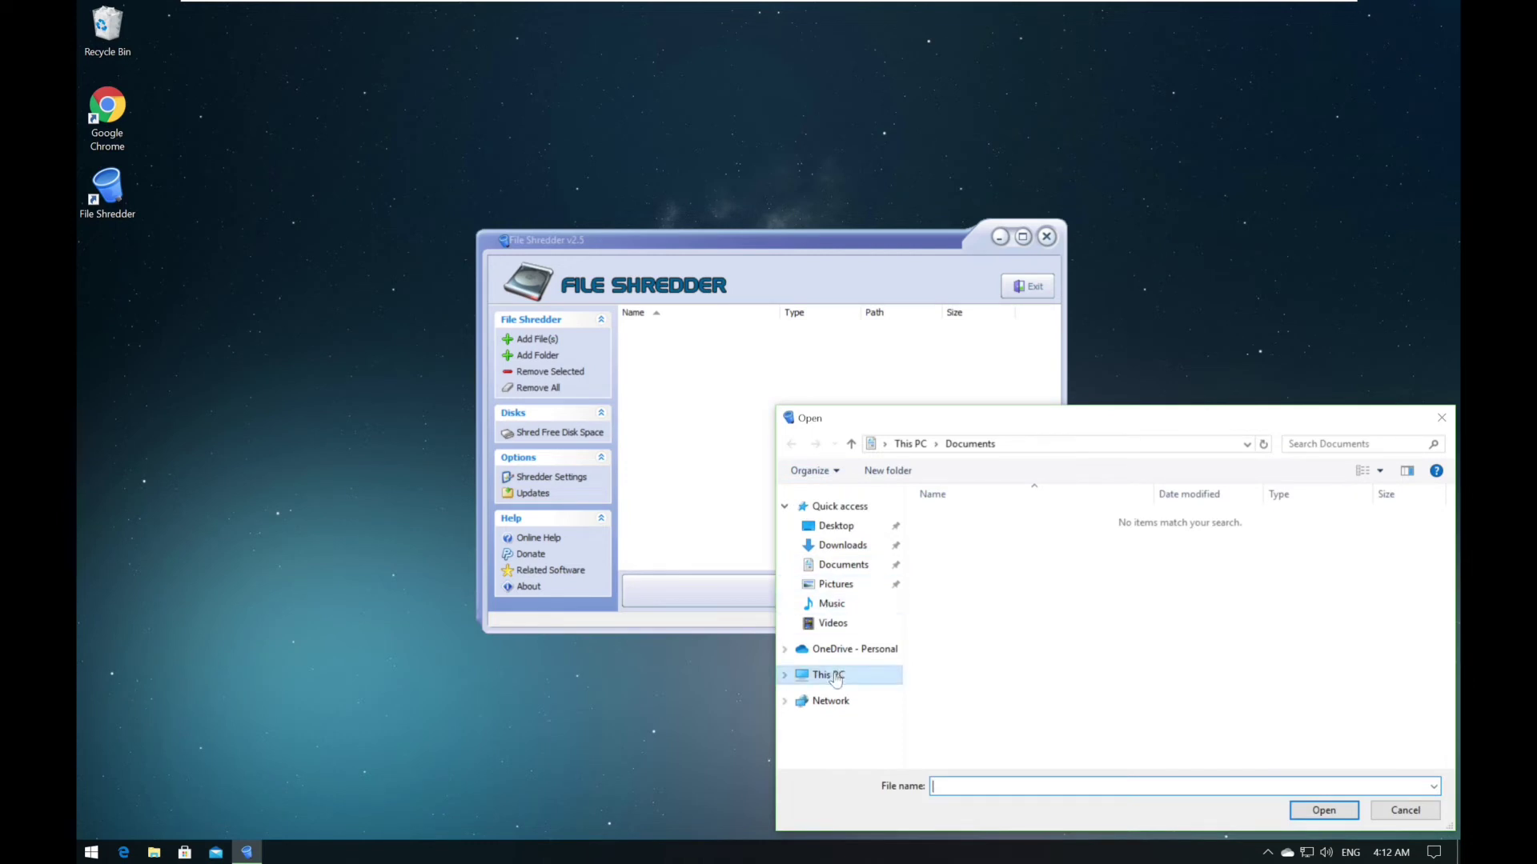
left_click(835, 678)
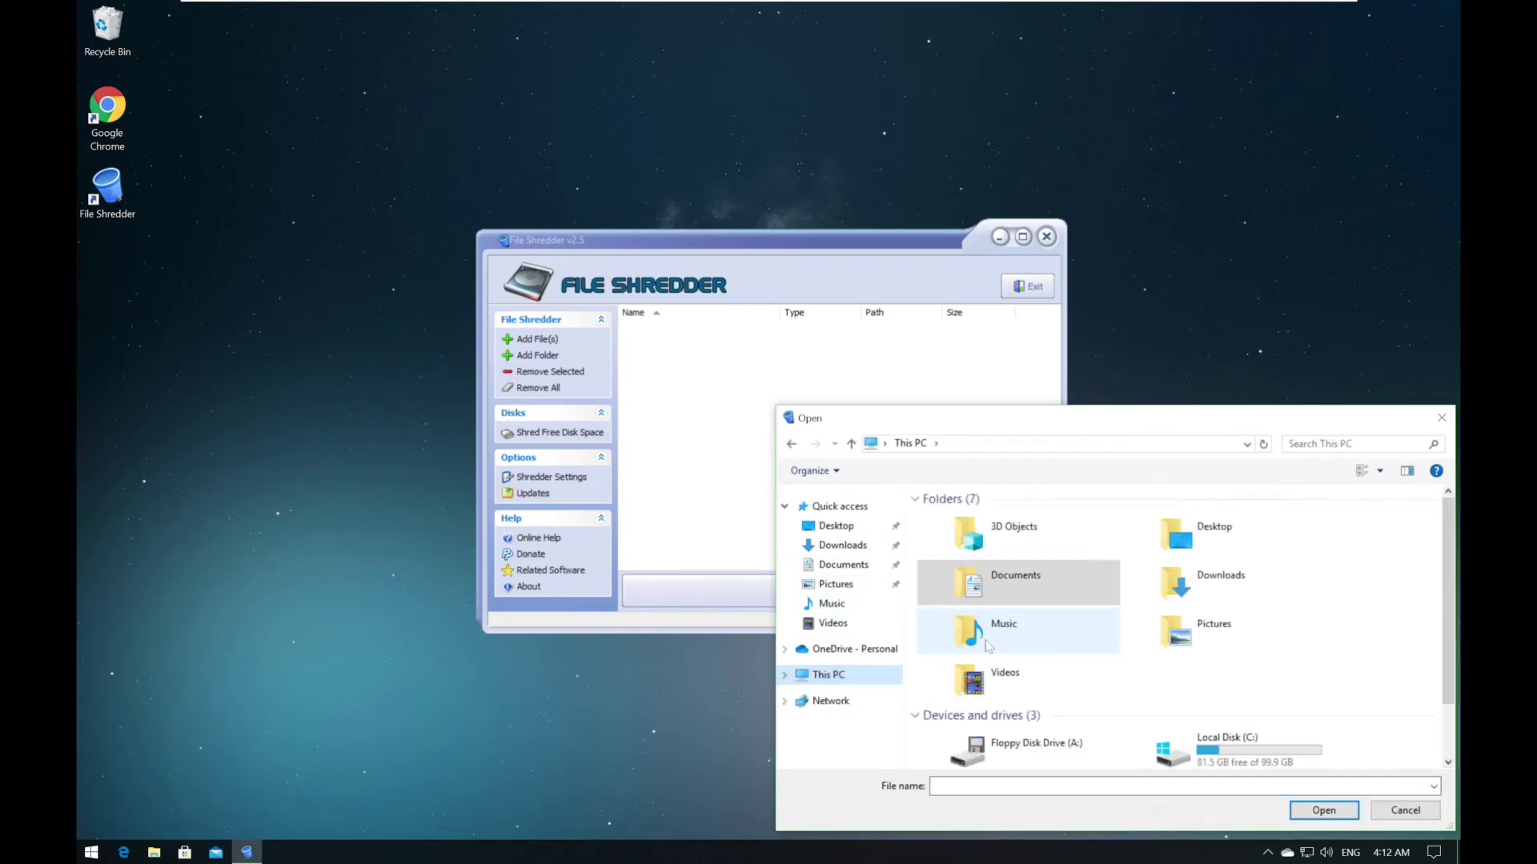
scroll(987, 647, "down", 1)
left_click(1205, 708)
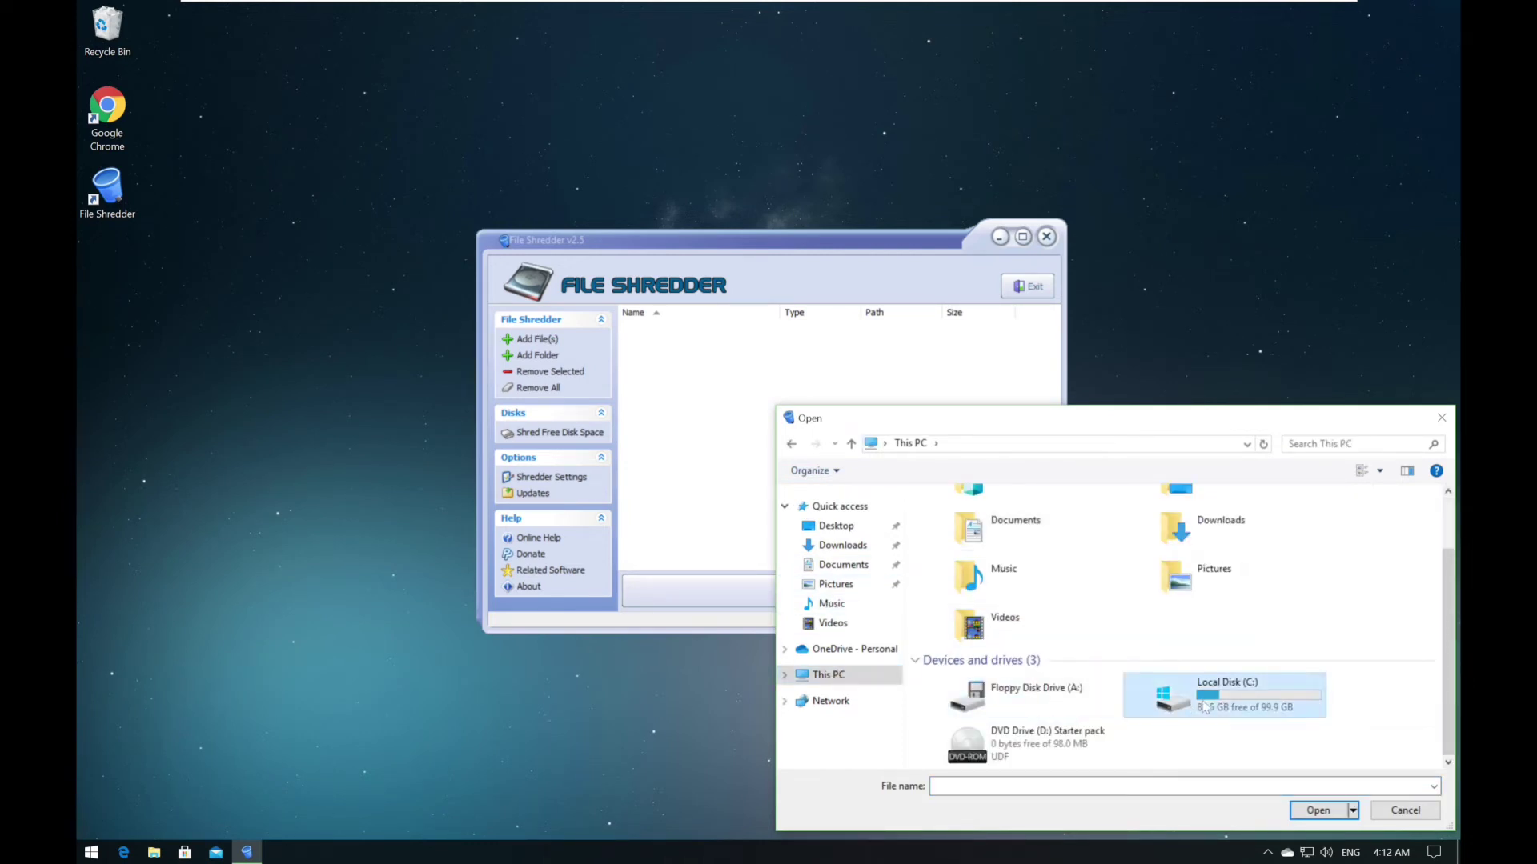
double_click(1205, 708)
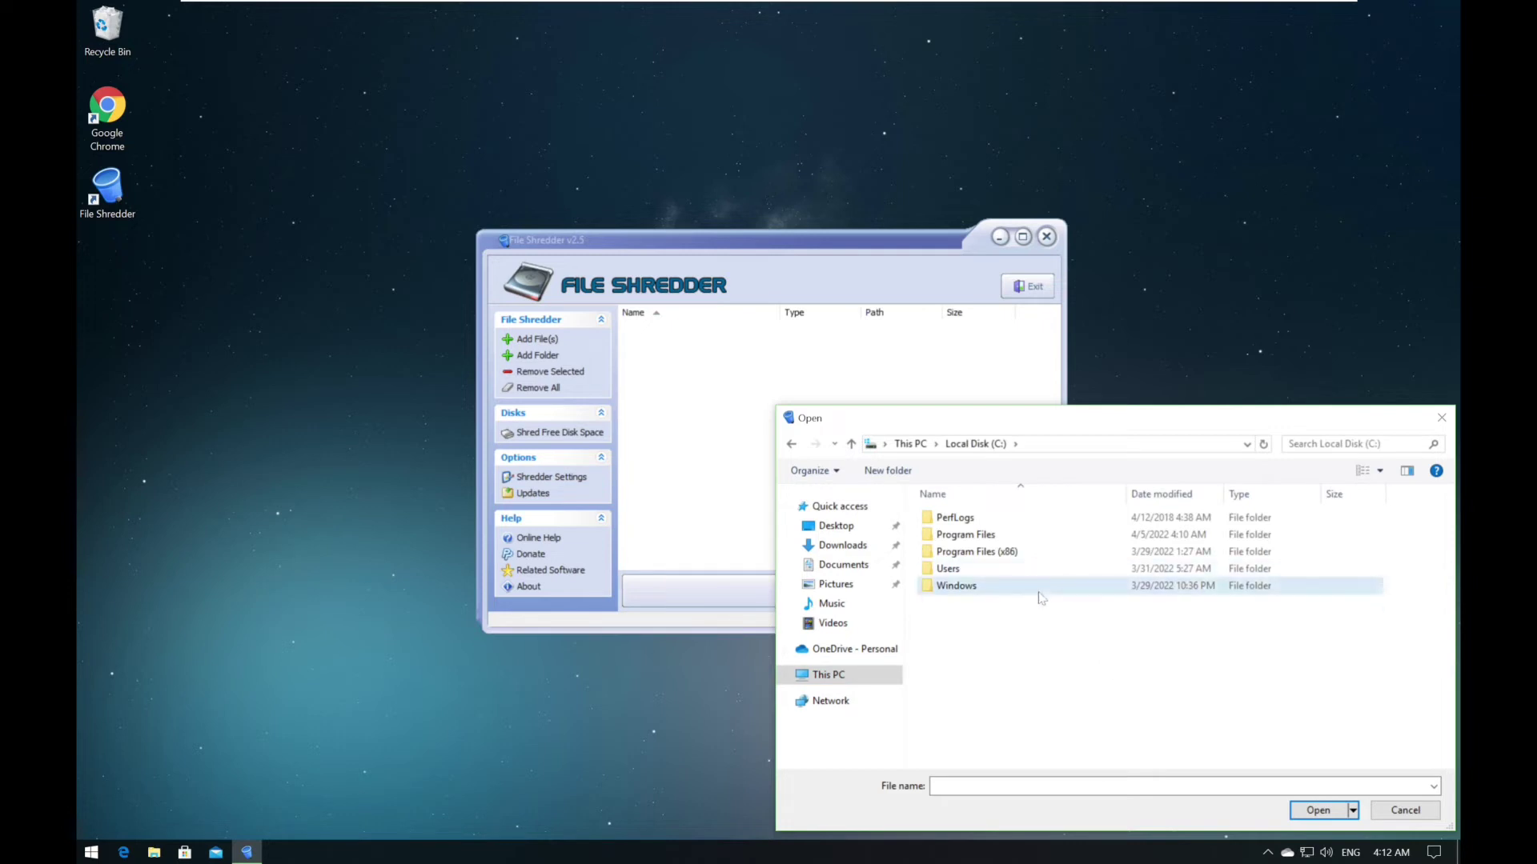
double_click(1039, 591)
scroll(993, 715, "down", 6)
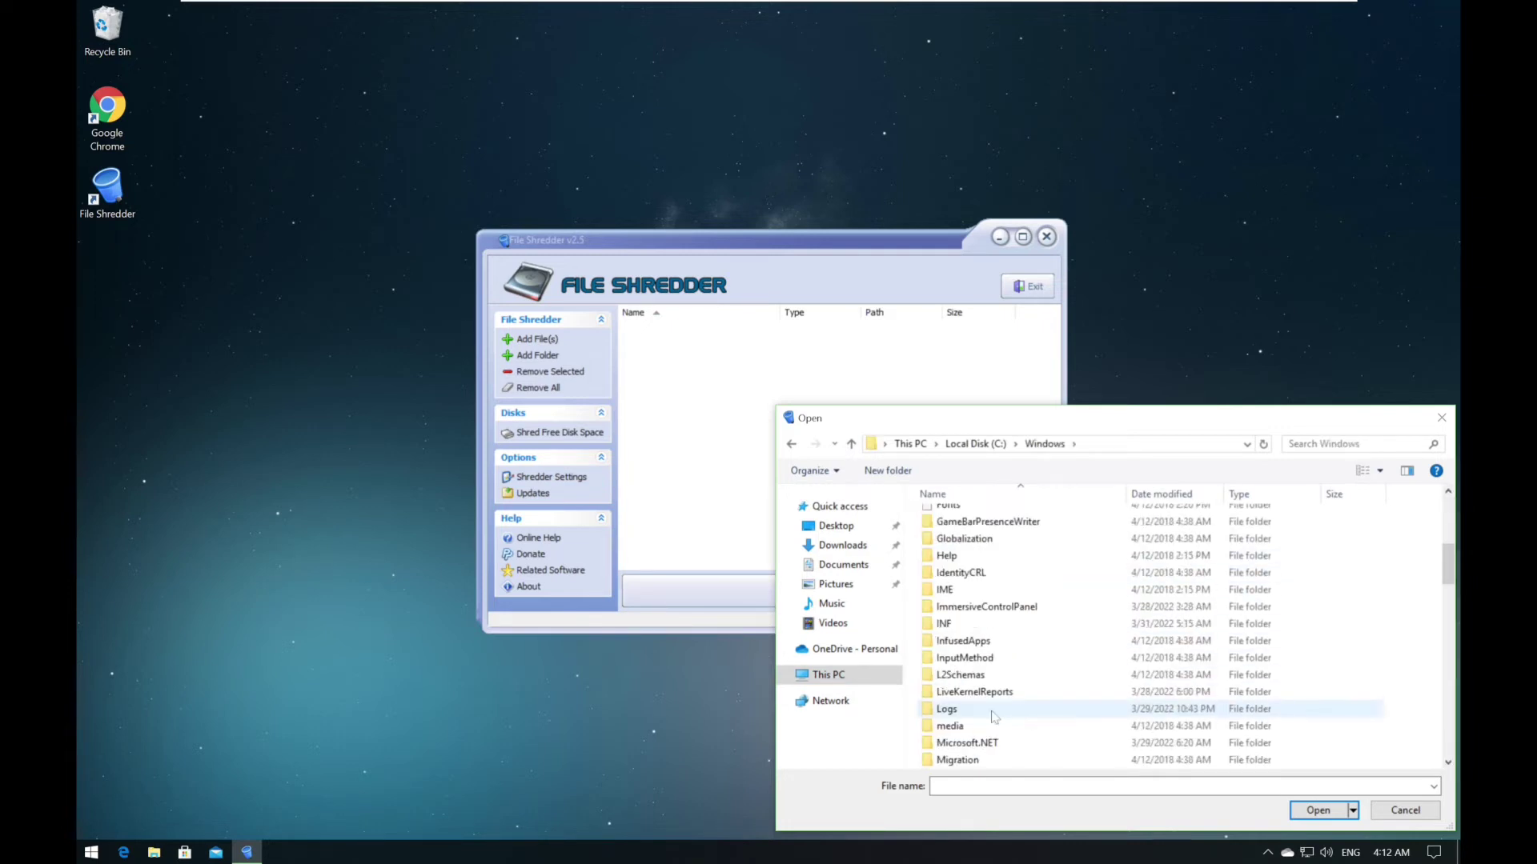
scroll(993, 715, "down", 8)
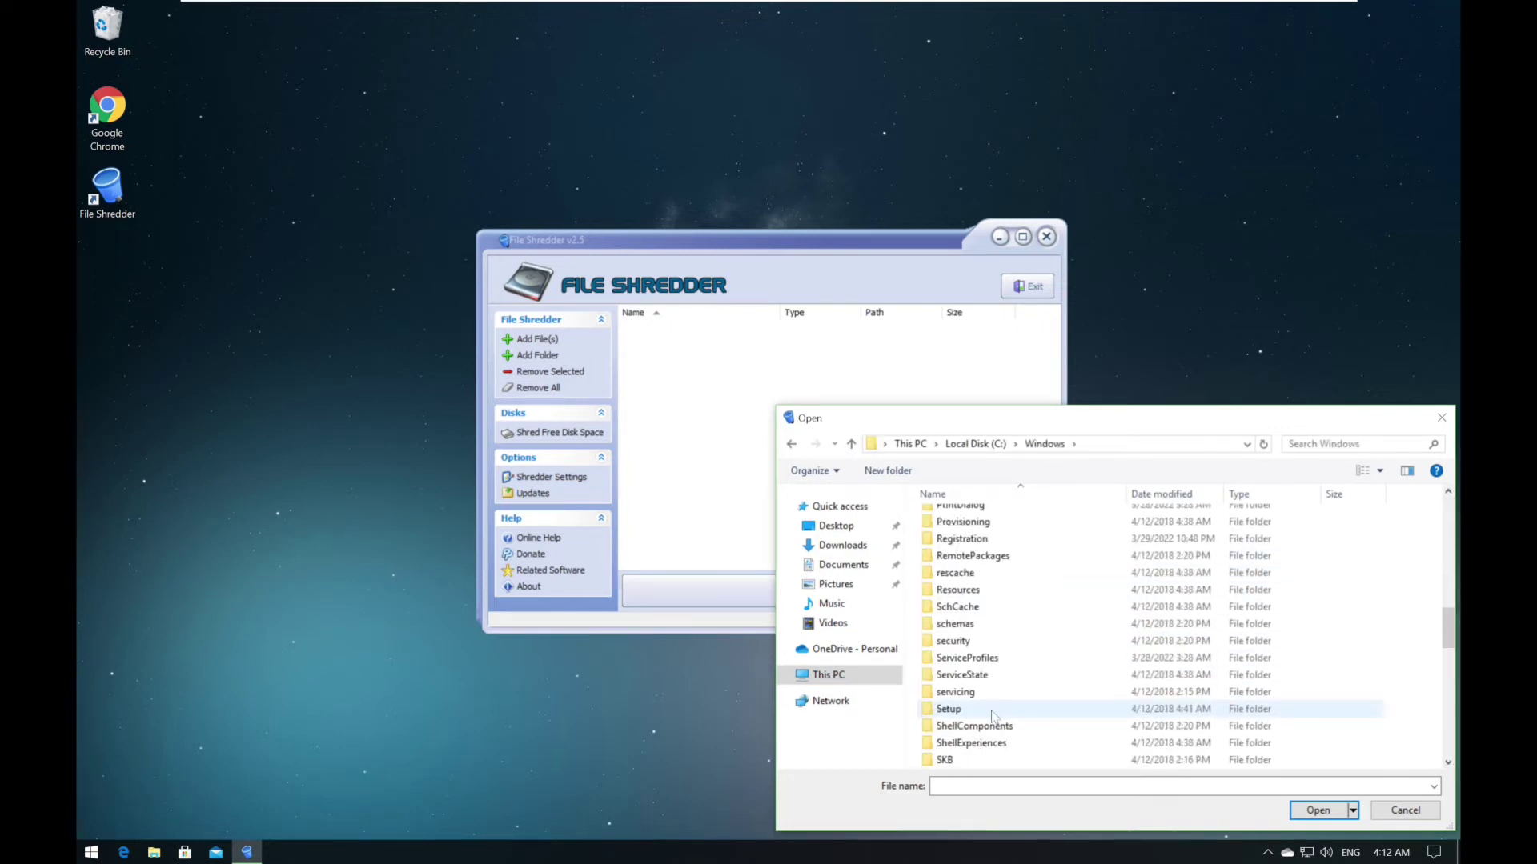
scroll(993, 715, "down", 1, "ctrl")
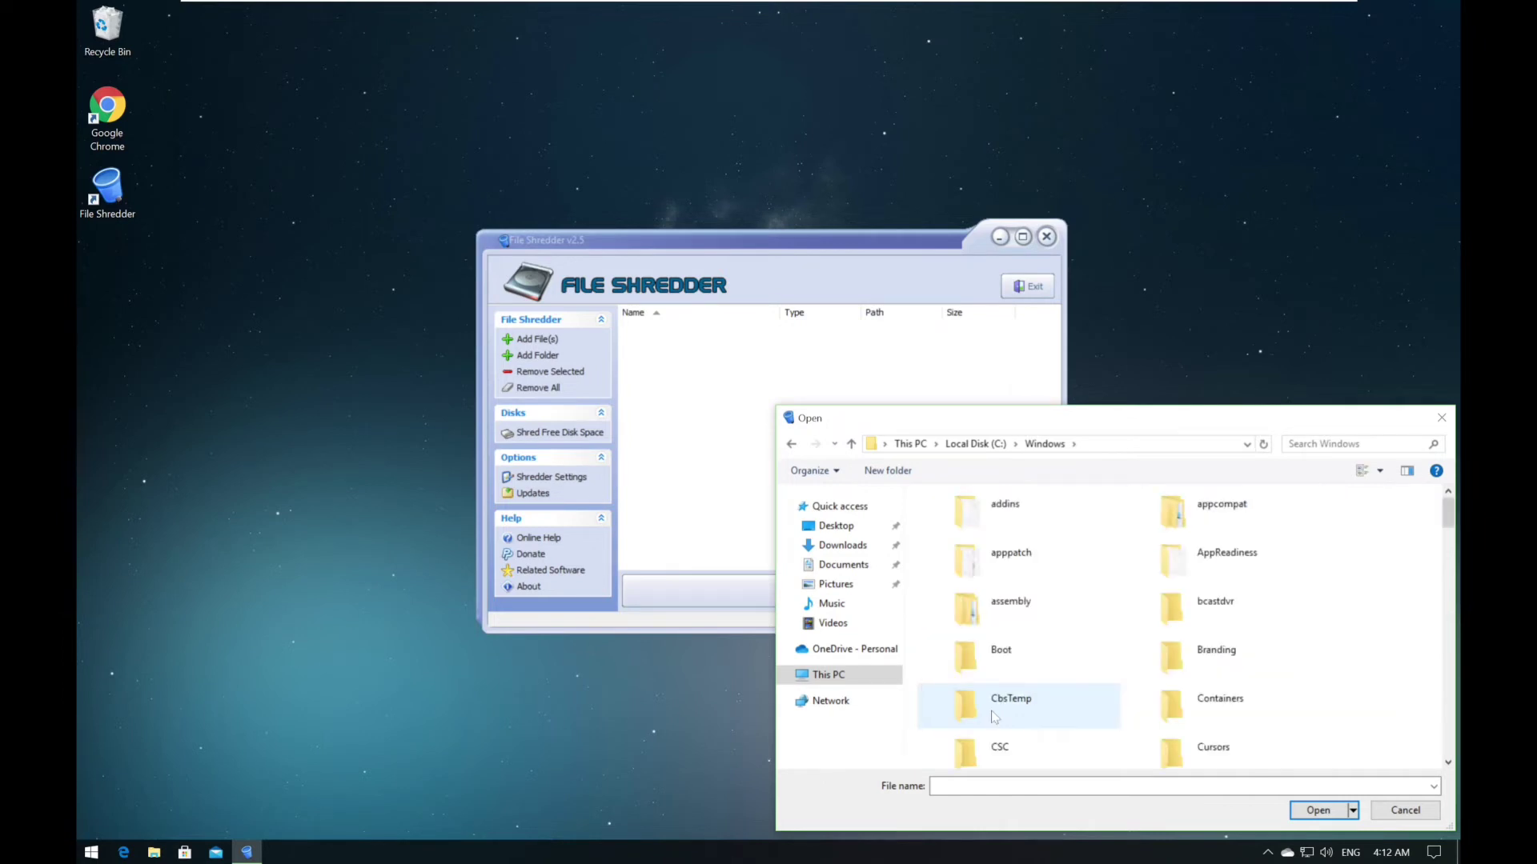
scroll(993, 714, "down", 1, "ctrl")
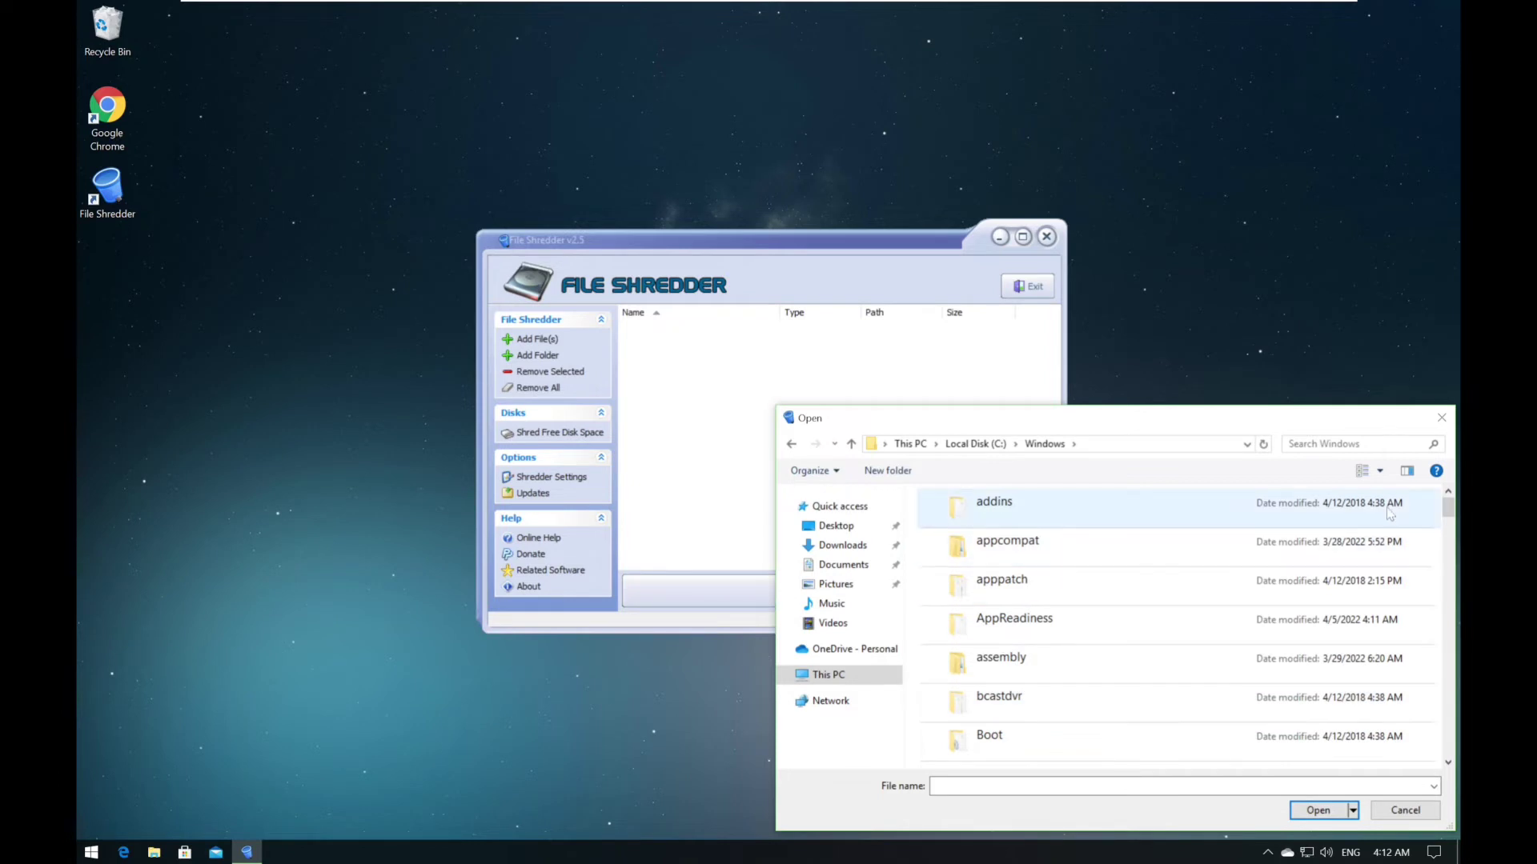
left_click(1380, 473)
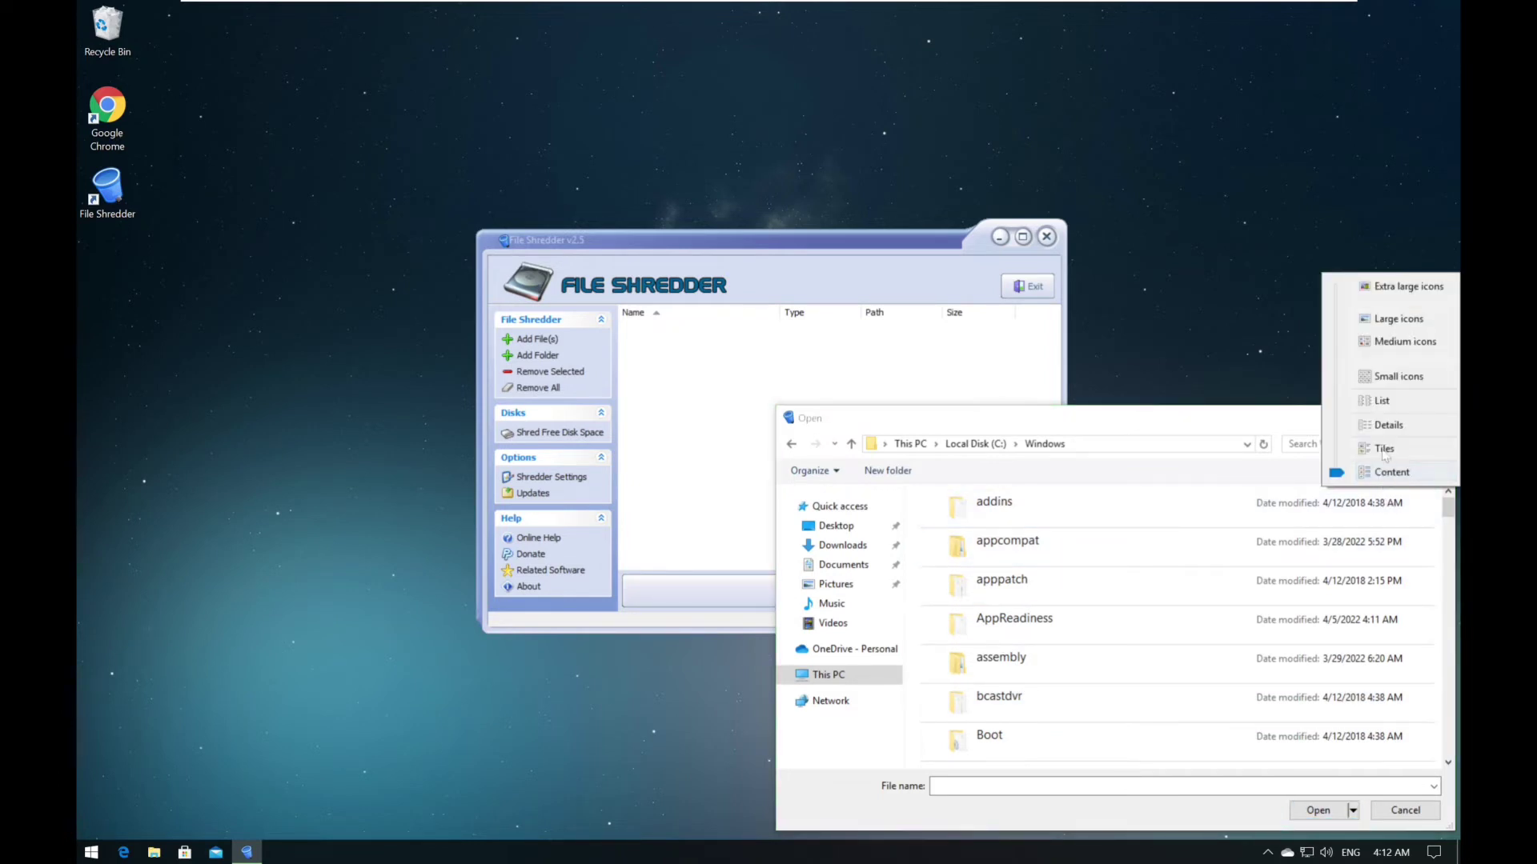
left_click(1338, 397)
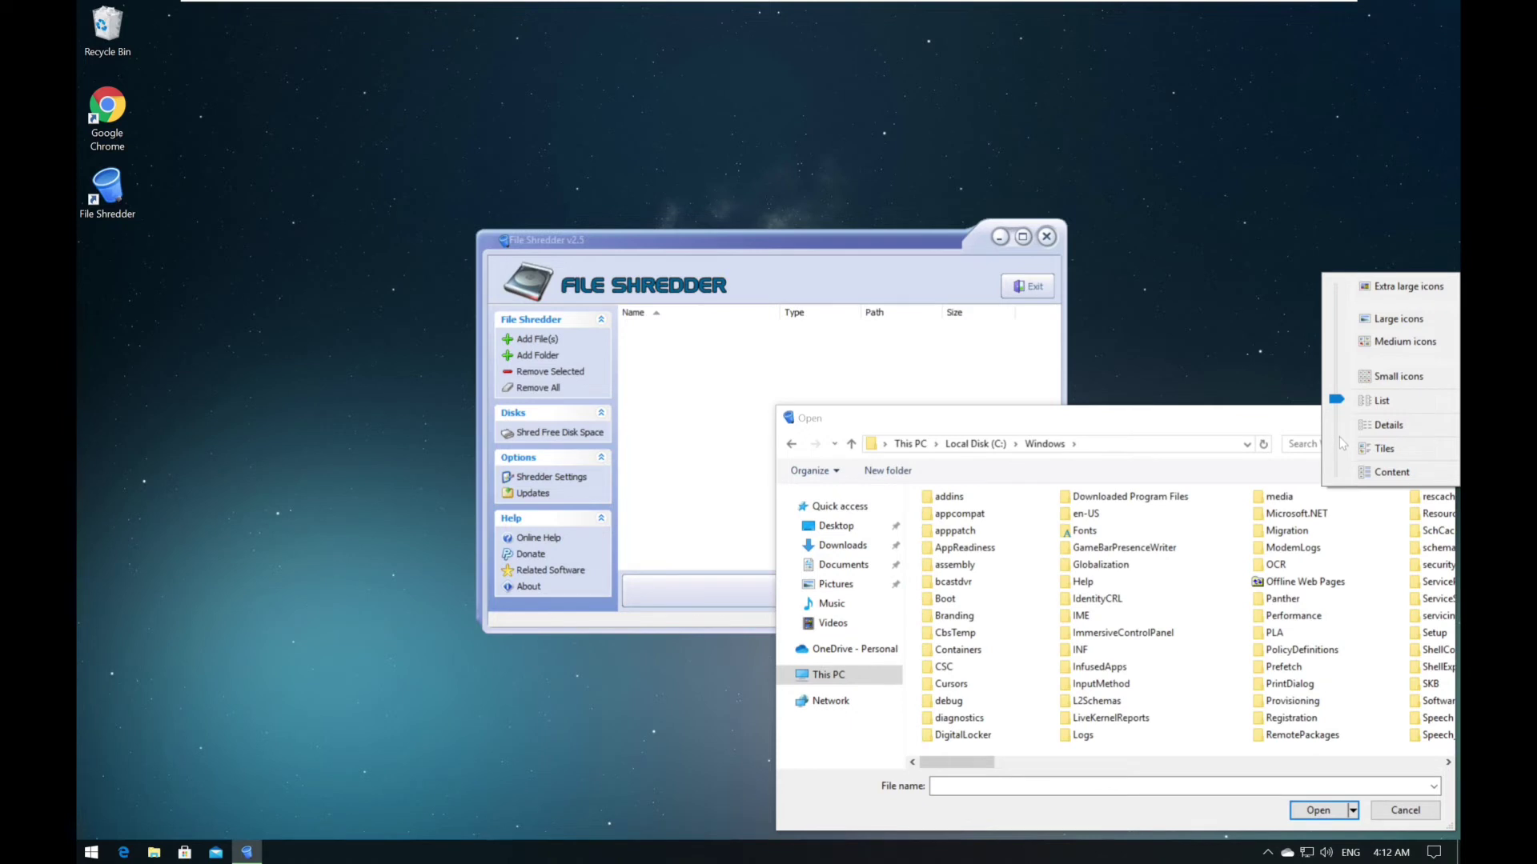
left_click(1339, 449)
left_click(1378, 477)
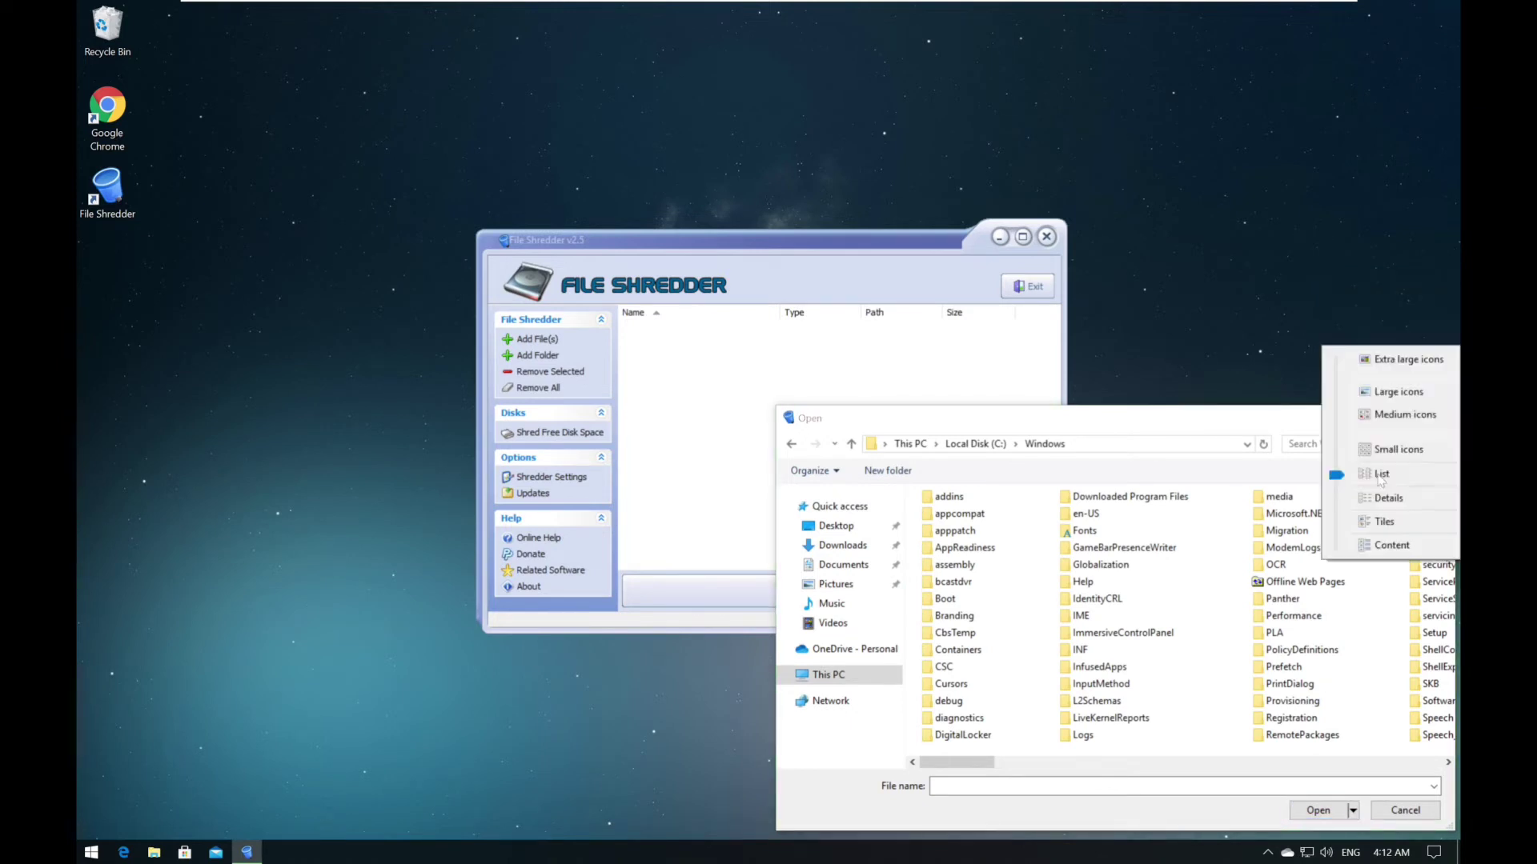
left_click_drag(1331, 475, 1340, 496)
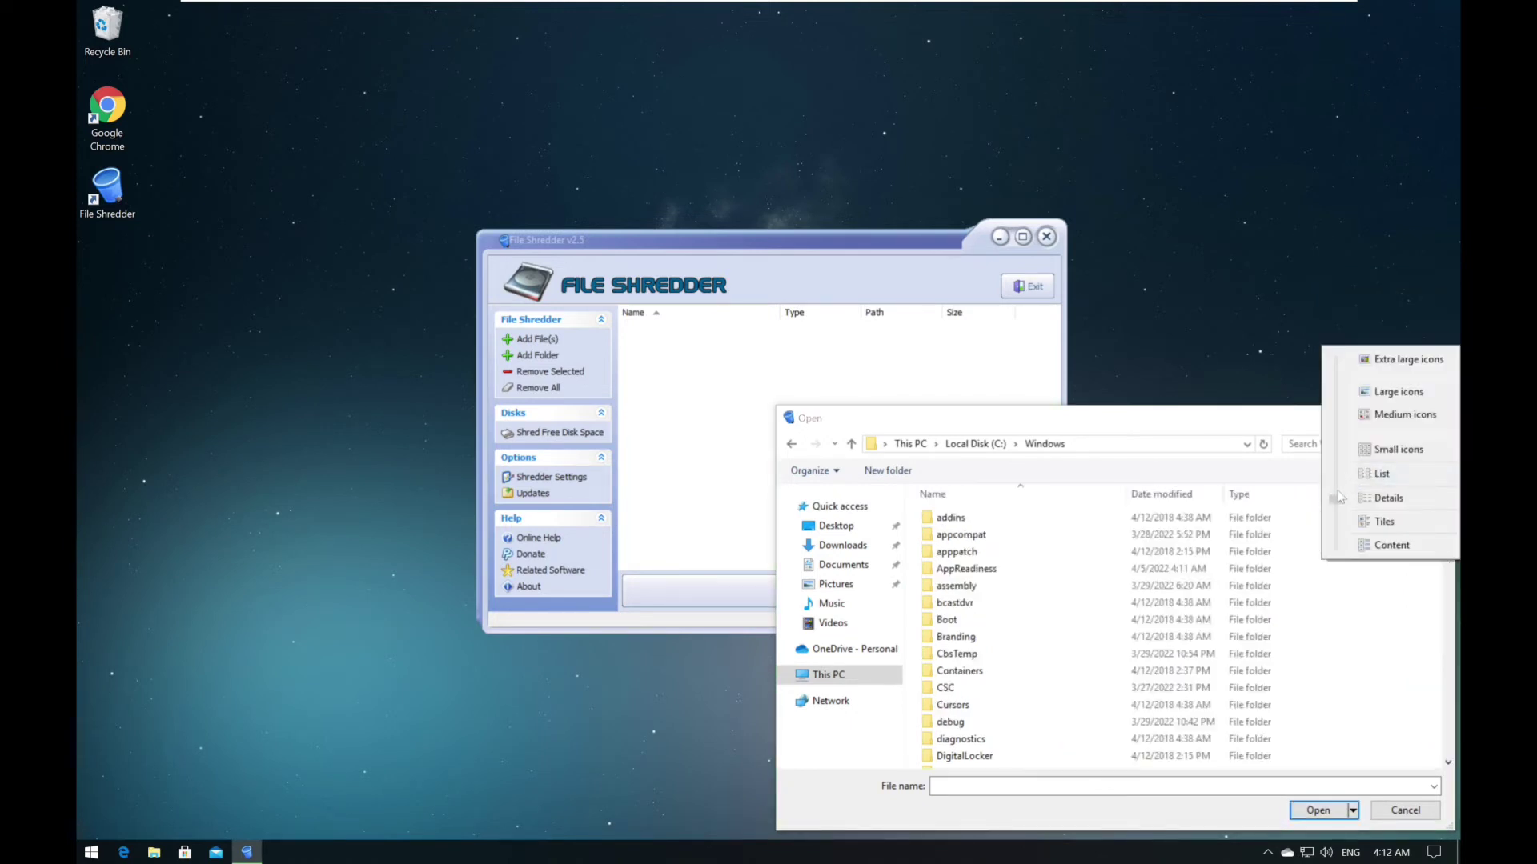
left_click(1152, 602)
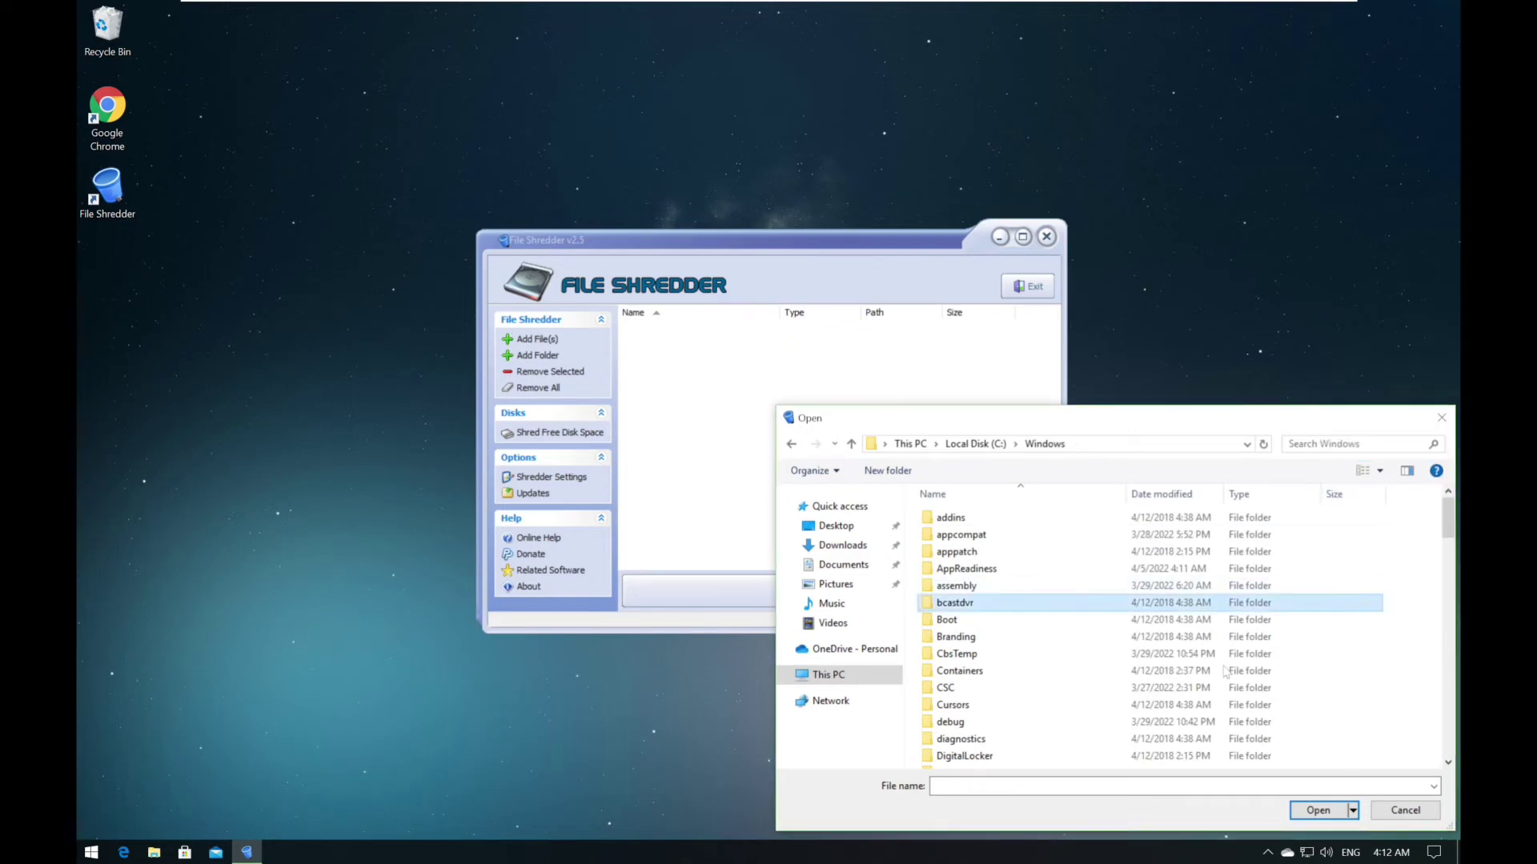
scroll(1150, 707, "down", 1)
scroll(1150, 708, "down", 5)
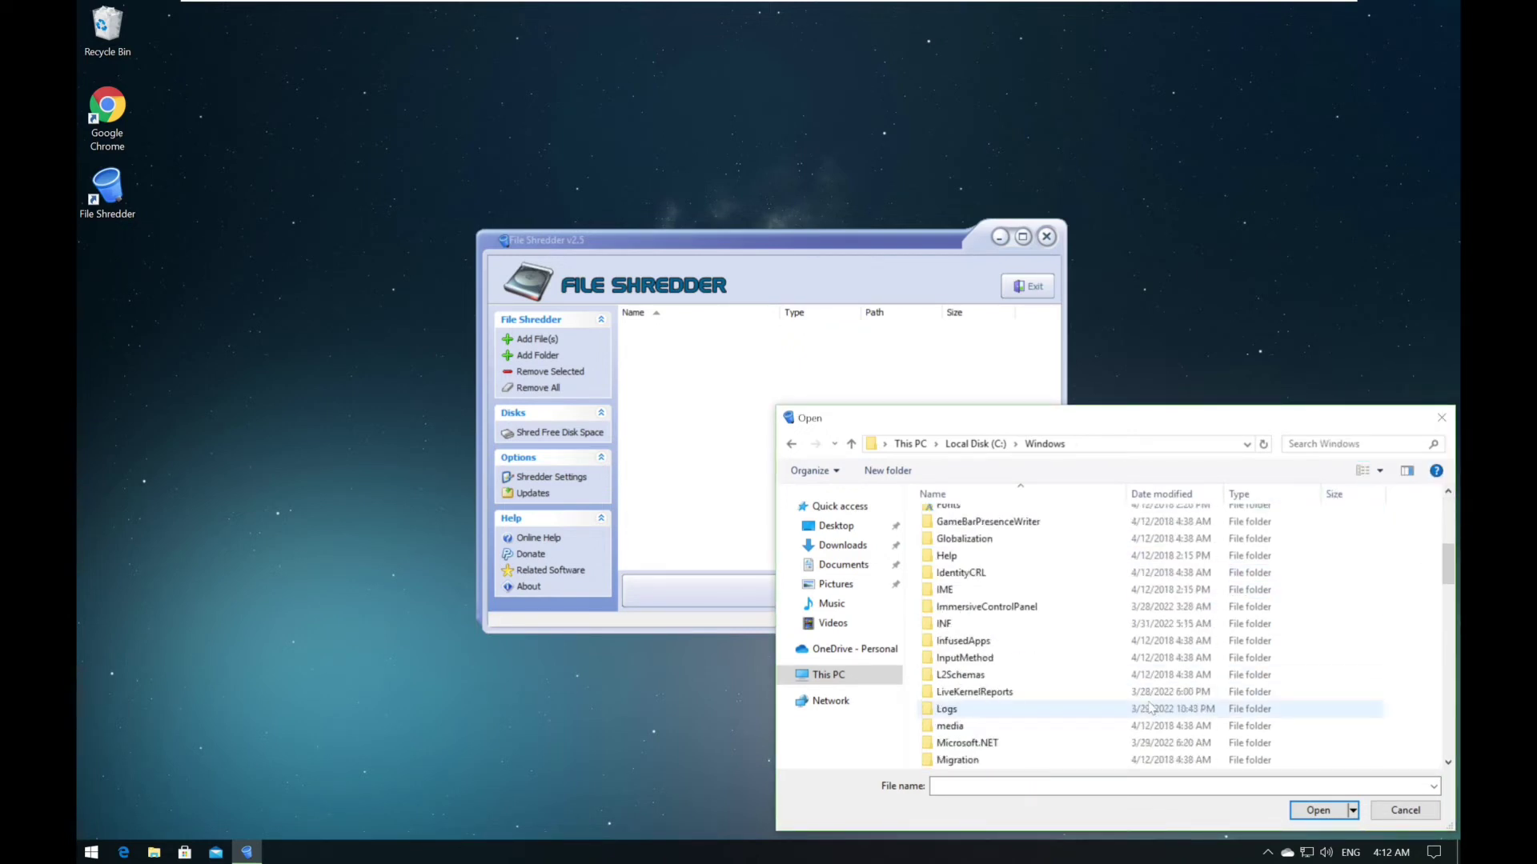
scroll(1150, 708, "down", 6)
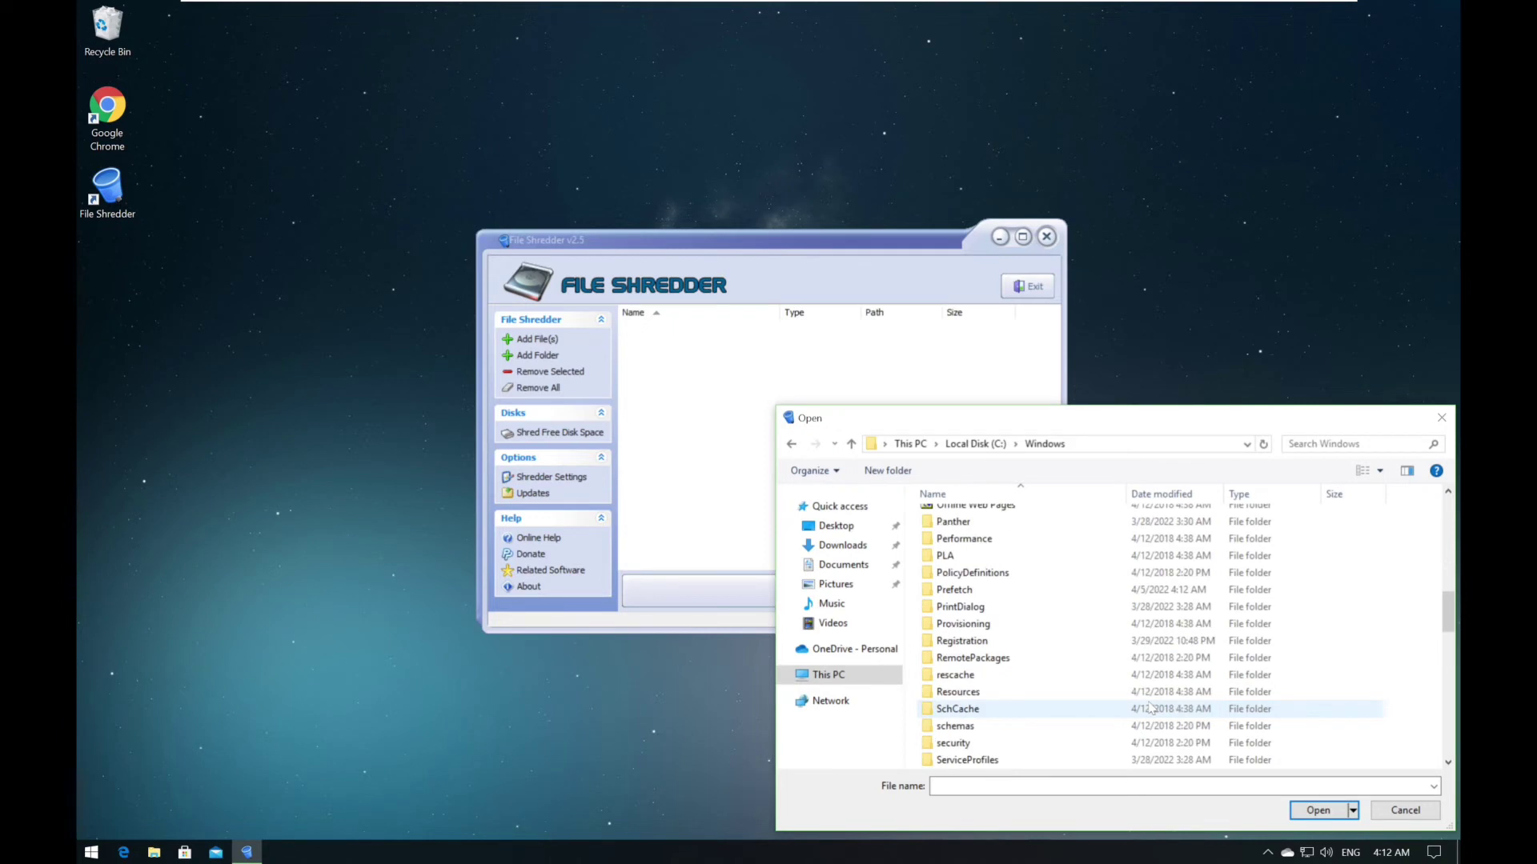
scroll(1150, 708, "down", 4)
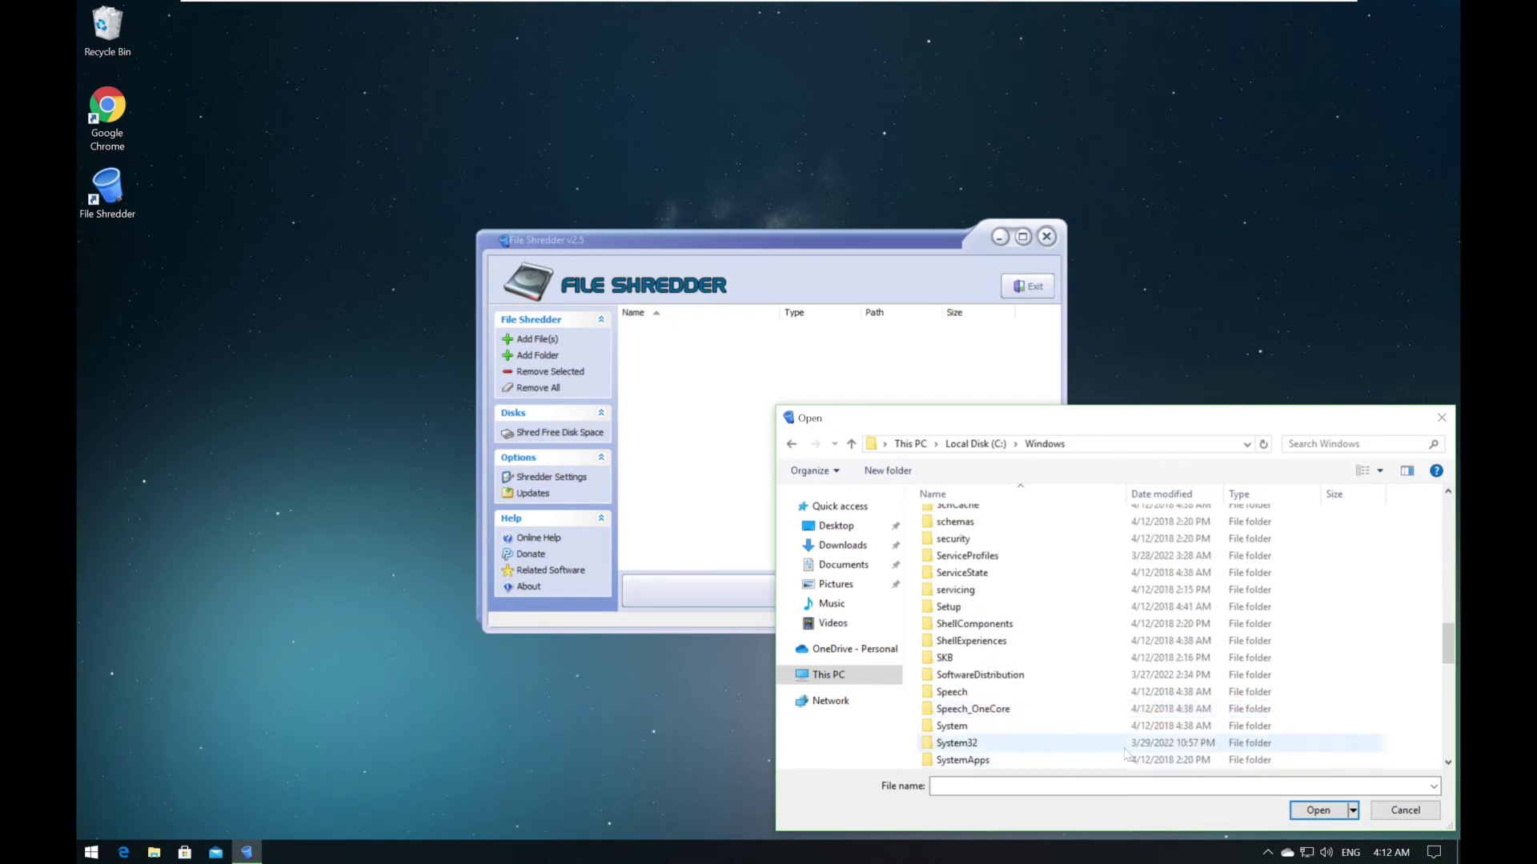
left_click(1130, 744)
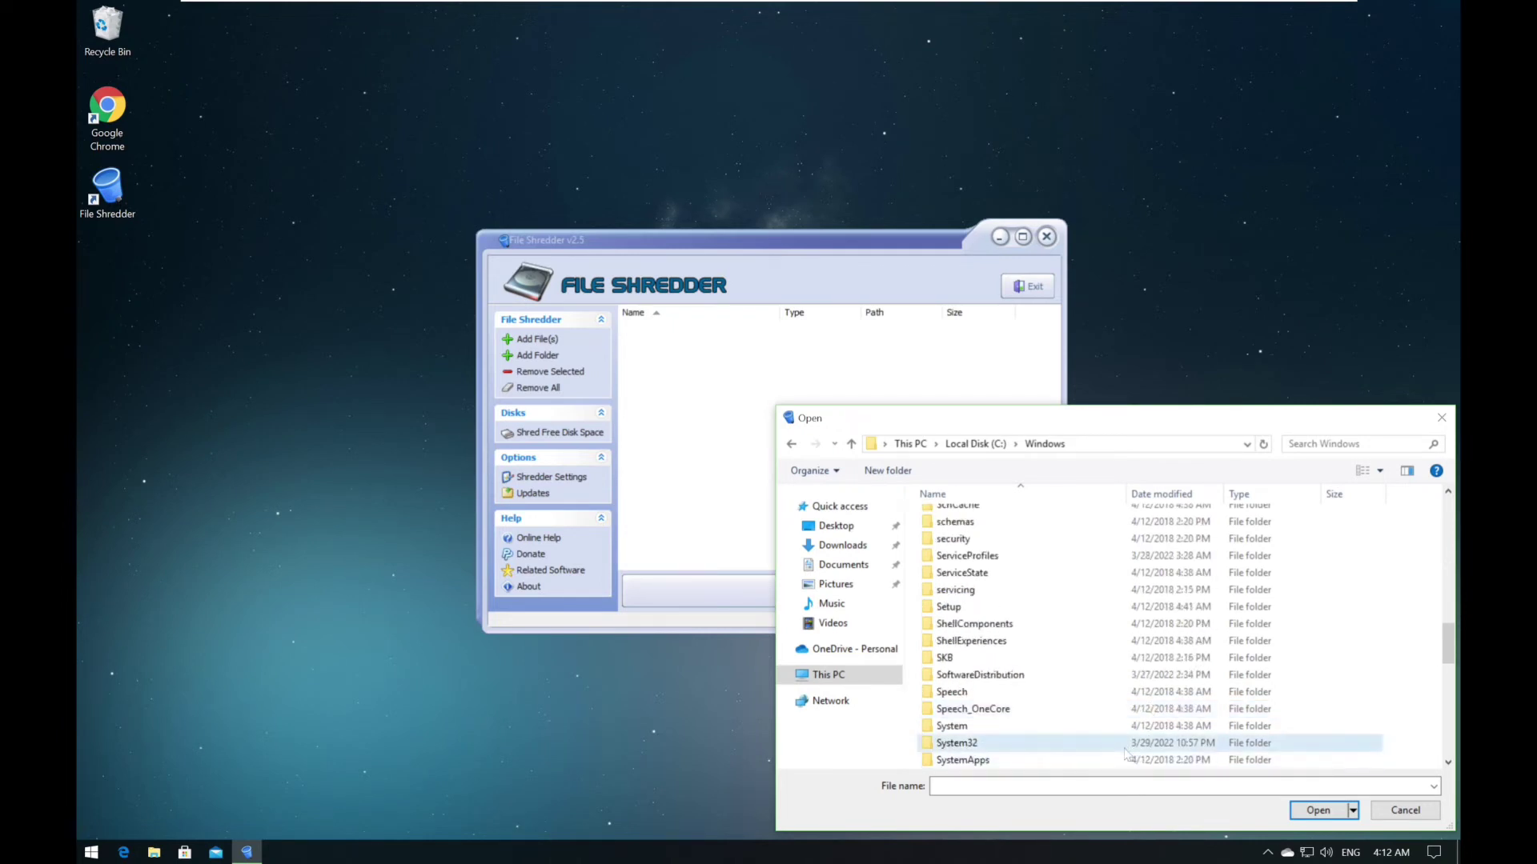
left_click(1404, 810)
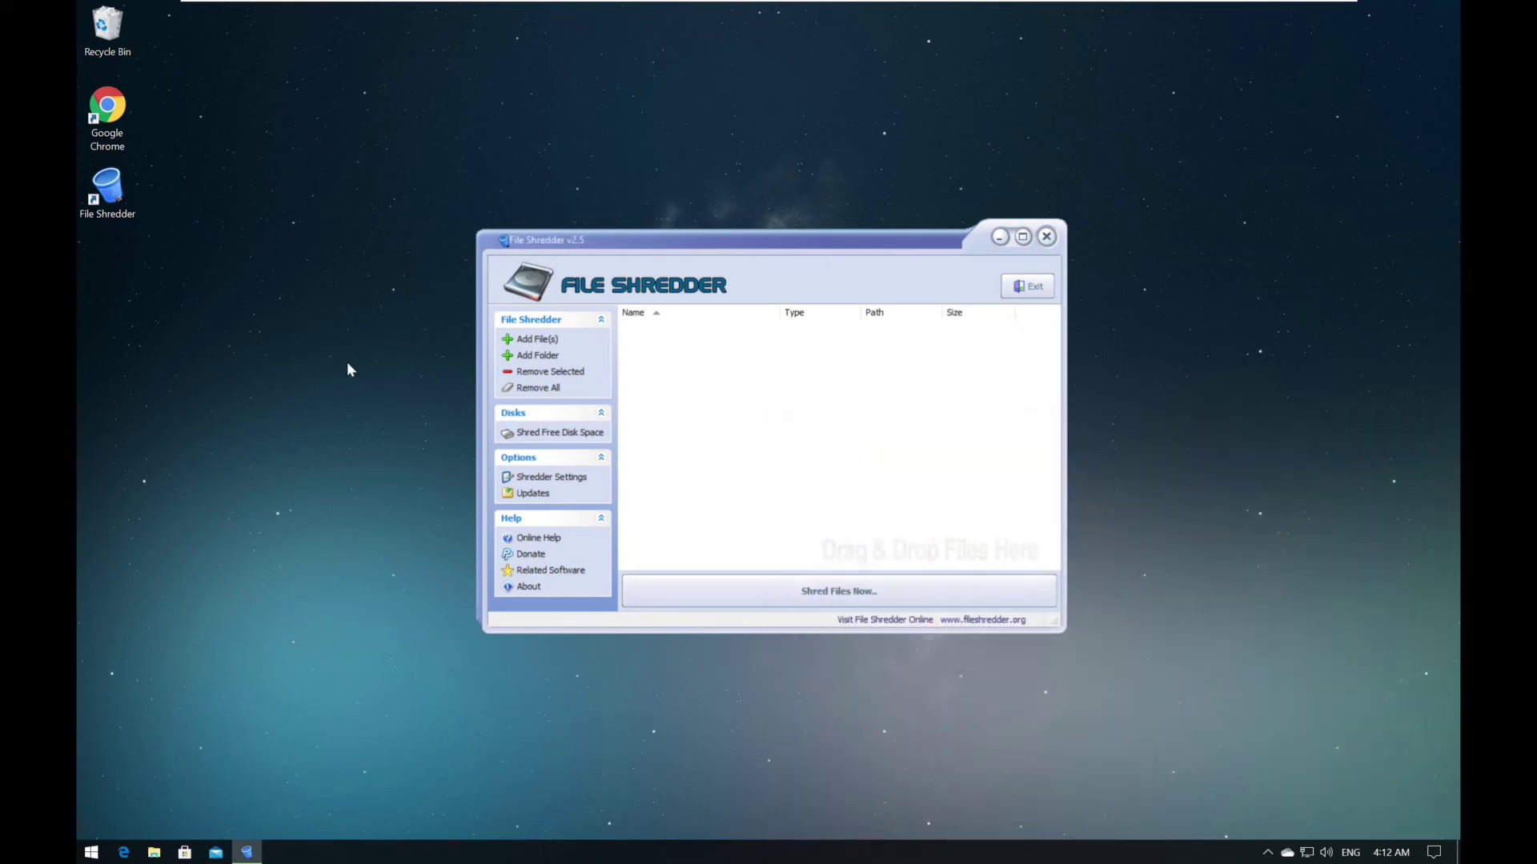
- Add the C:\Windows\System32 folder to the list of items to shred
left_click(535, 355)
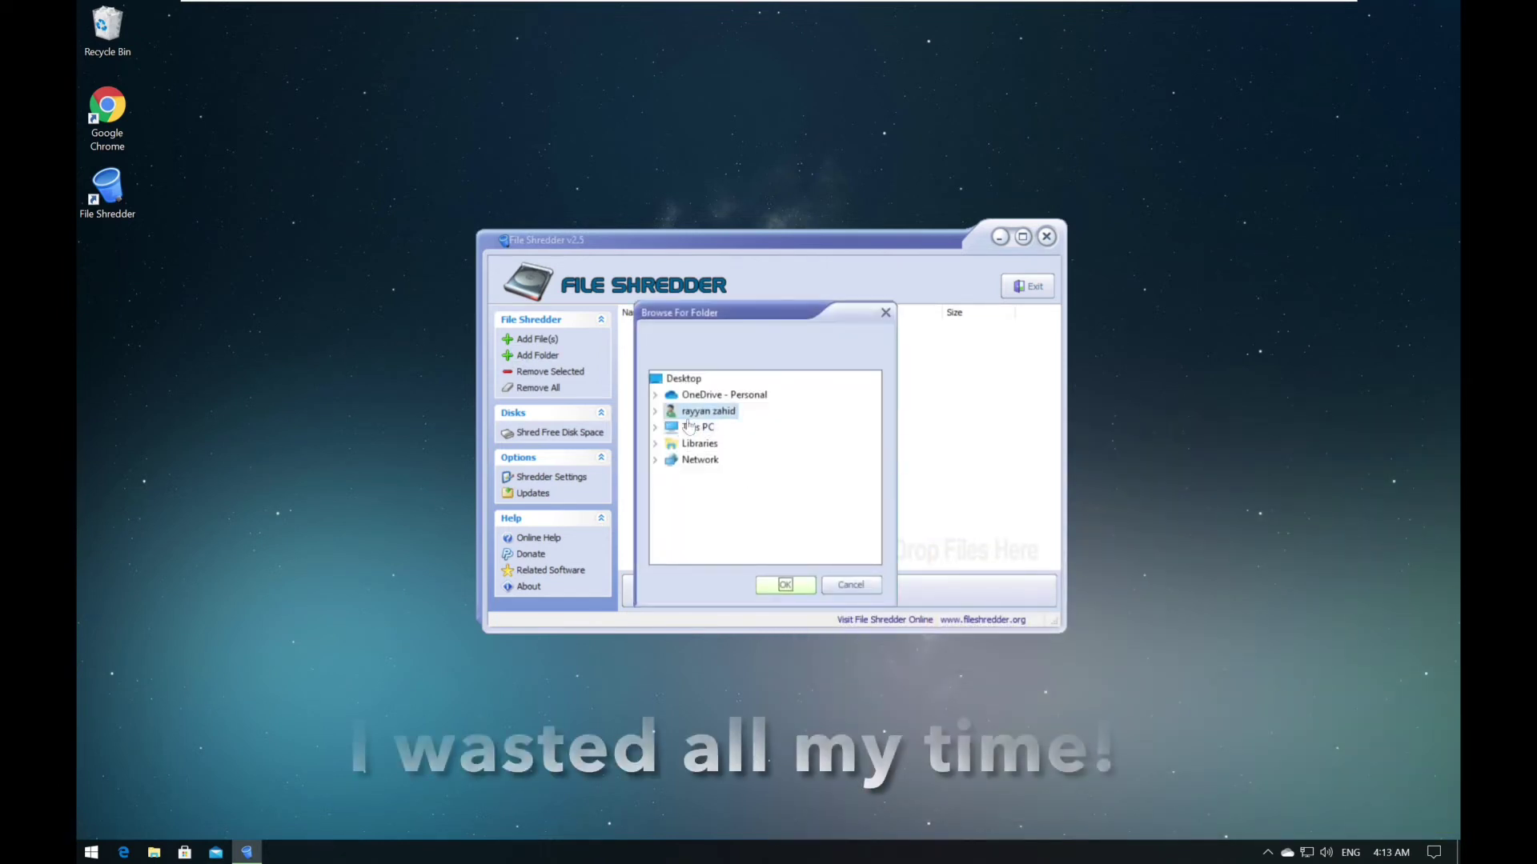
double_click(696, 427)
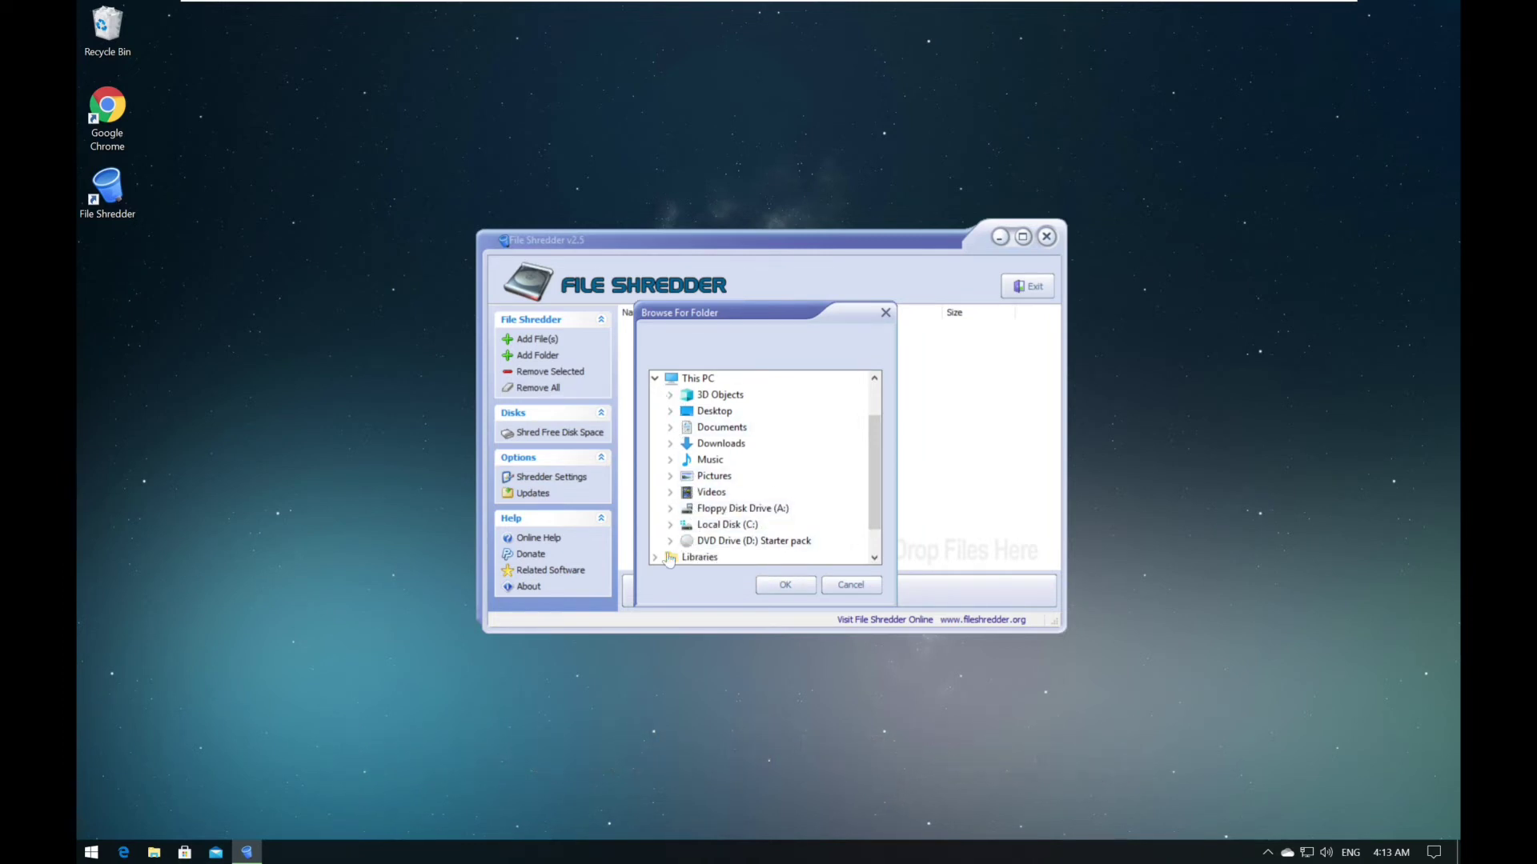
left_click(671, 524)
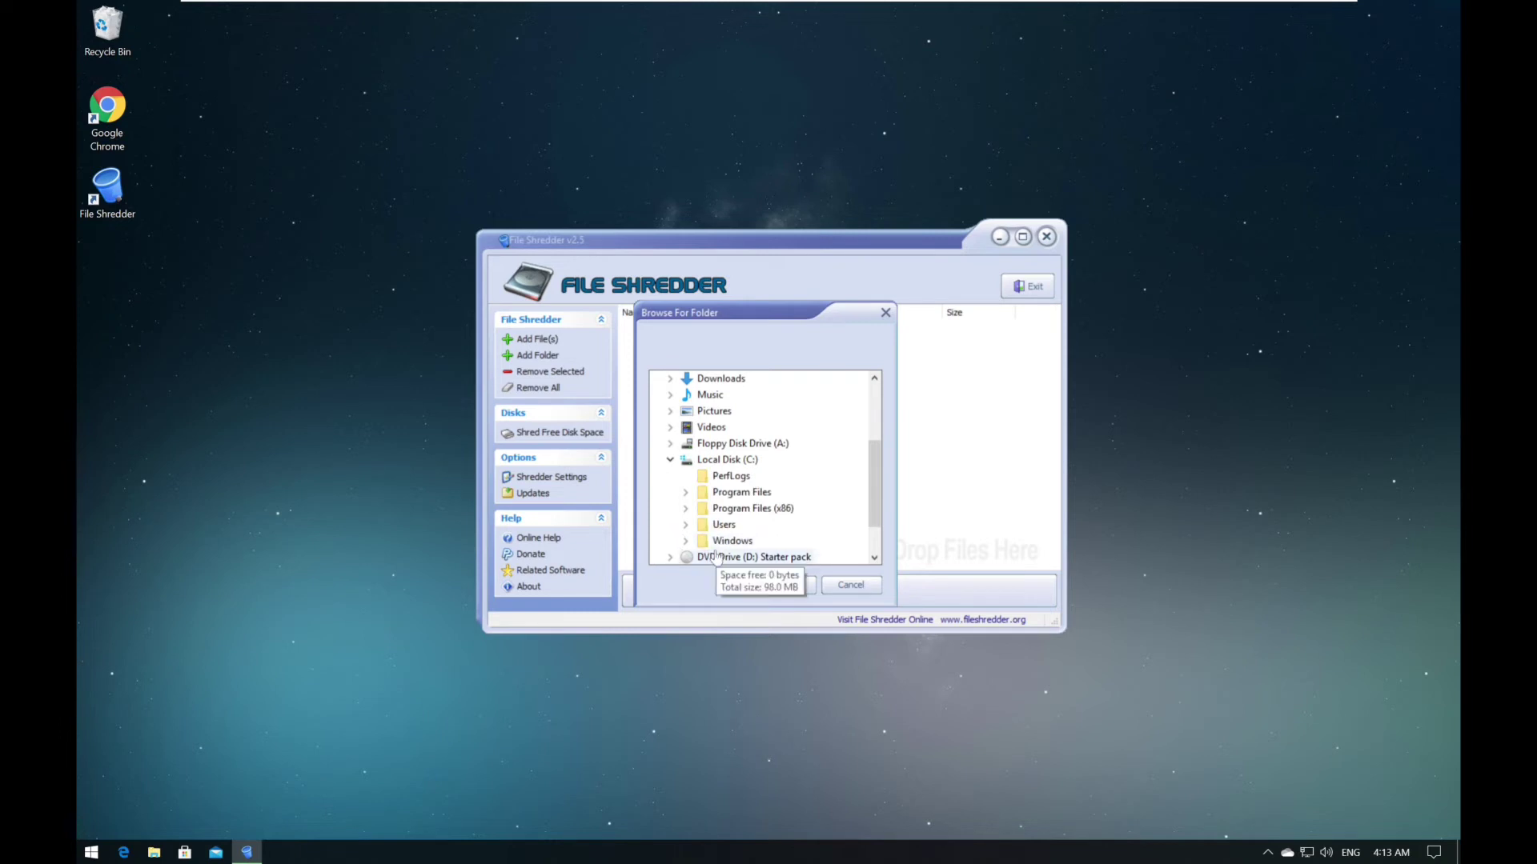
left_click(686, 541)
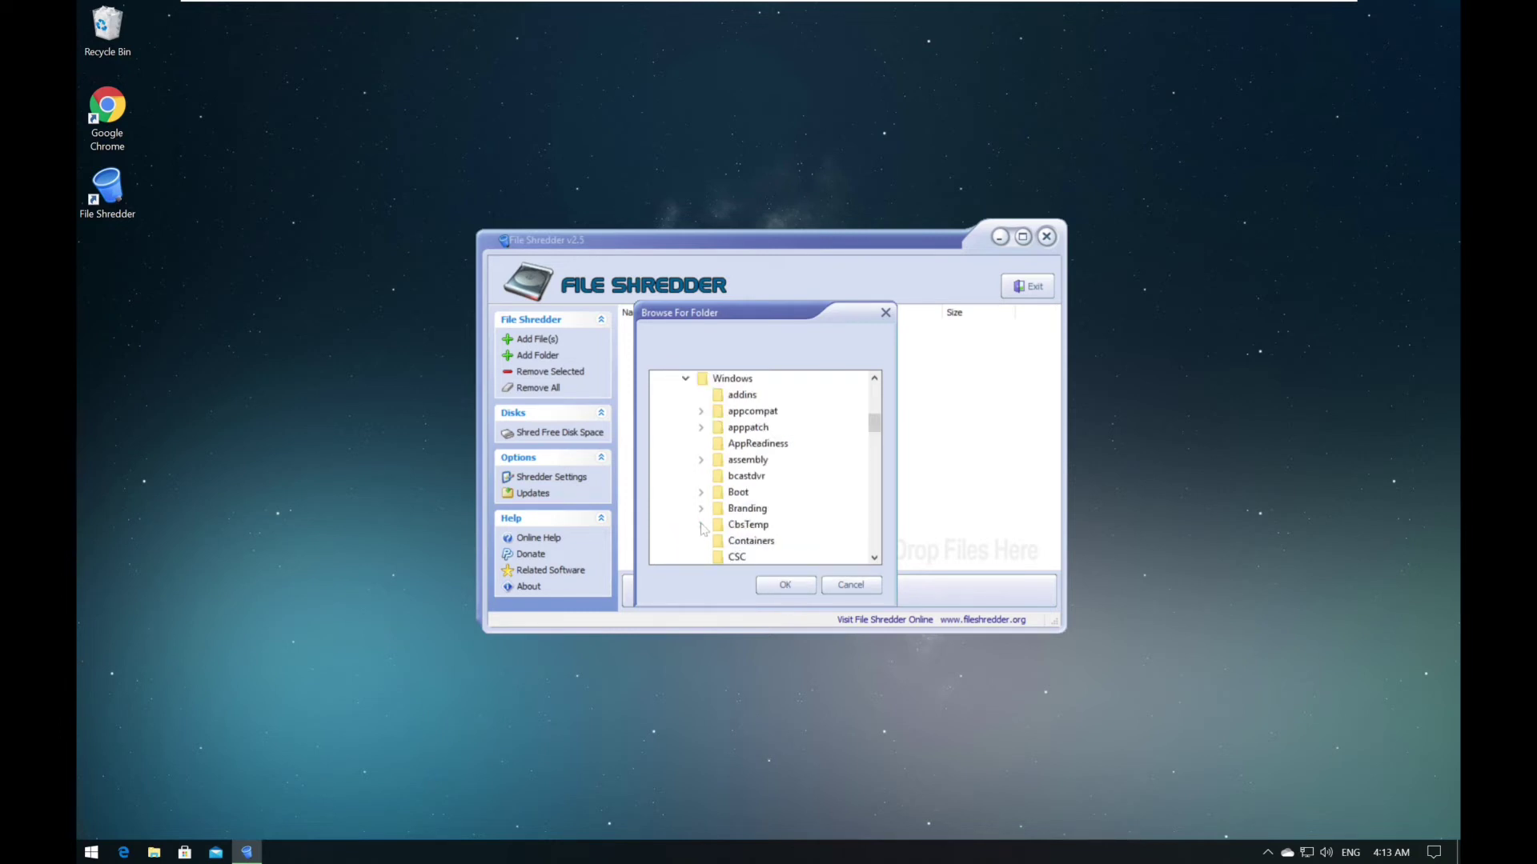
scroll(707, 519, "down", 2)
scroll(707, 518, "down", 6)
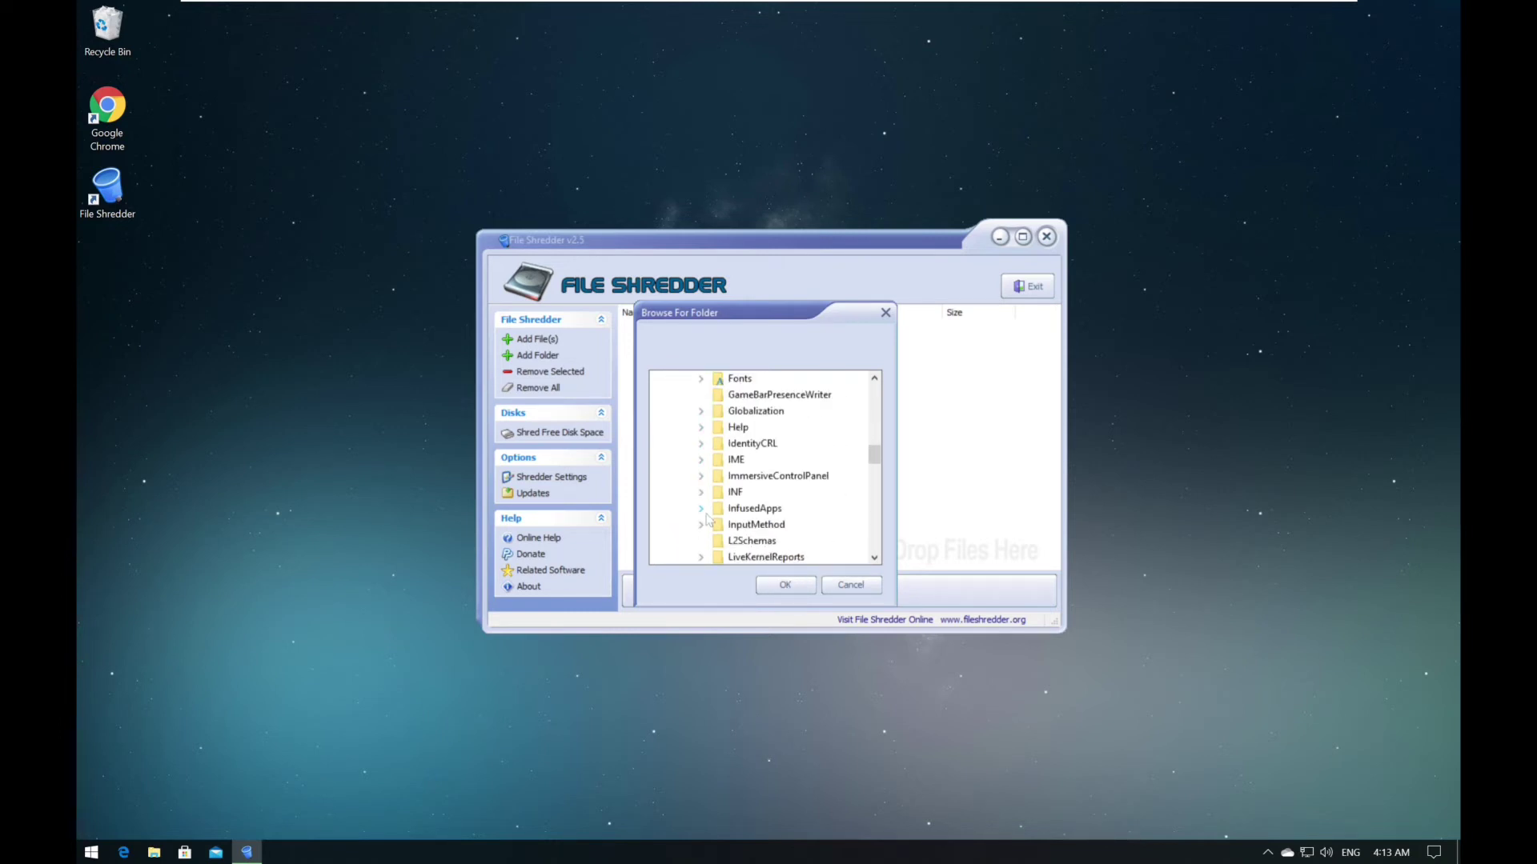
scroll(707, 518, "down", 2)
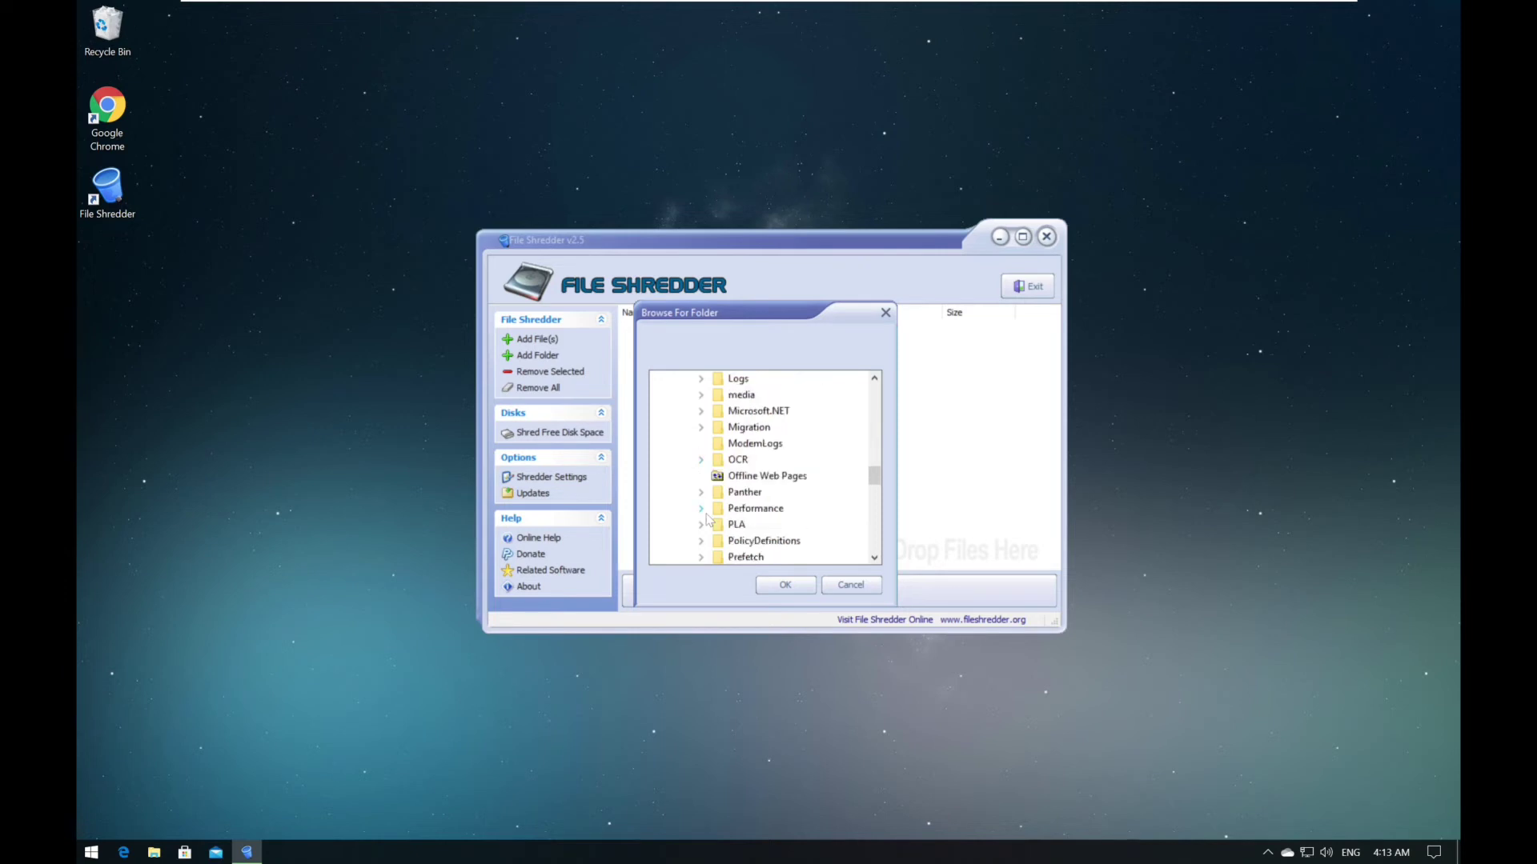
scroll(707, 519, "down", 5)
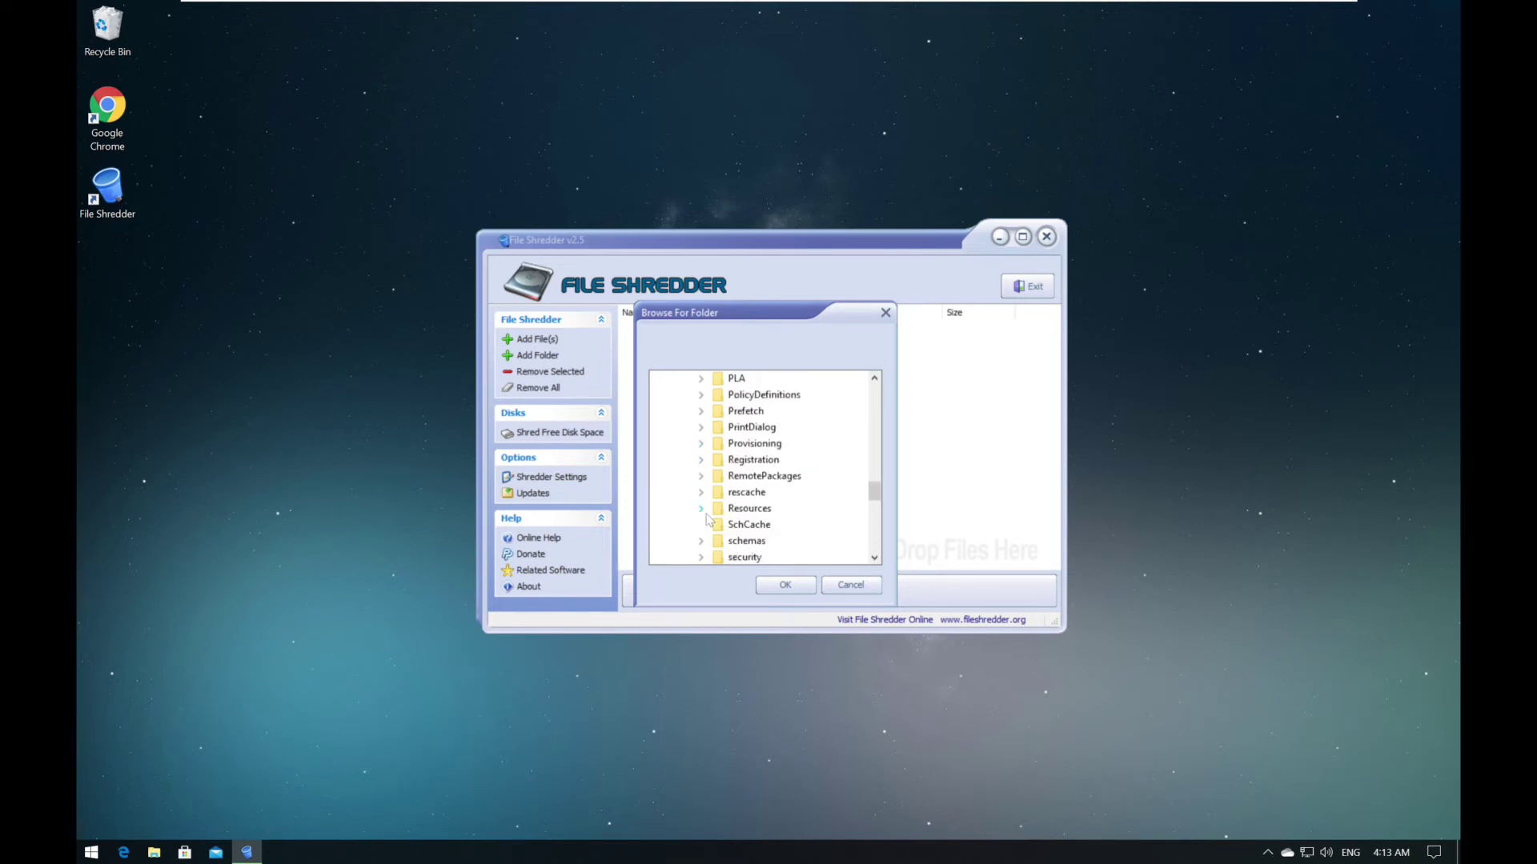
scroll(707, 518, "down", 2)
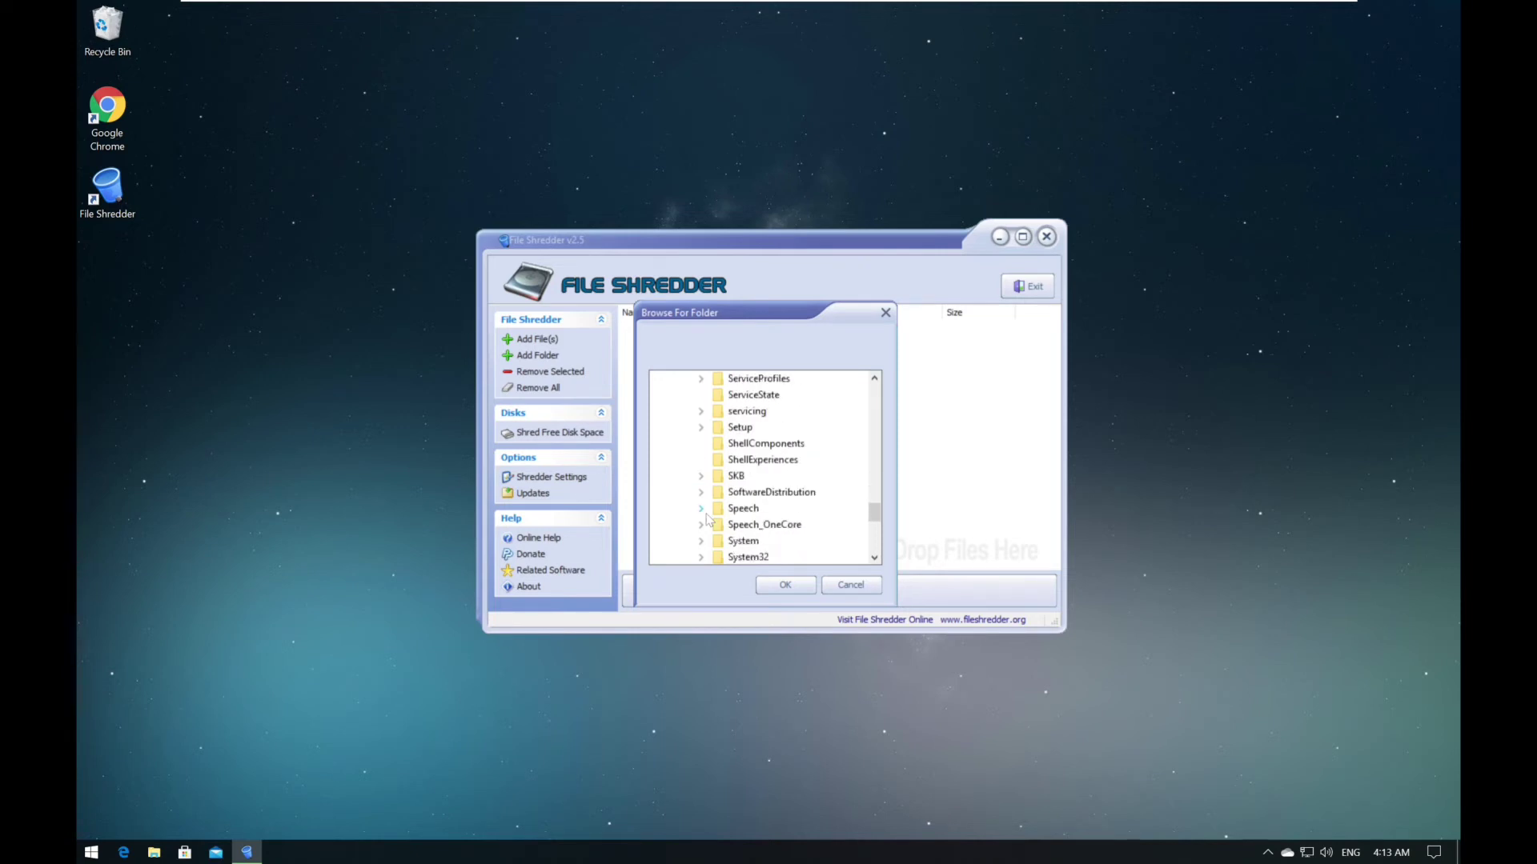
left_click(748, 541)
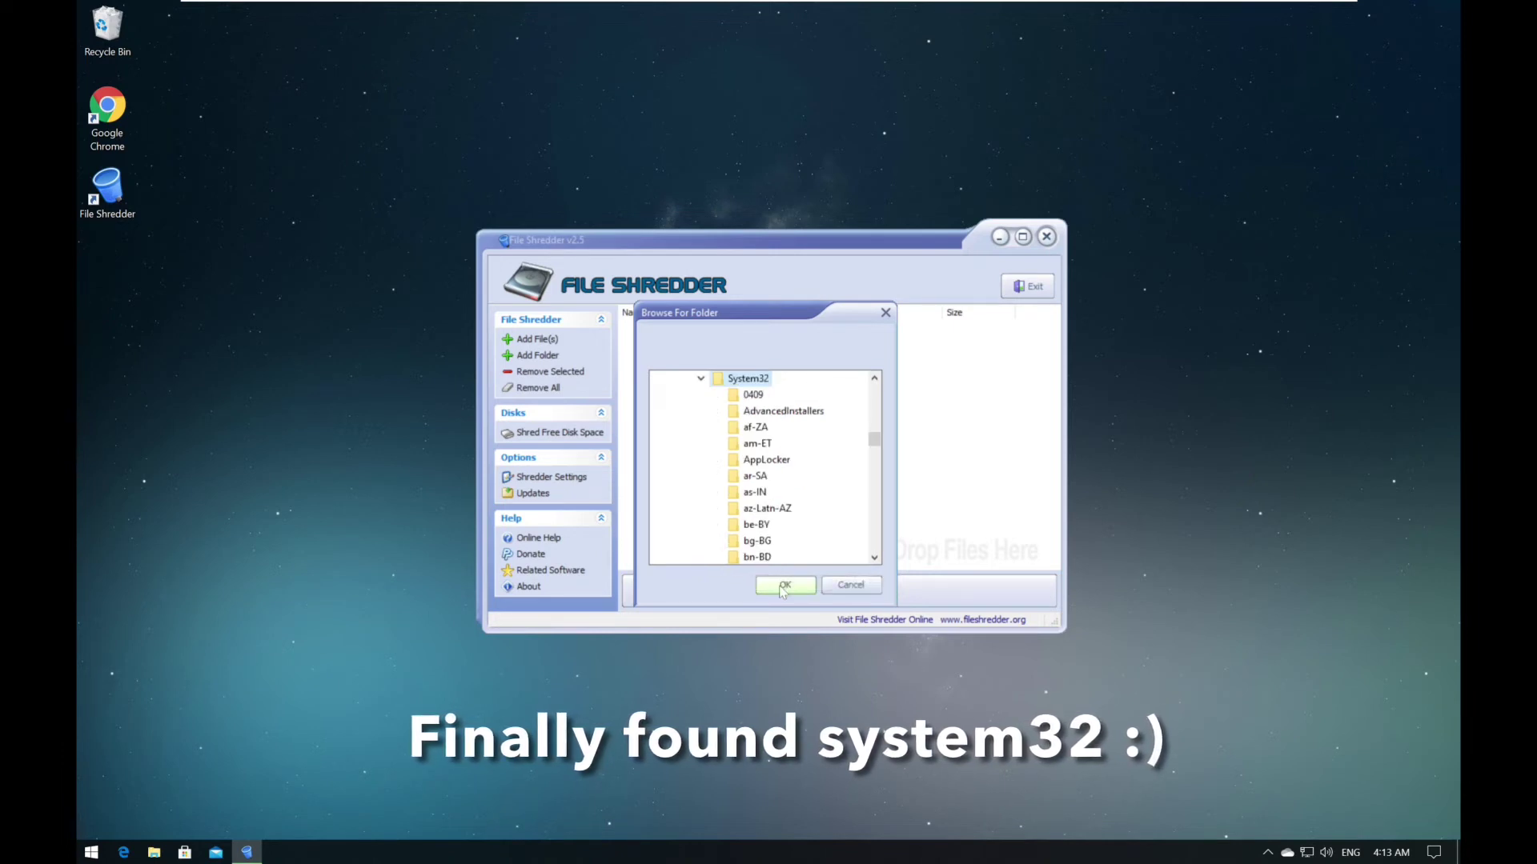
left_click(783, 589)
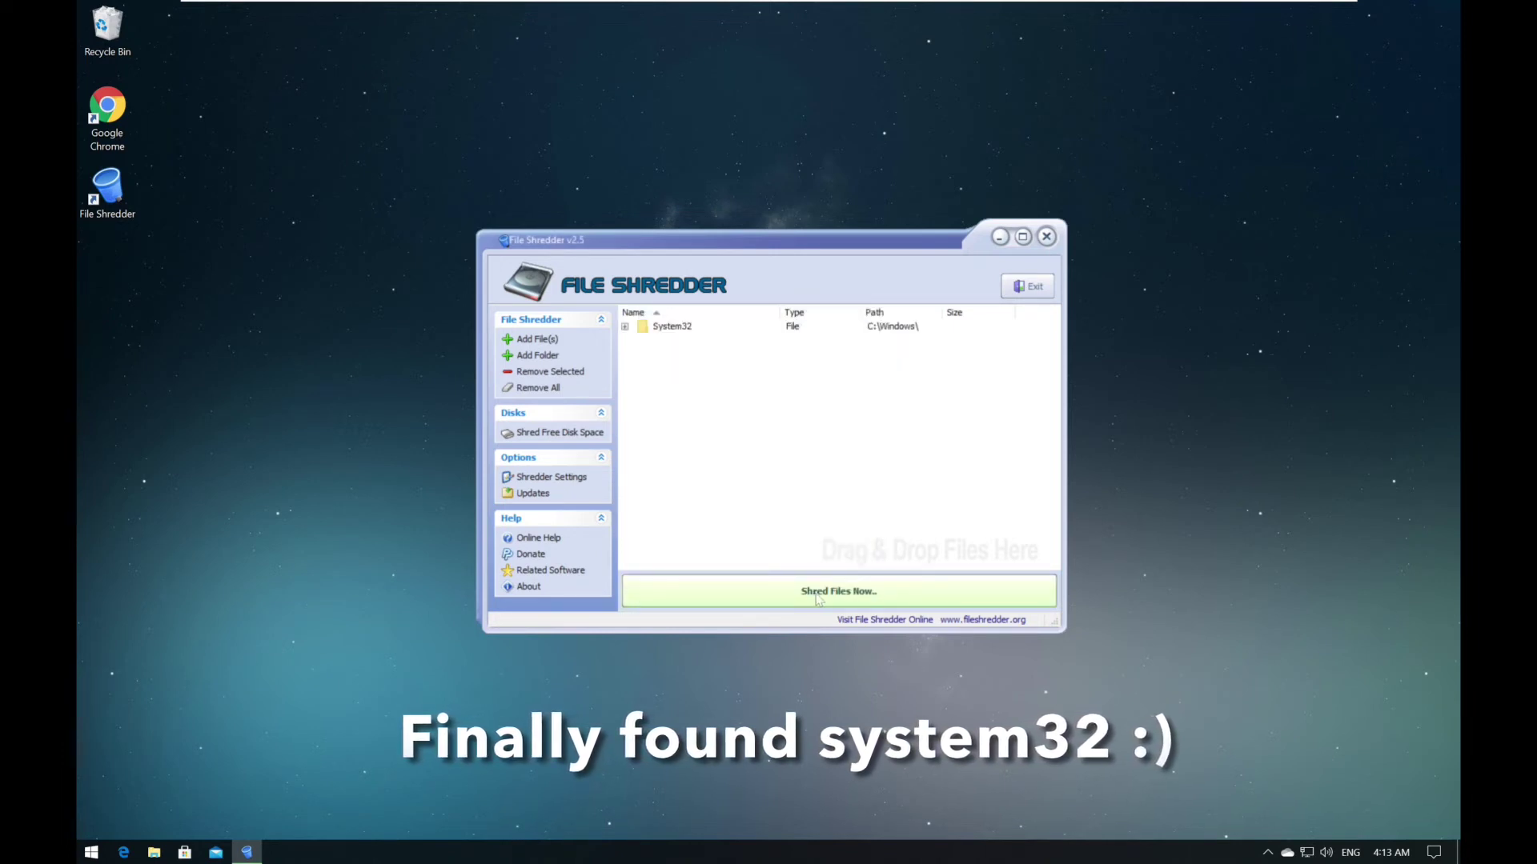
- Set the default secure algorithm to Simple One Pass, and shred the listed System32 folder, confirming the operation
left_click(820, 596)
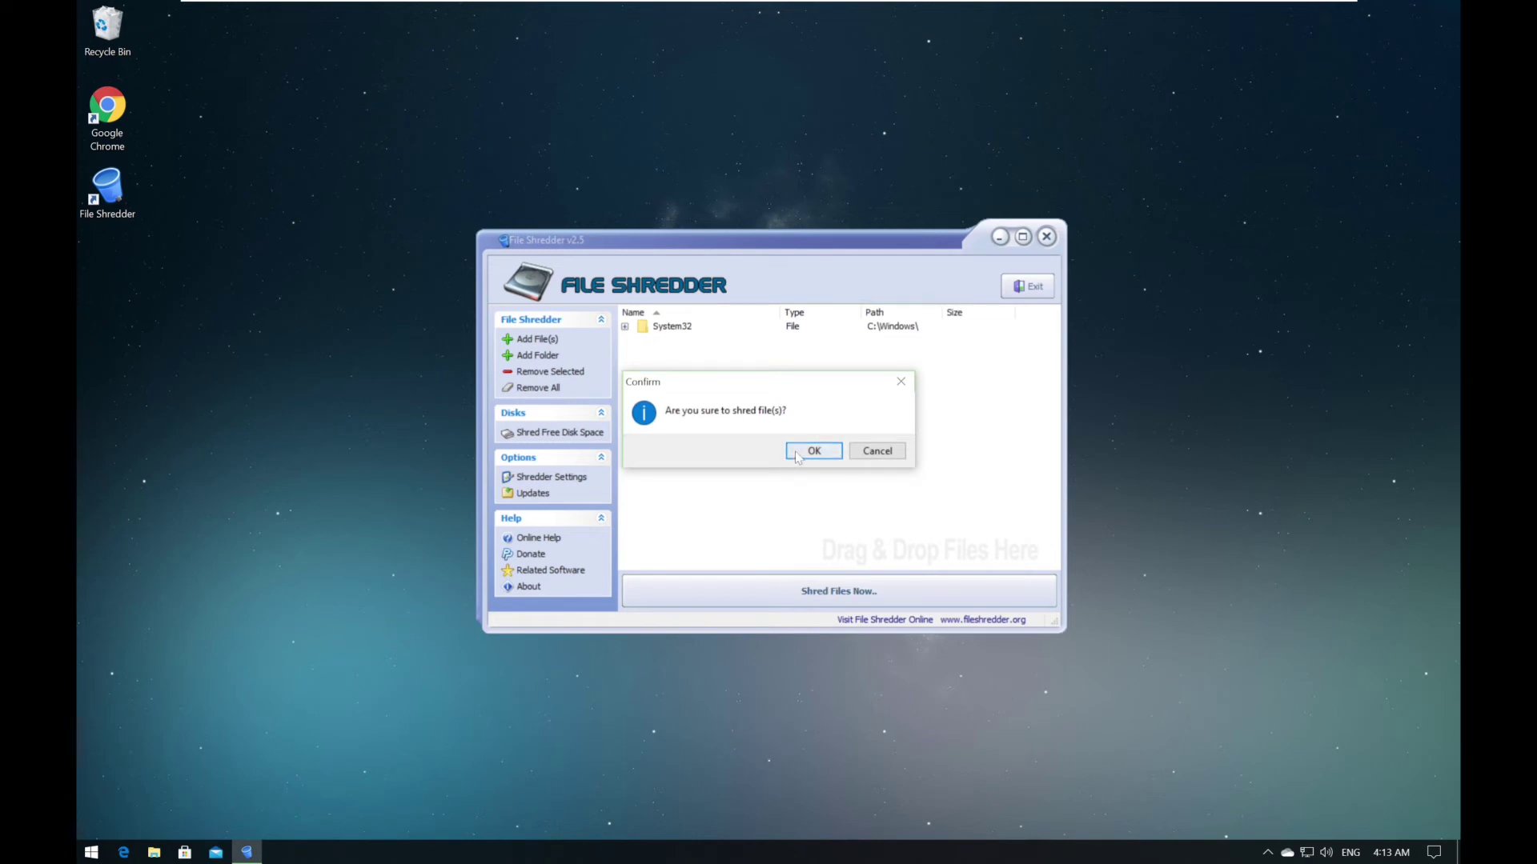
left_click(877, 451)
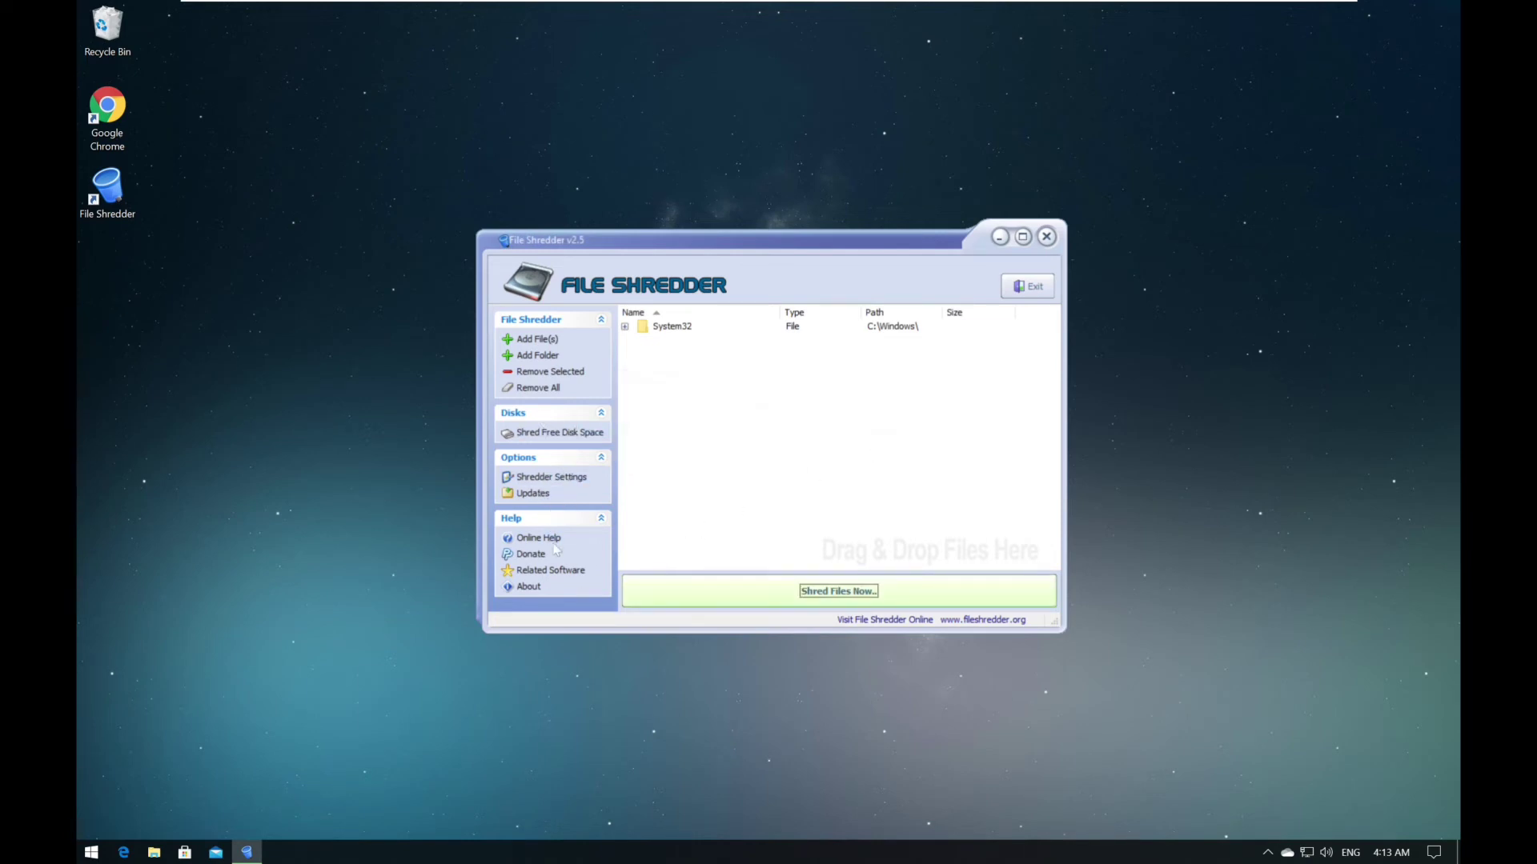
left_click(551, 477)
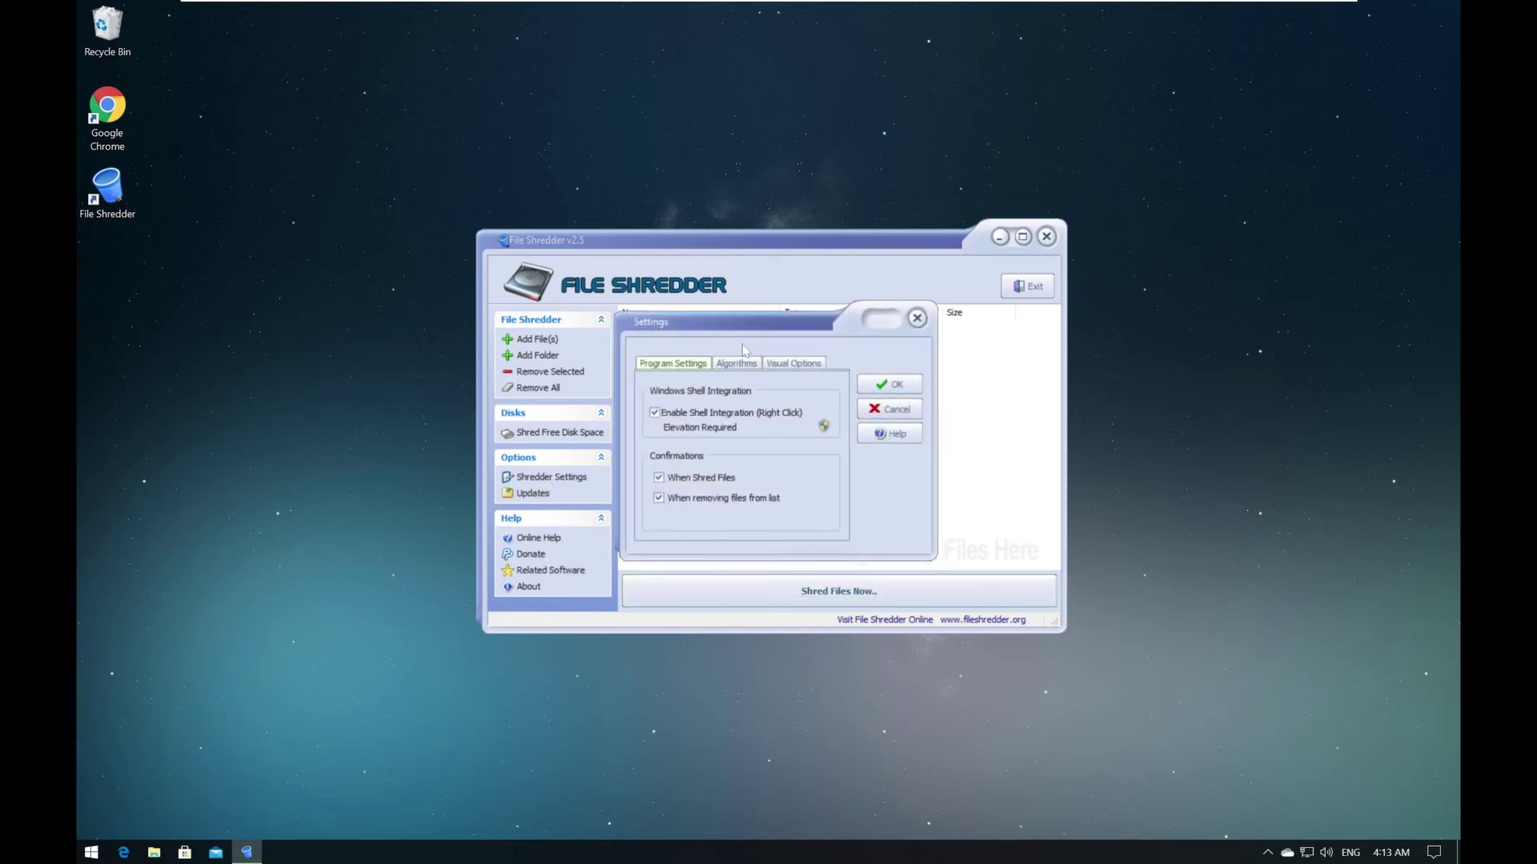
left_click(738, 364)
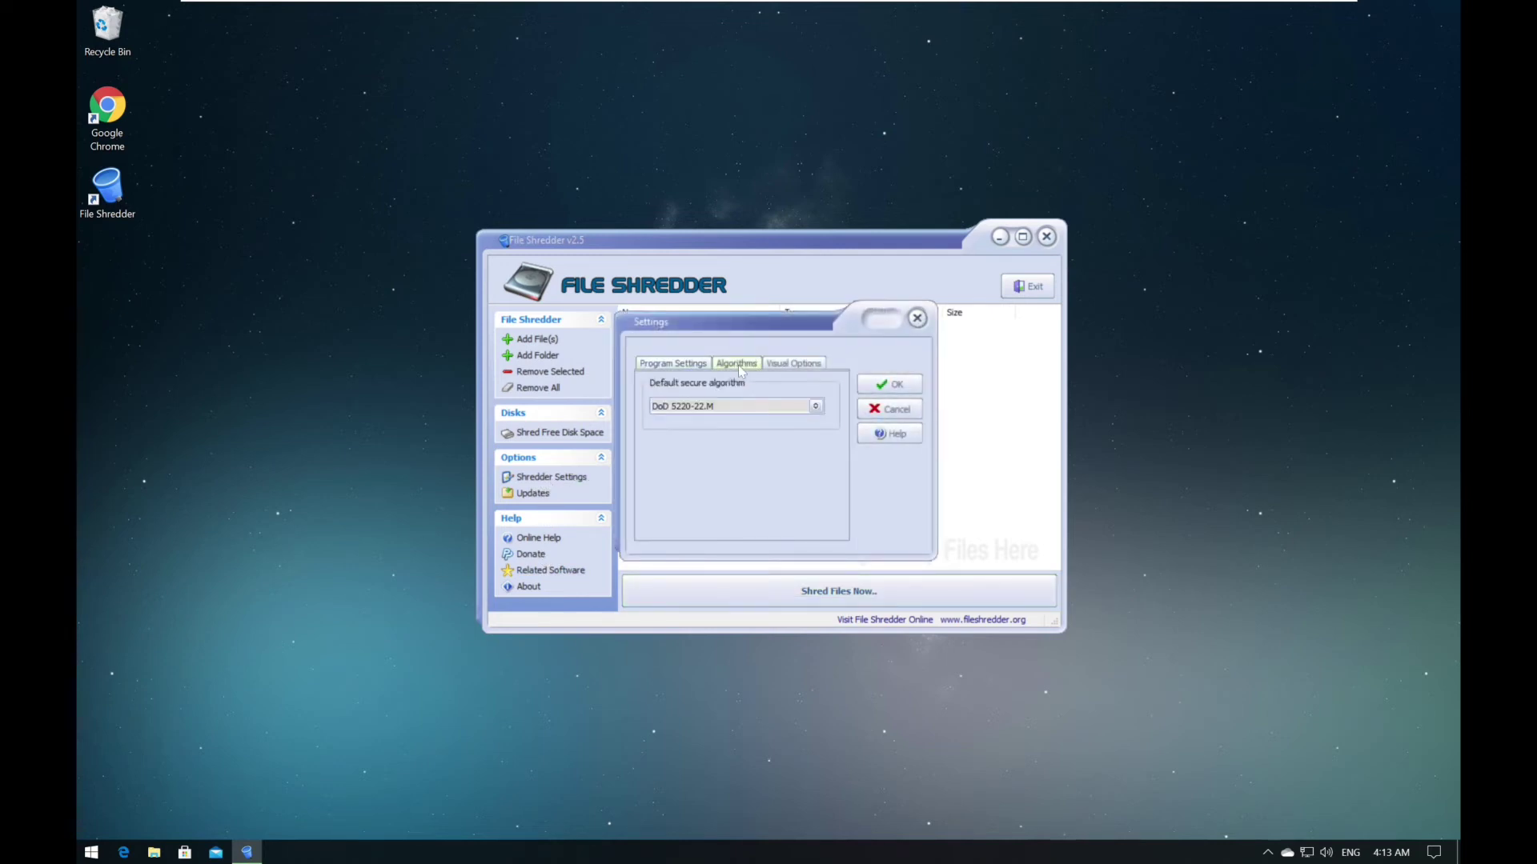
left_click(816, 408)
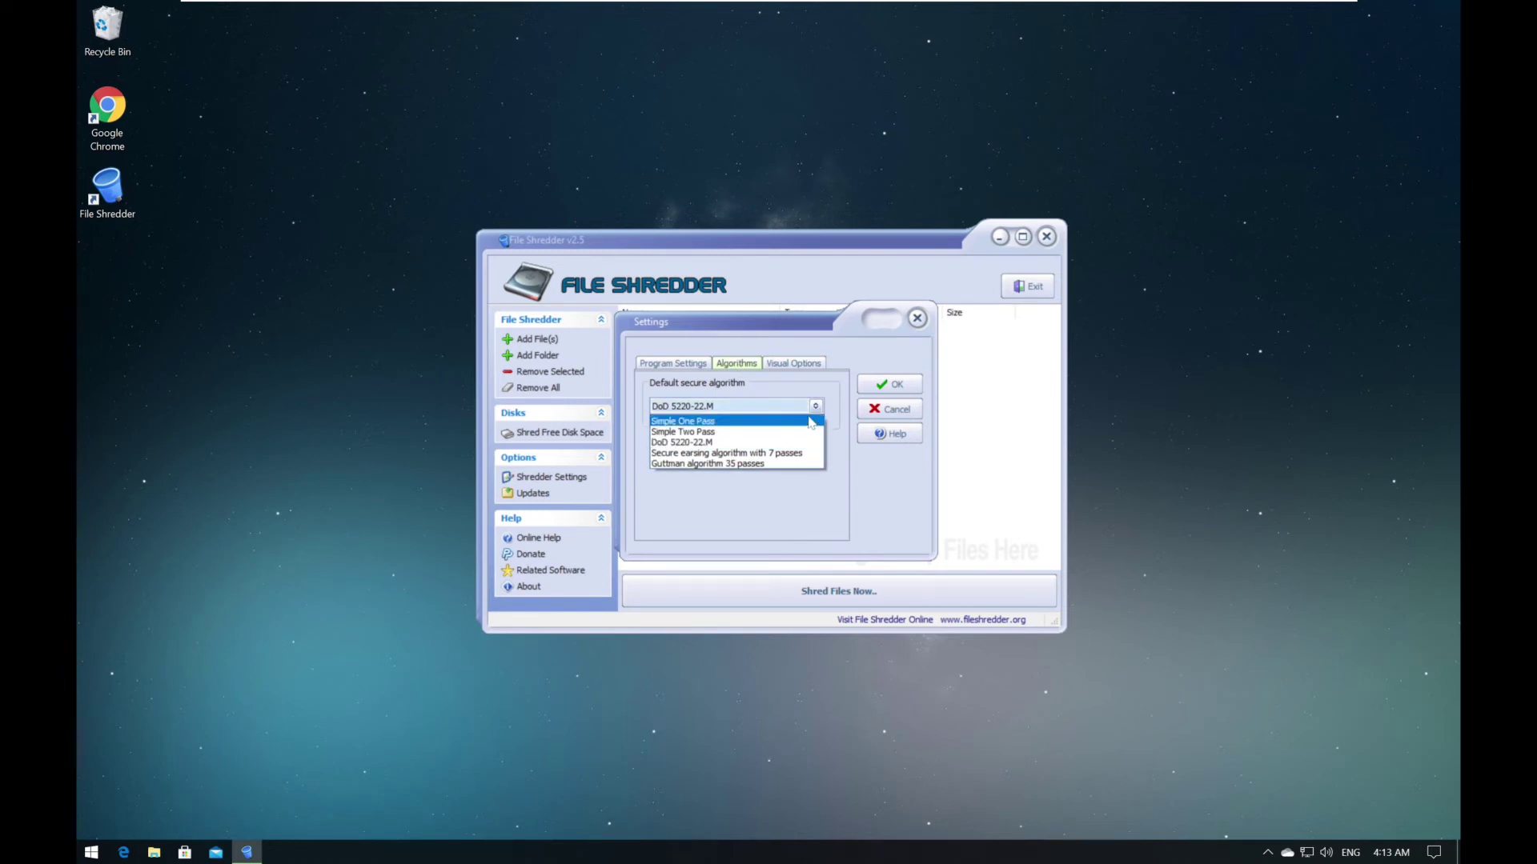
left_click(805, 423)
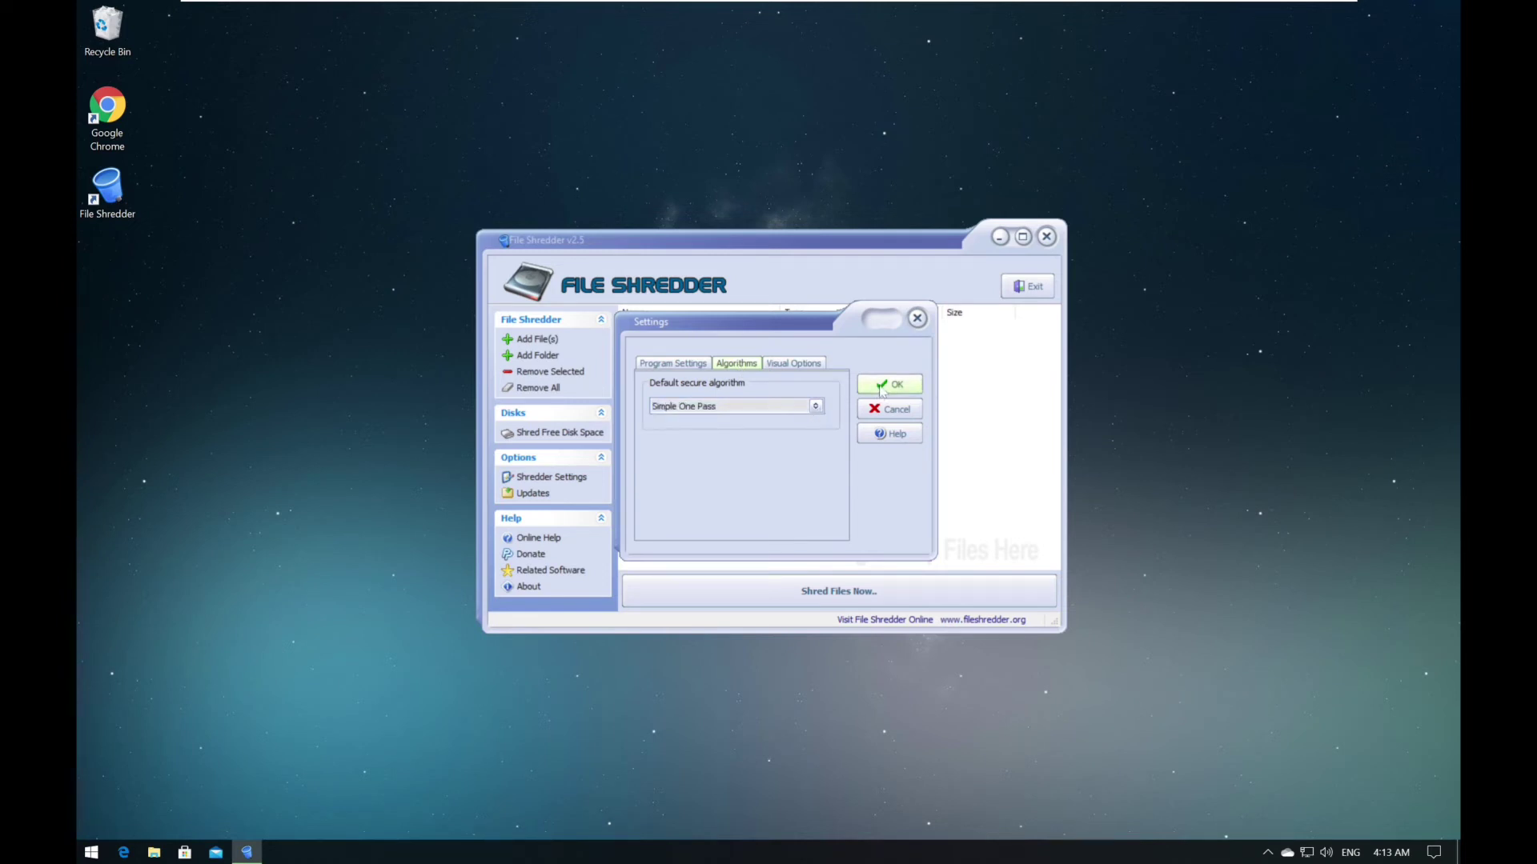
left_click(876, 387)
left_click(795, 581)
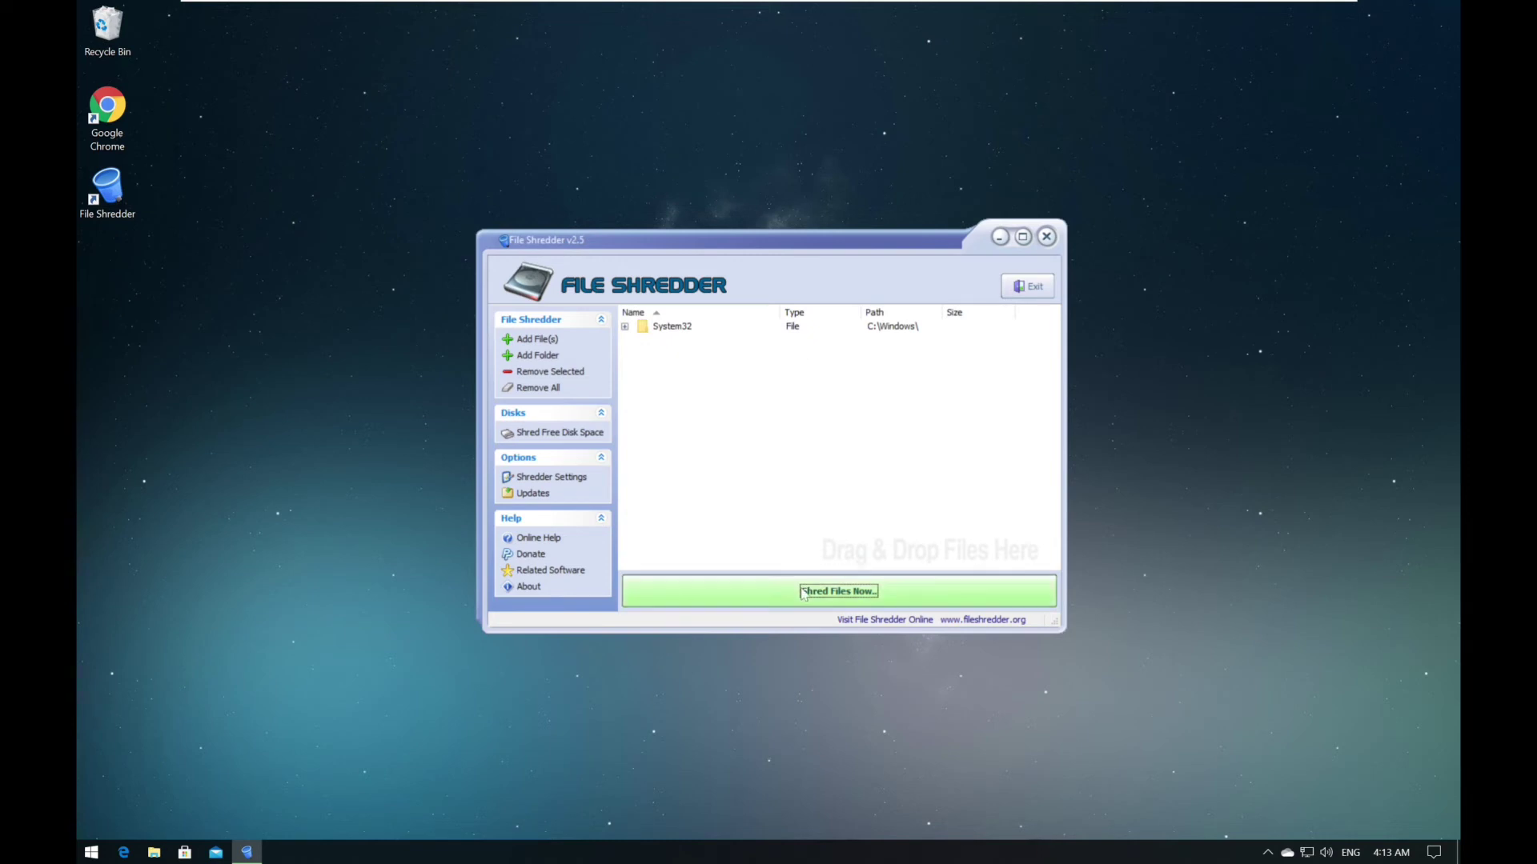
left_click(812, 453)
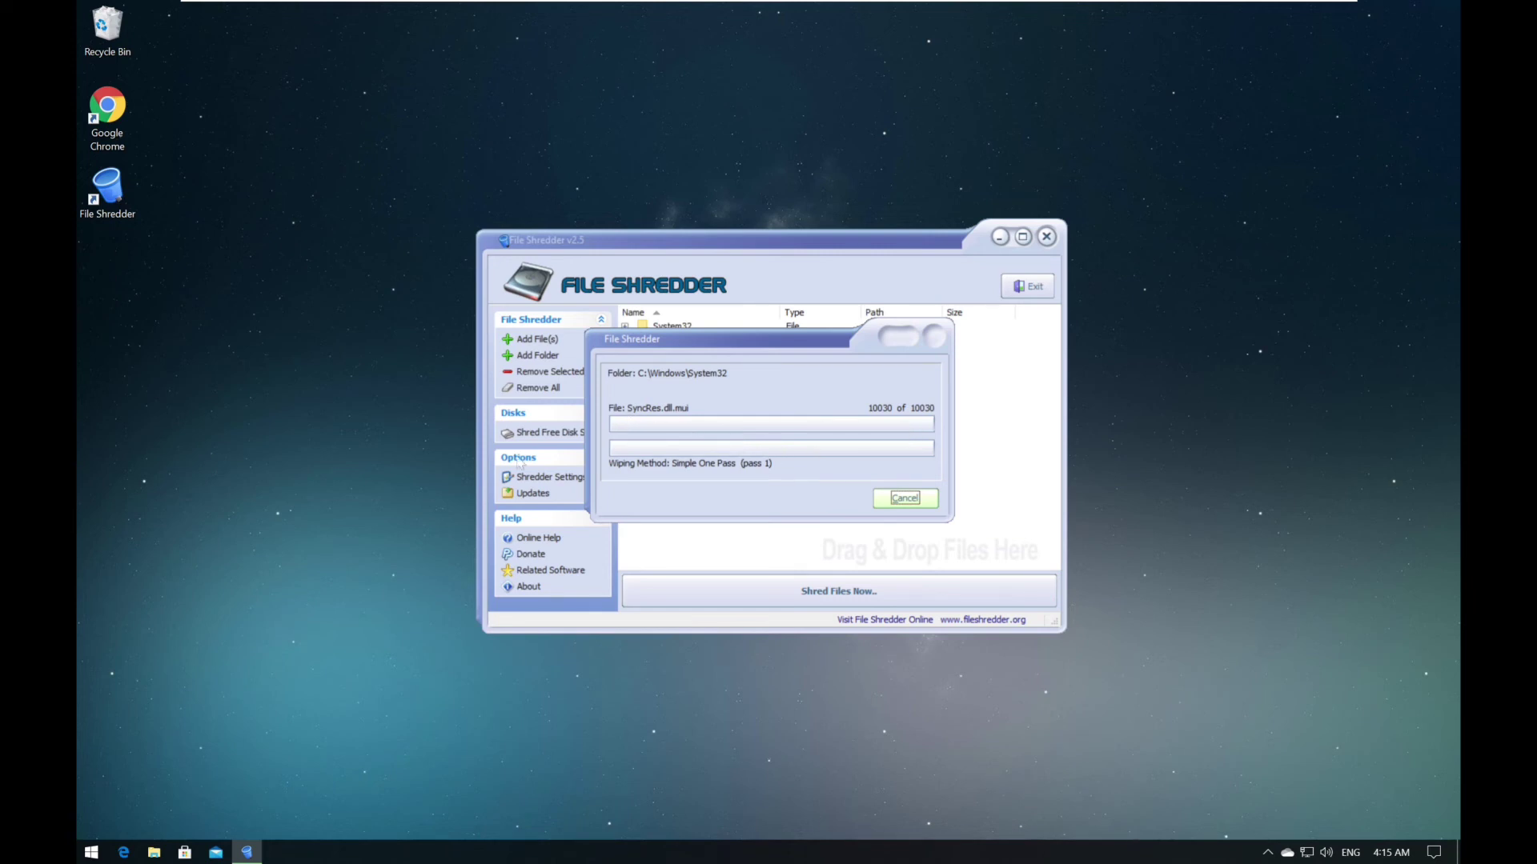
left_click(88, 856)
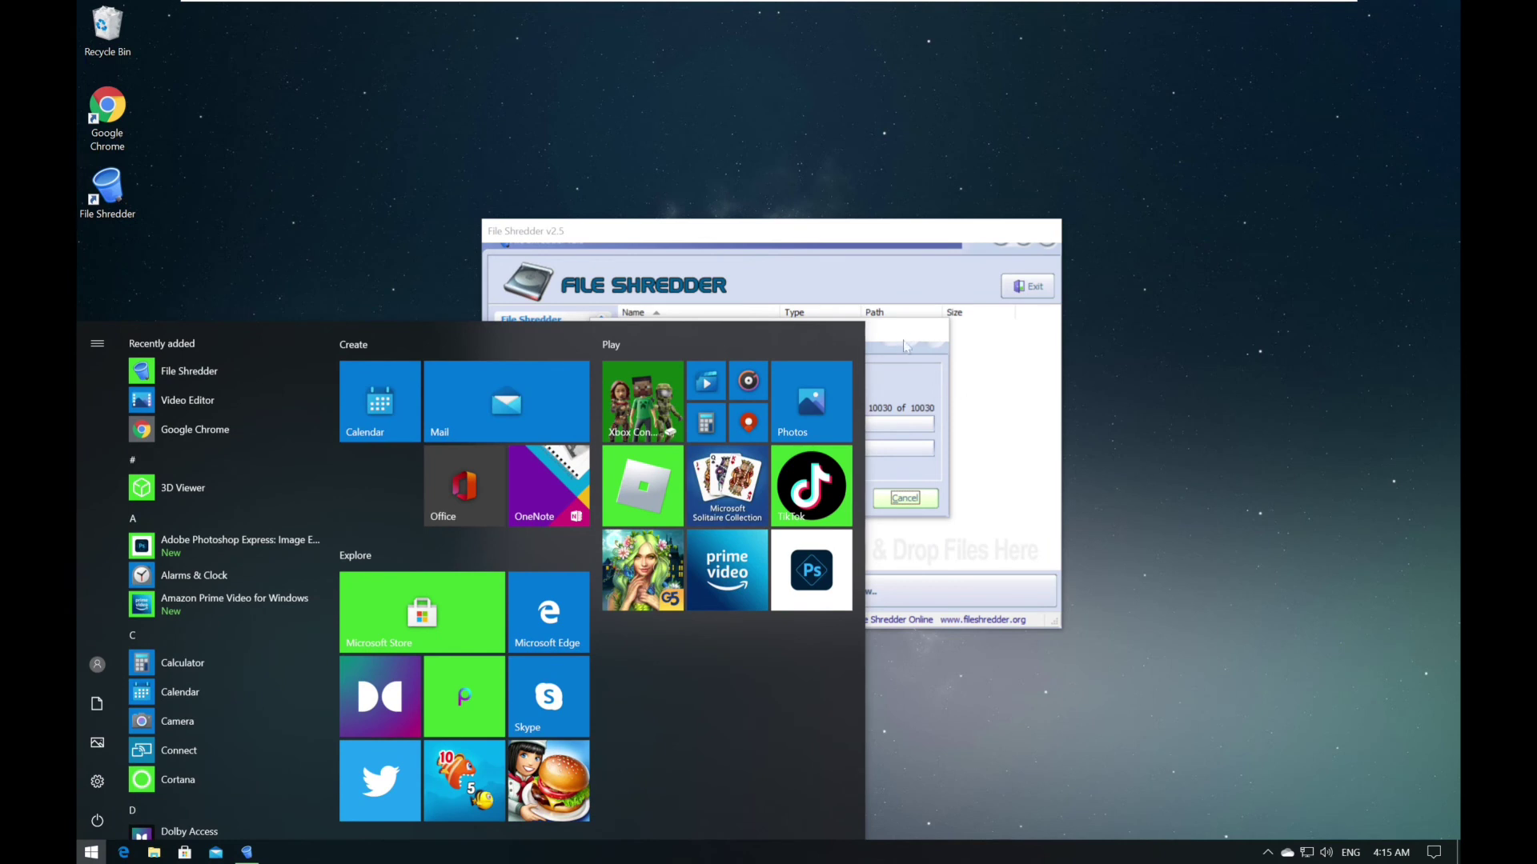
left_click(896, 334)
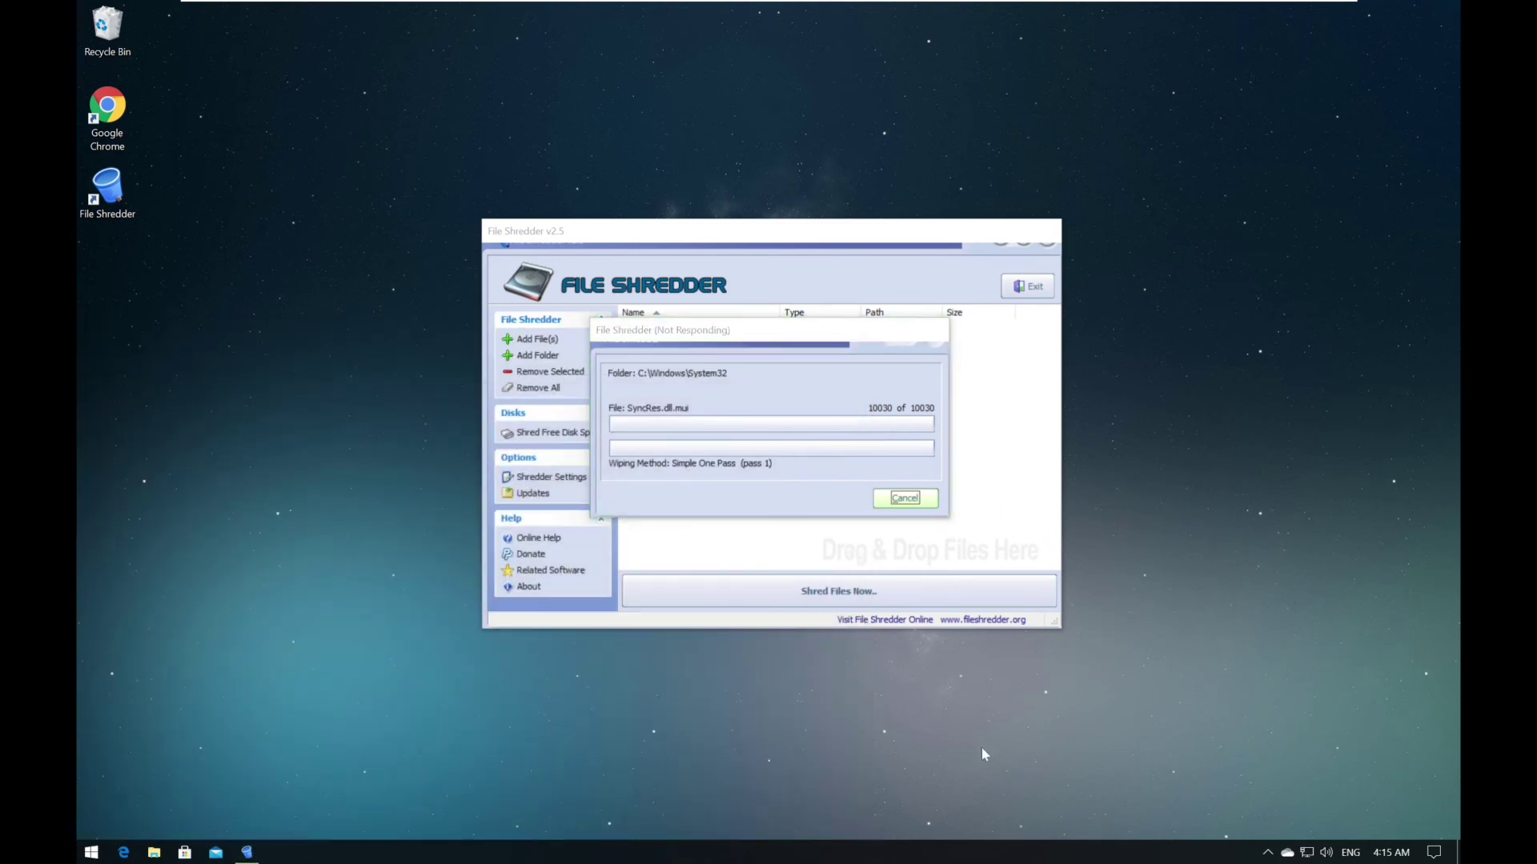
left_click(892, 755)
scroll(892, 755, "down", 3, "ctrl")
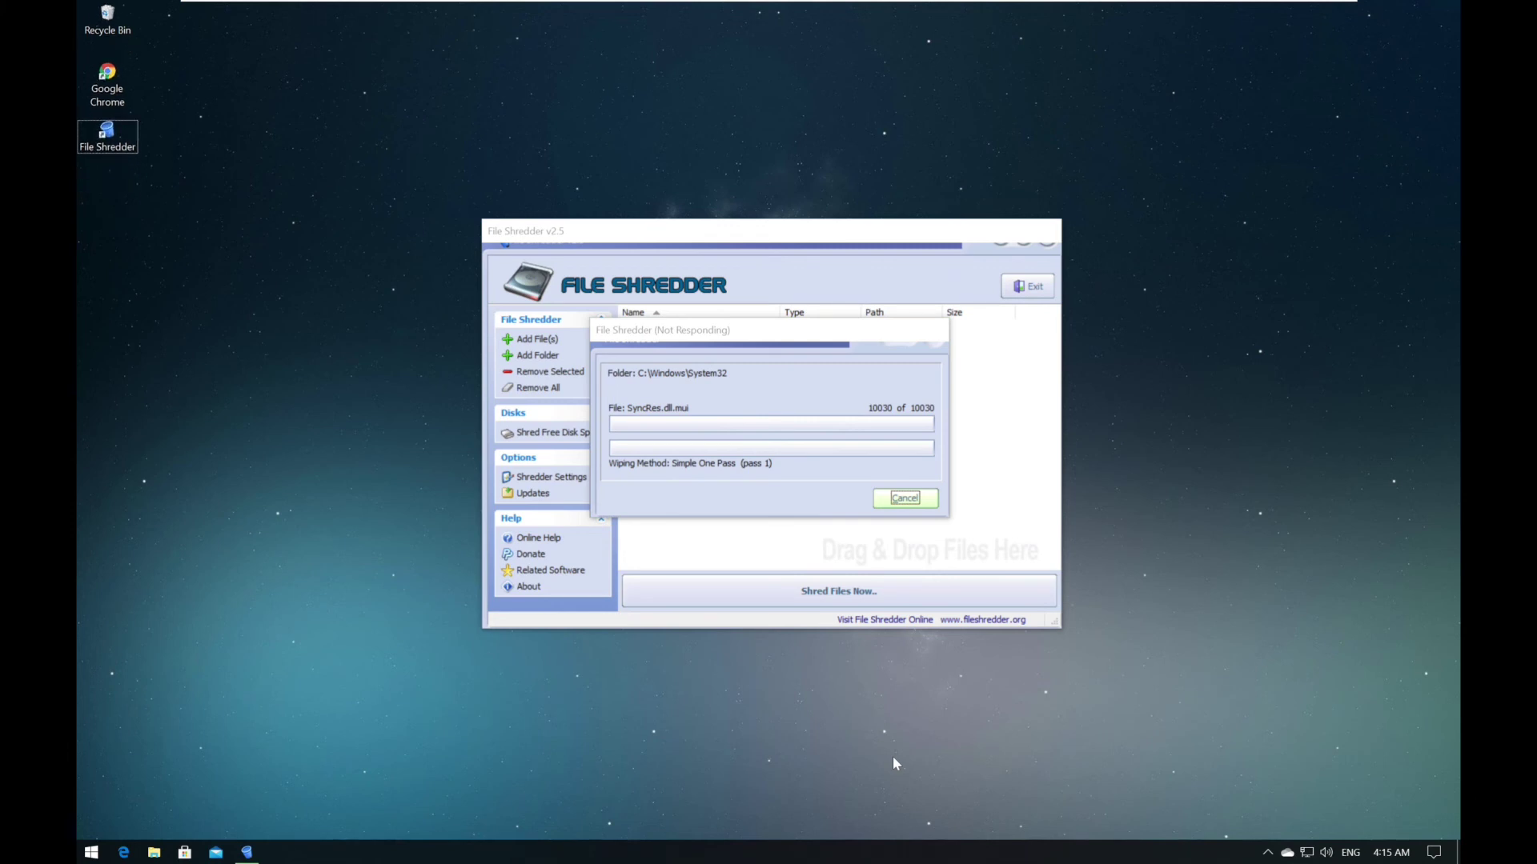
scroll(871, 762, "up", 4, "ctrl")
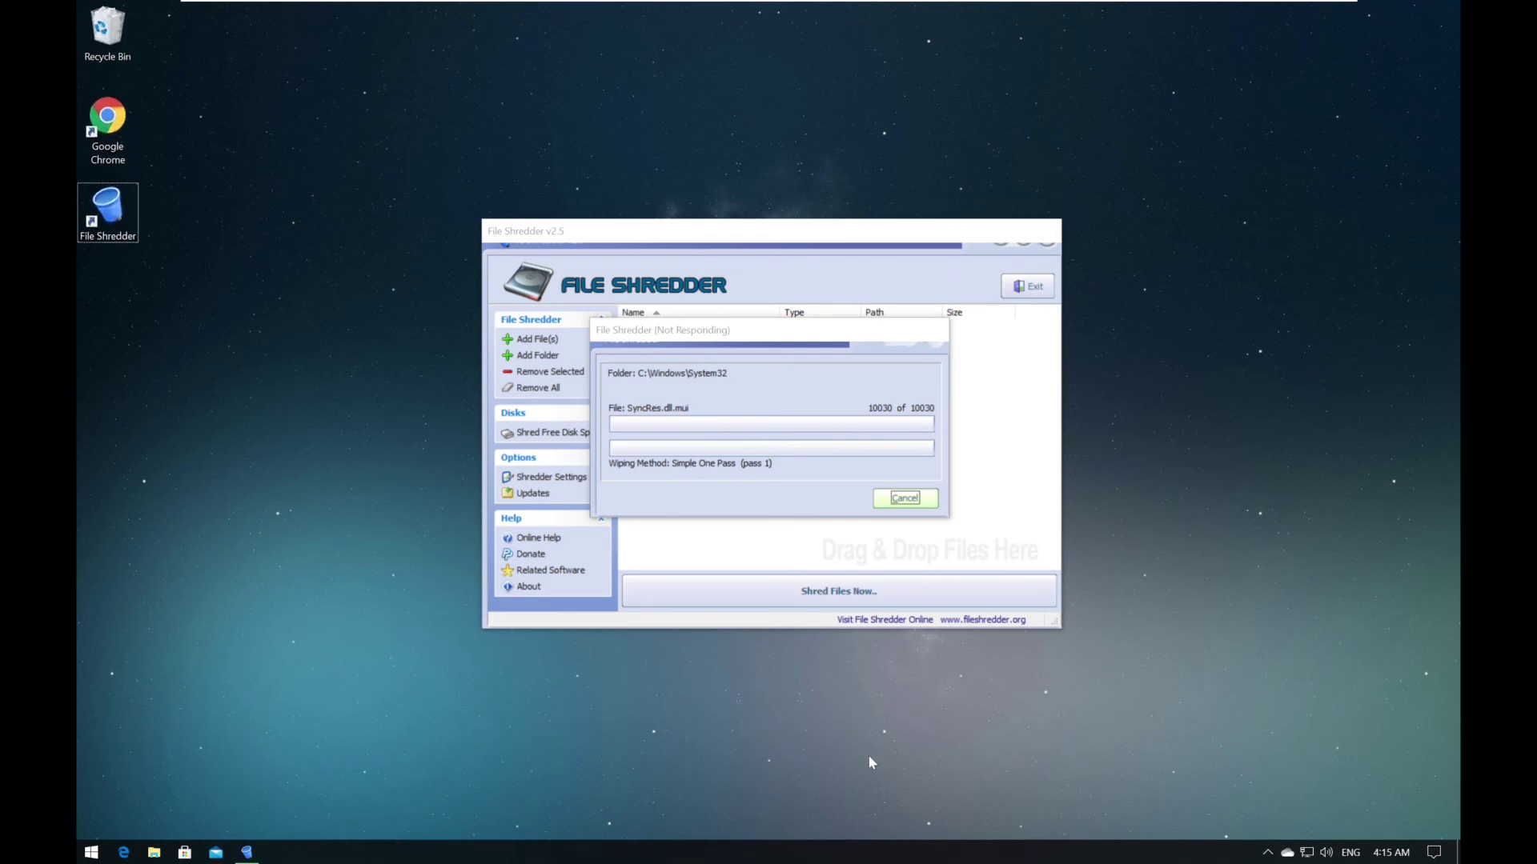
left_click_drag(282, 572, 525, 742)
left_click_drag(652, 746, 653, 747)
left_click(154, 853)
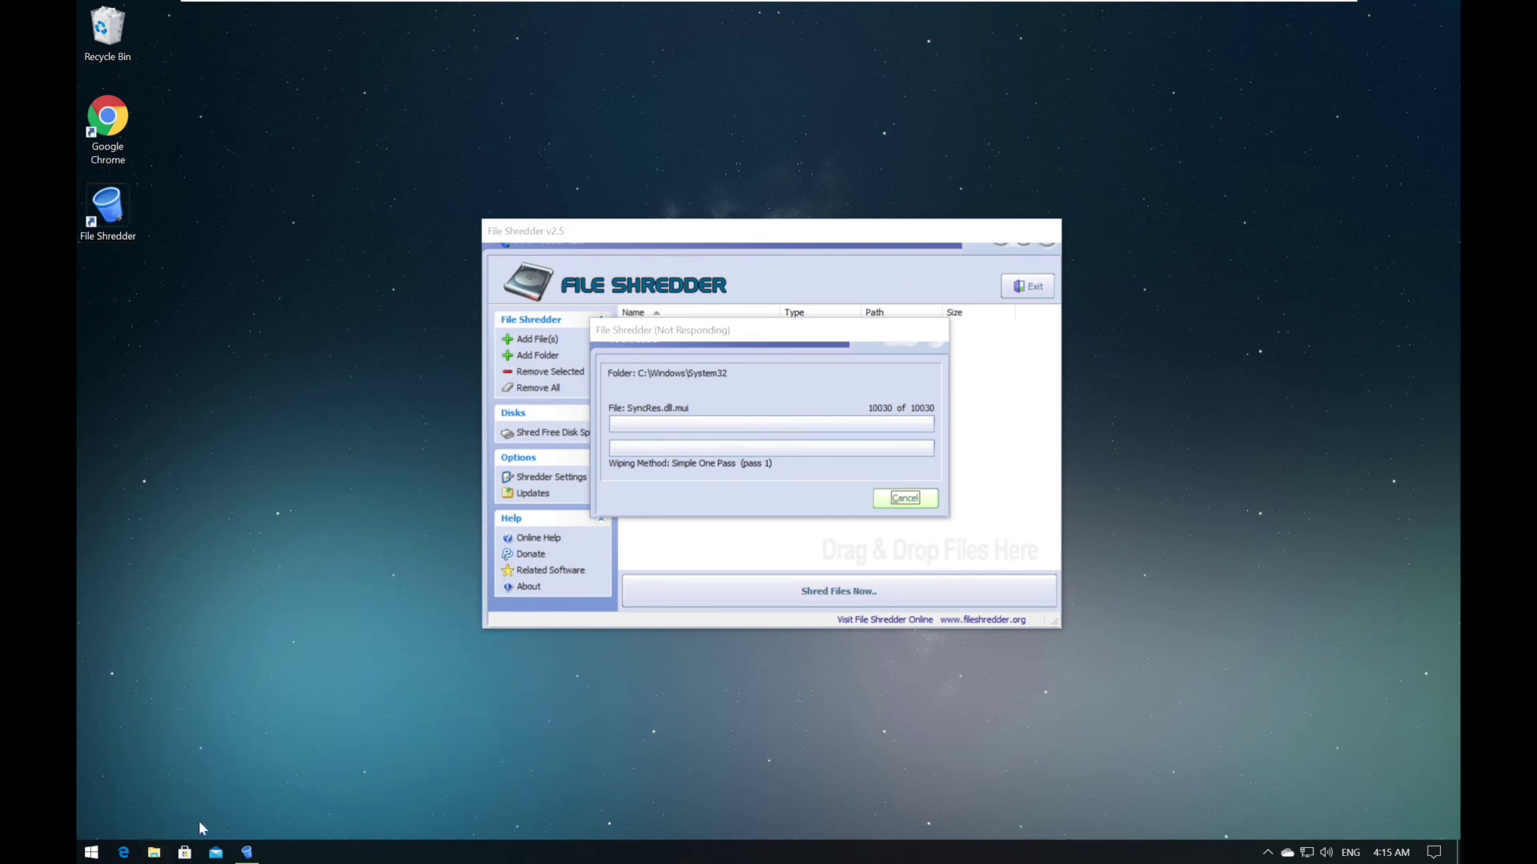
left_click(88, 853)
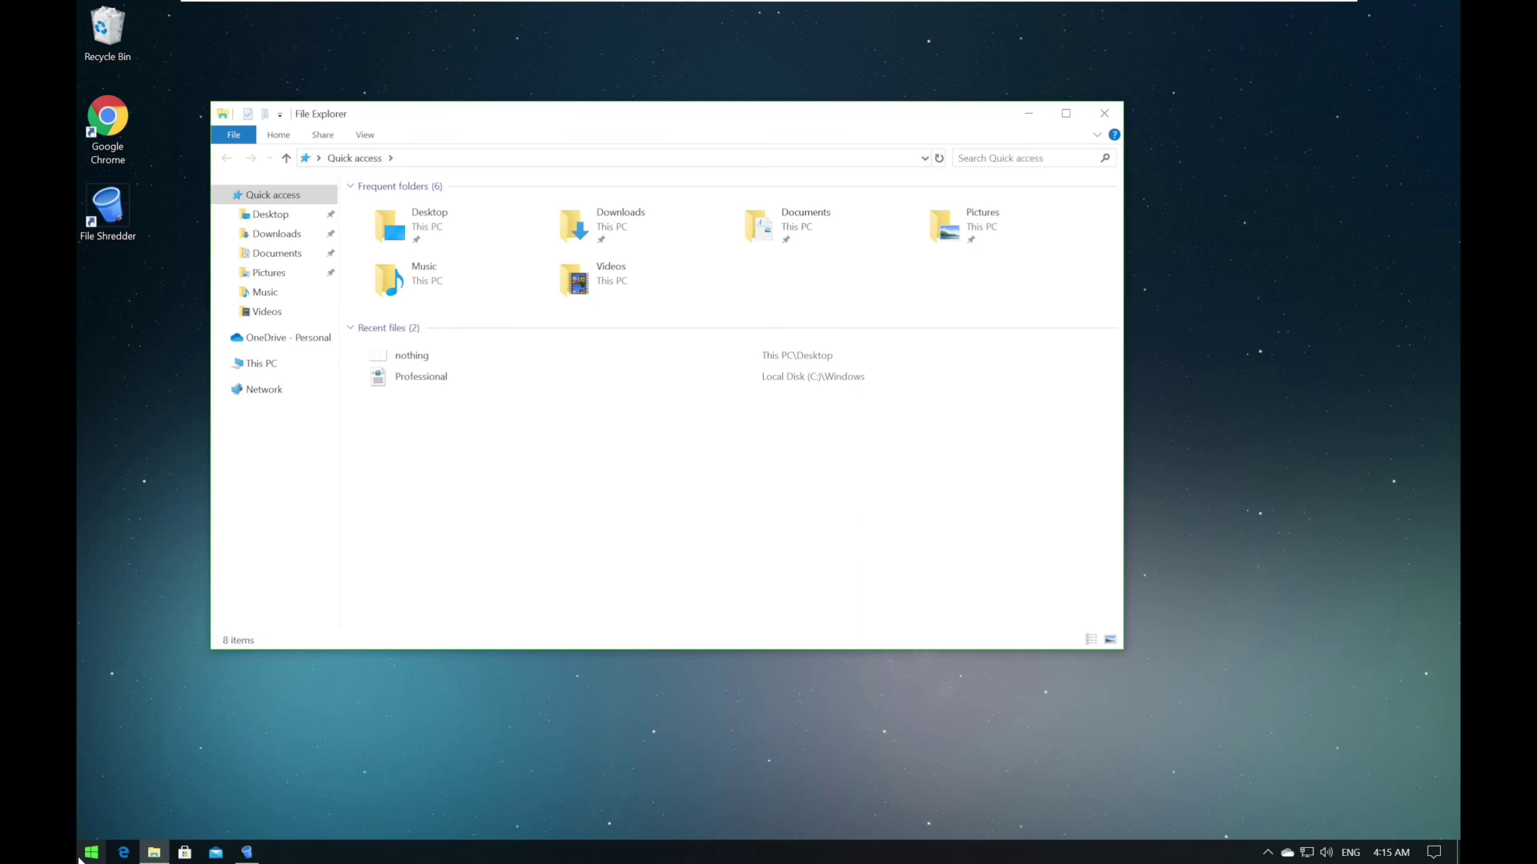
- Acknowledge the shredding warning, and close the File Shredder and File Explorer windows
left_click(247, 852)
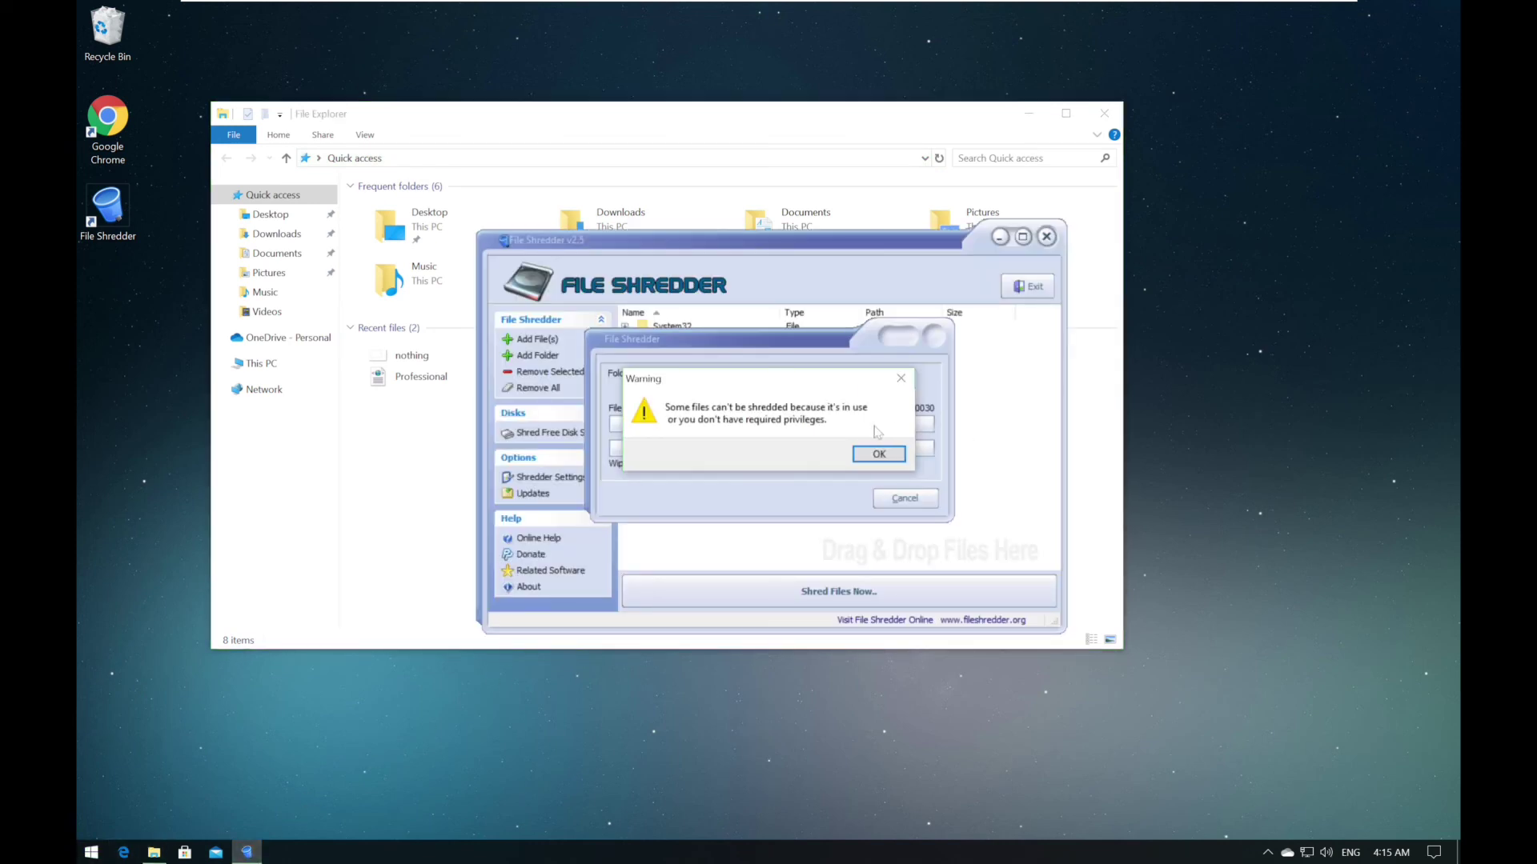
left_click(880, 454)
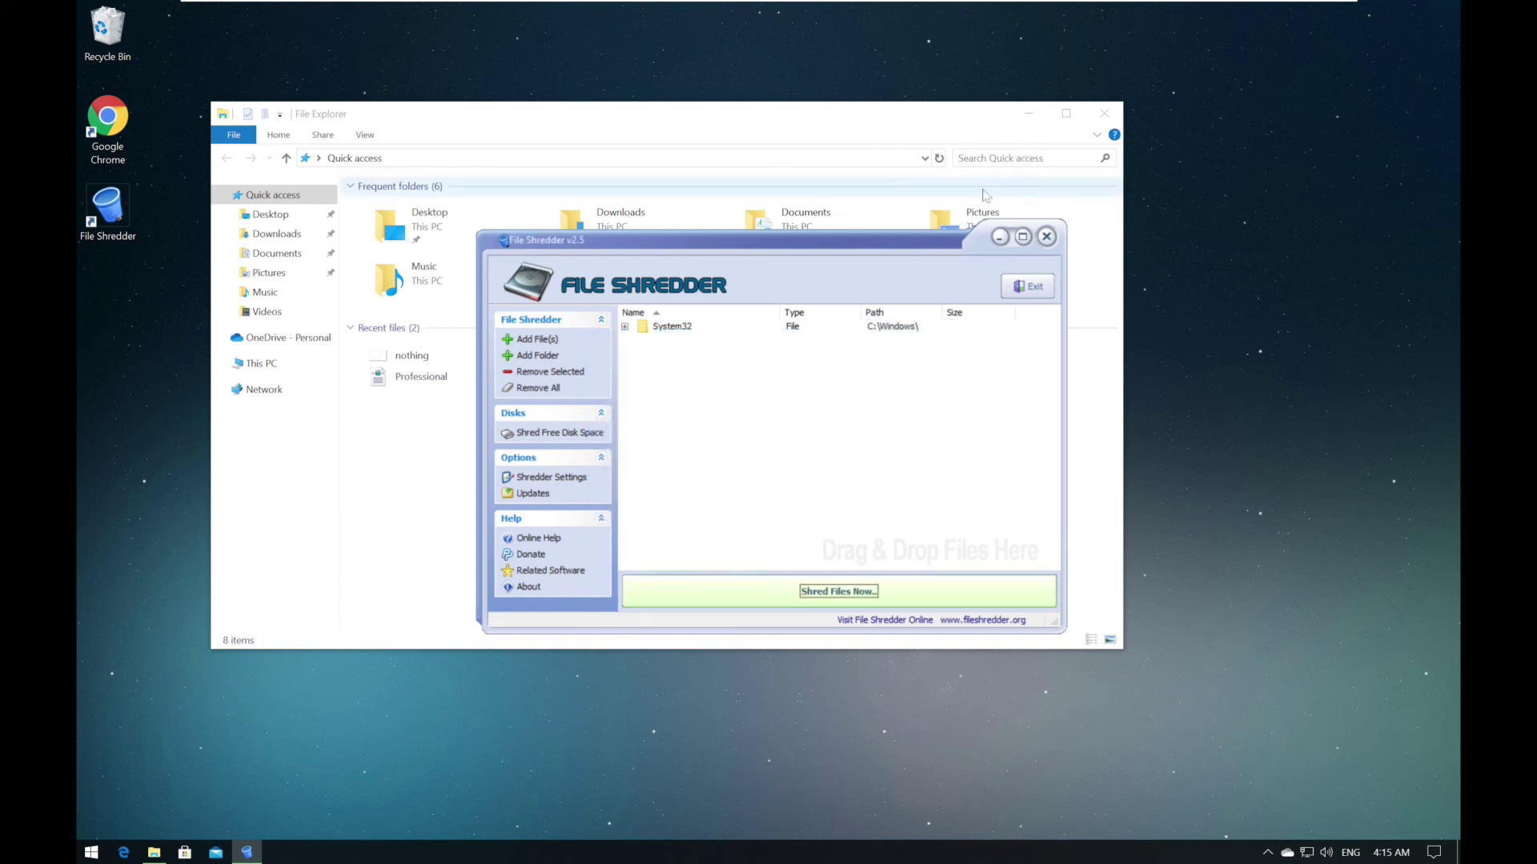
left_click(1047, 237)
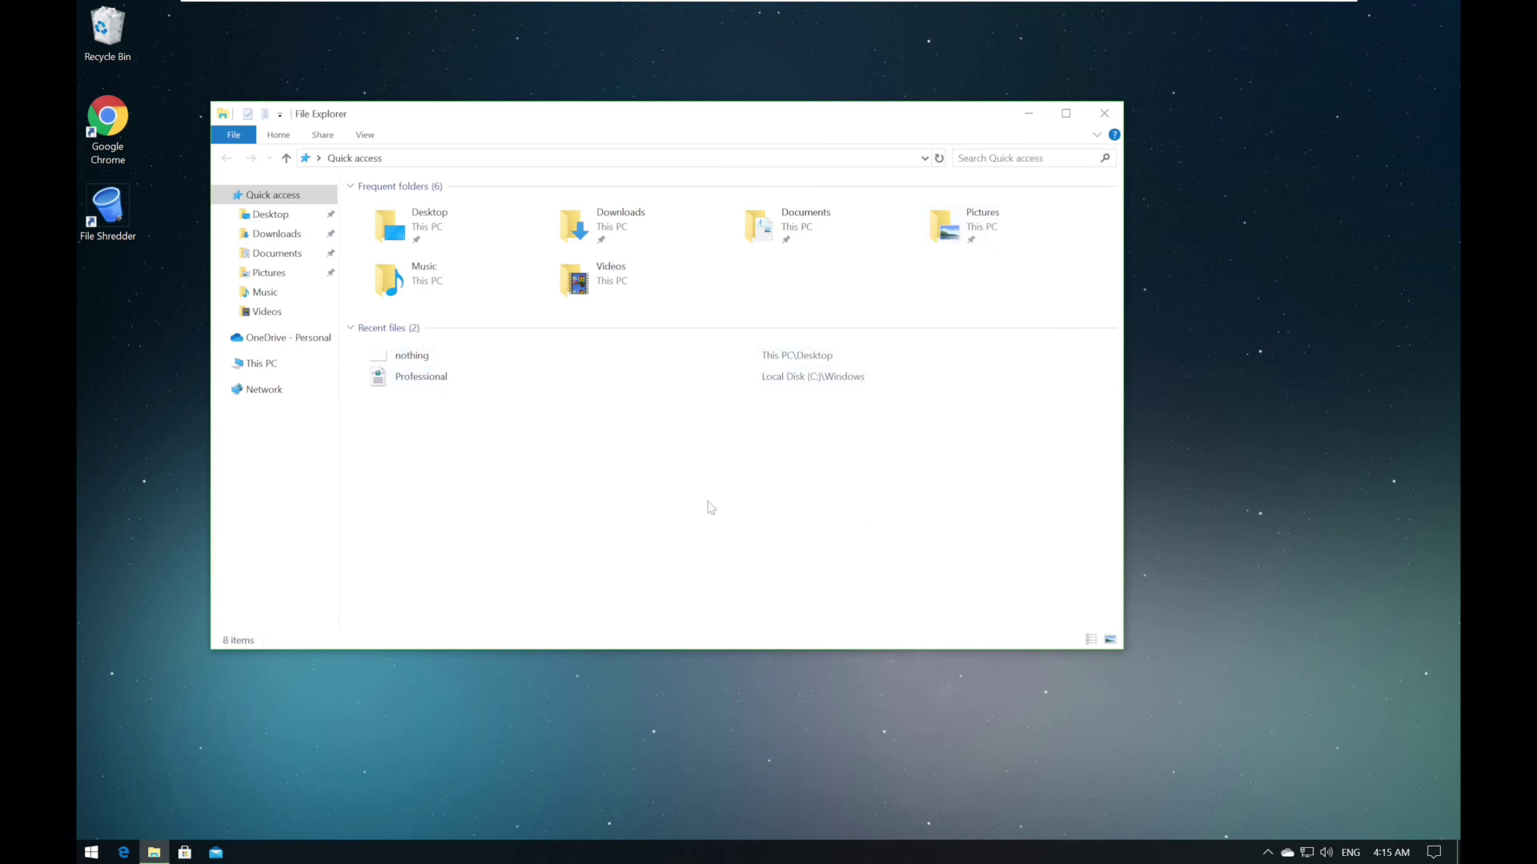
left_click(1104, 113)
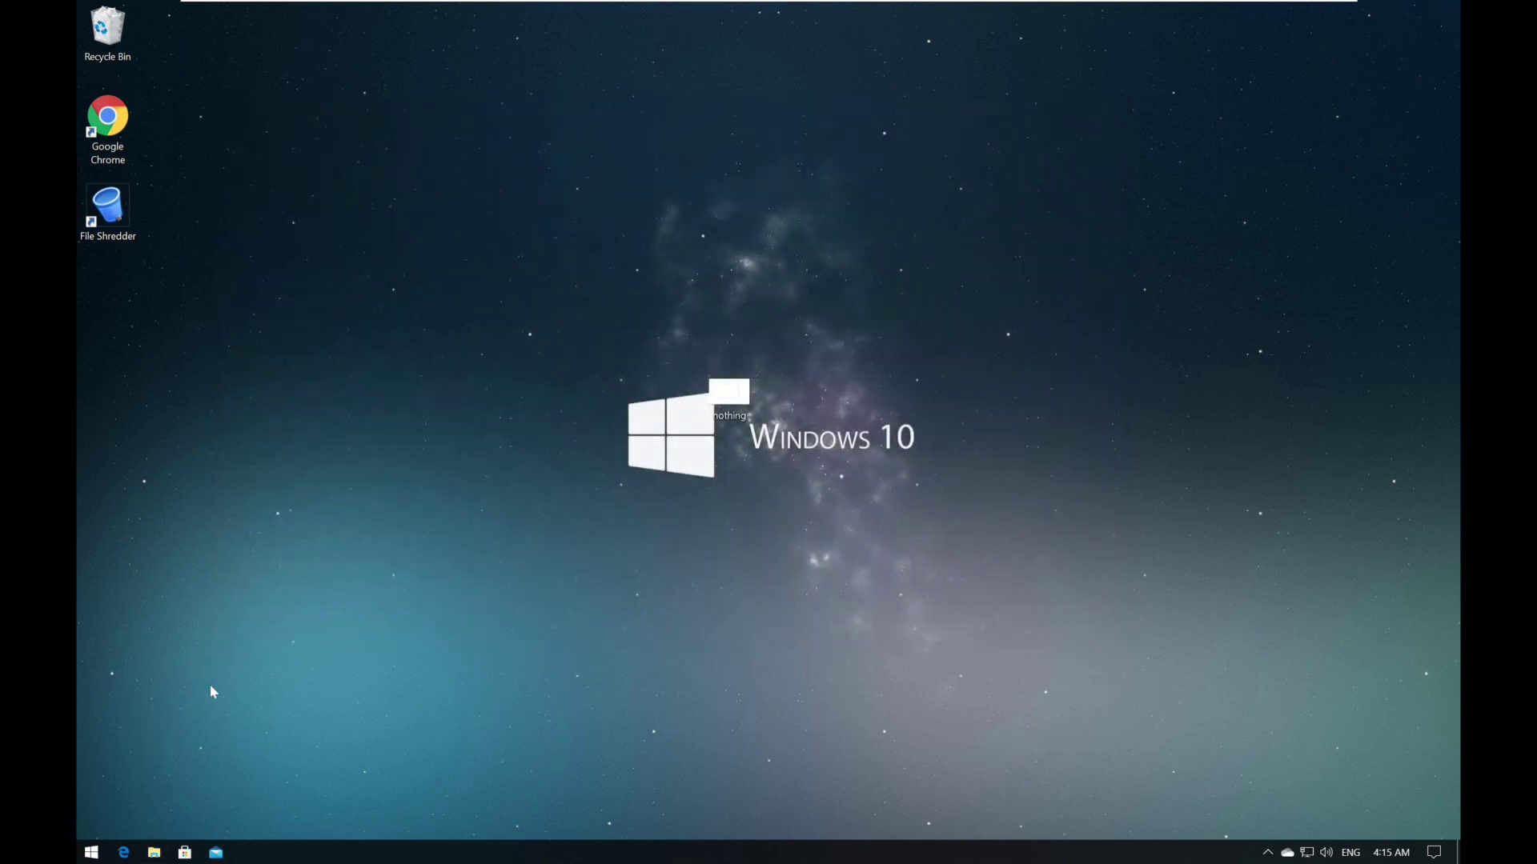
- Restart Windows in the virtual machine
left_click(87, 851)
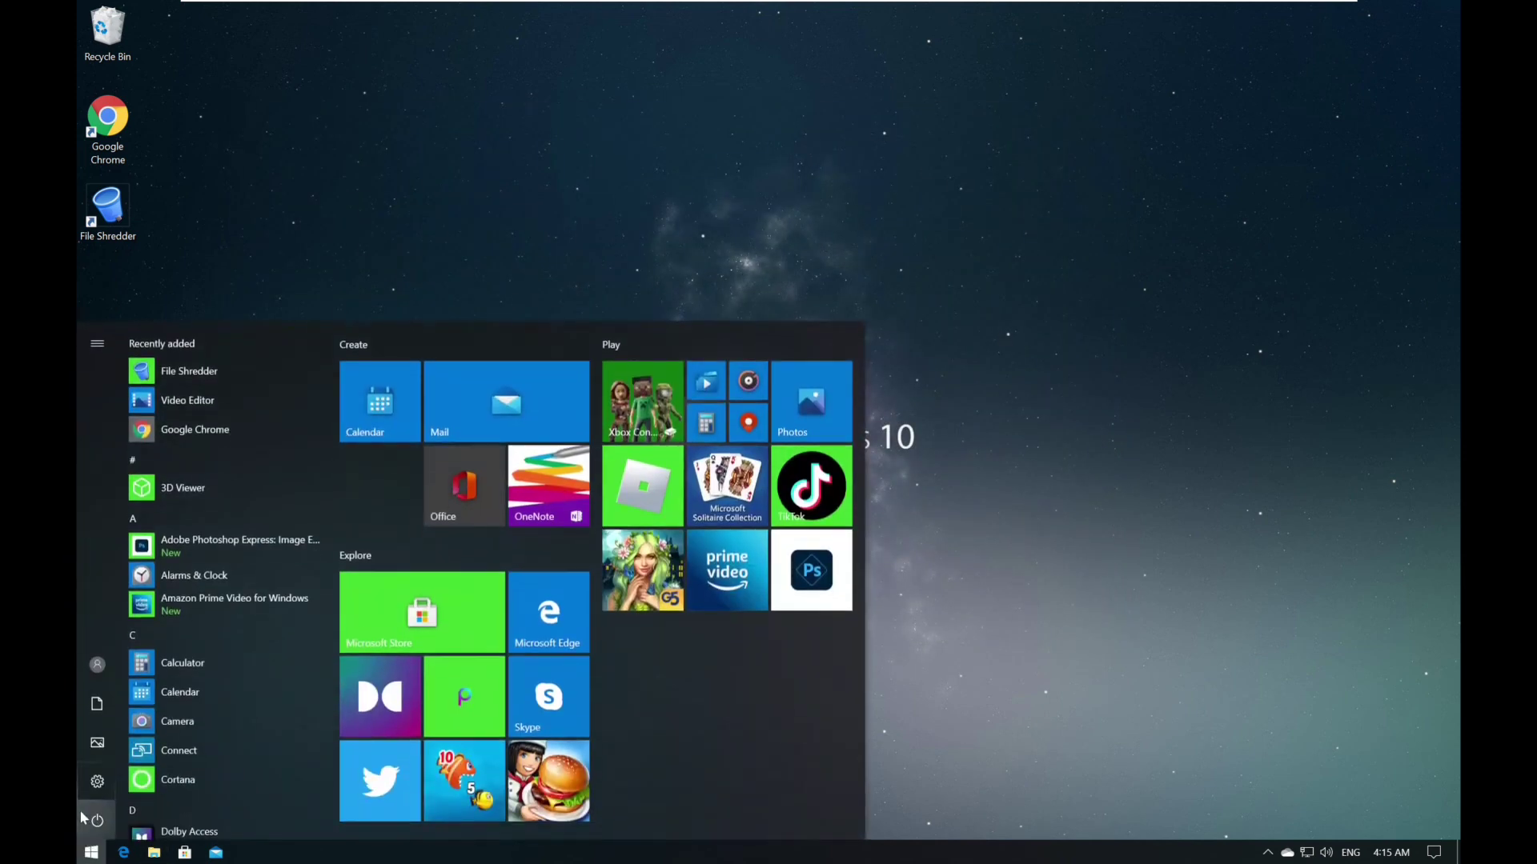
left_click(83, 816)
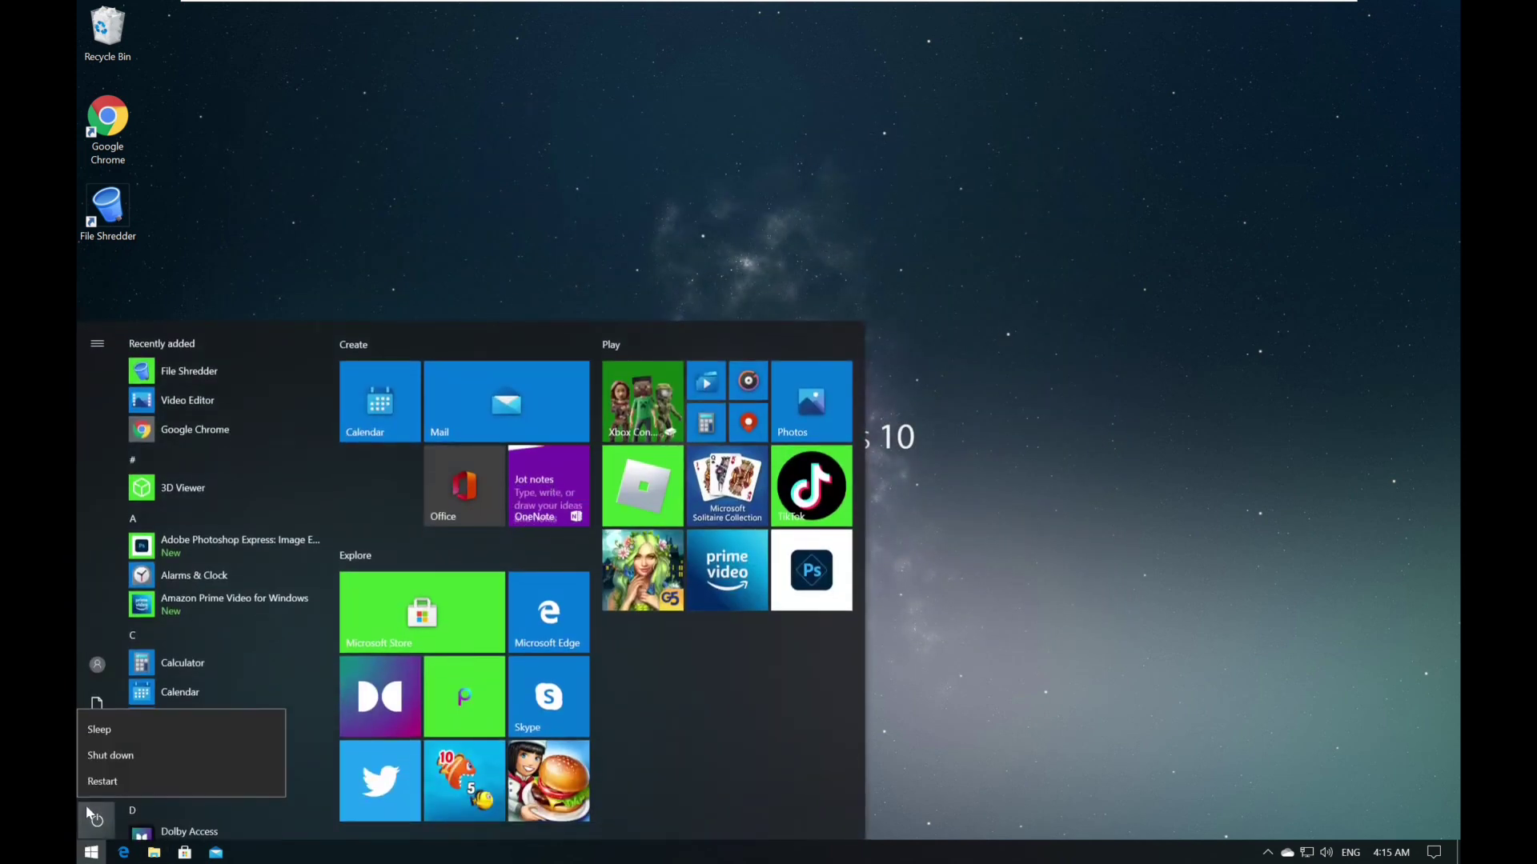
left_click(119, 781)
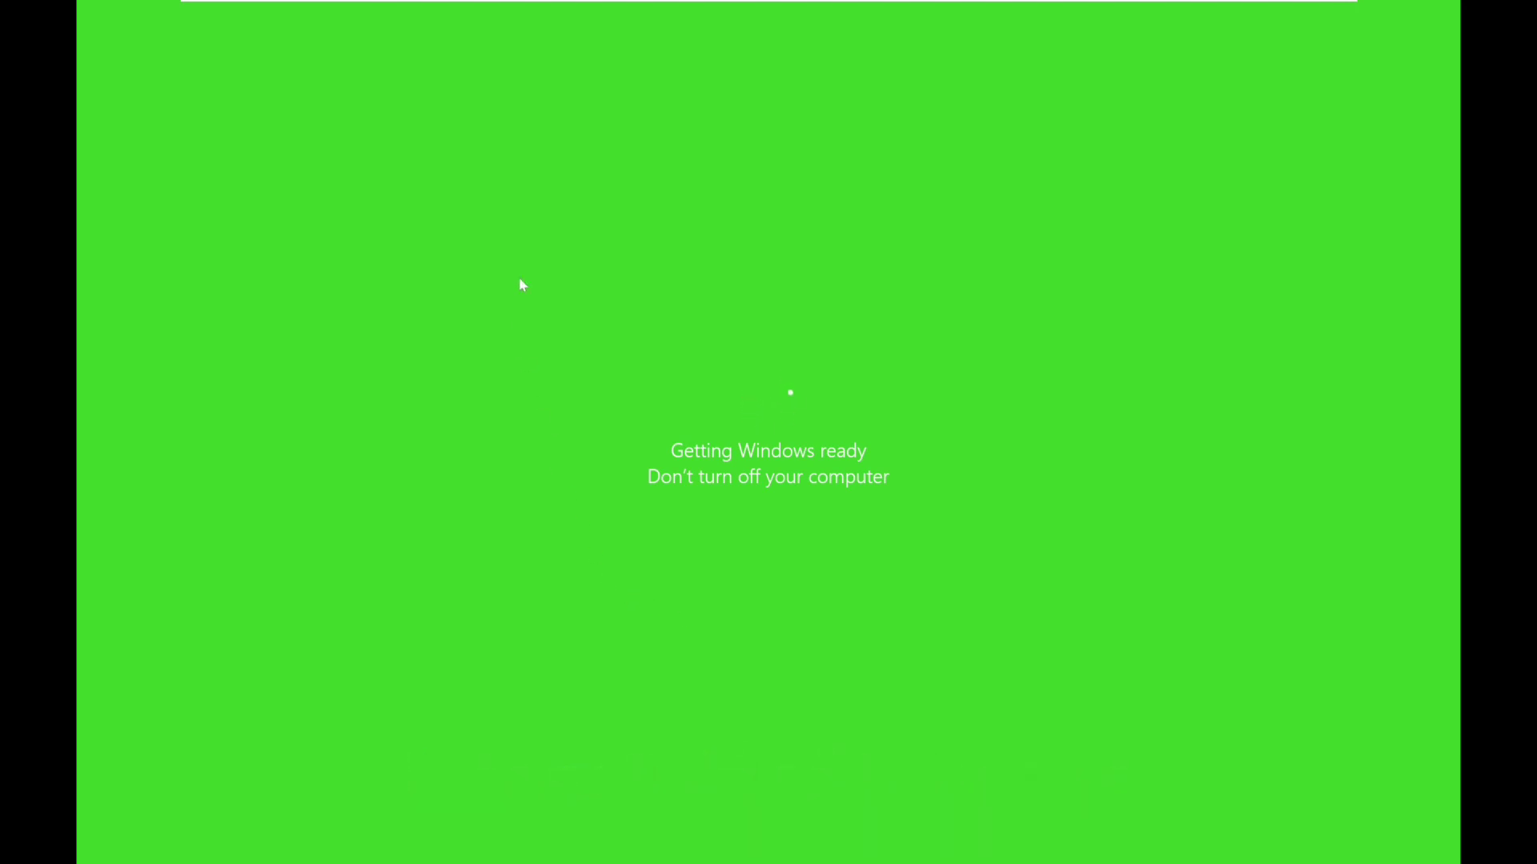
- Reset the virtual machine from VMware Workstation and confirm the reset
mouse_move(442, 4)
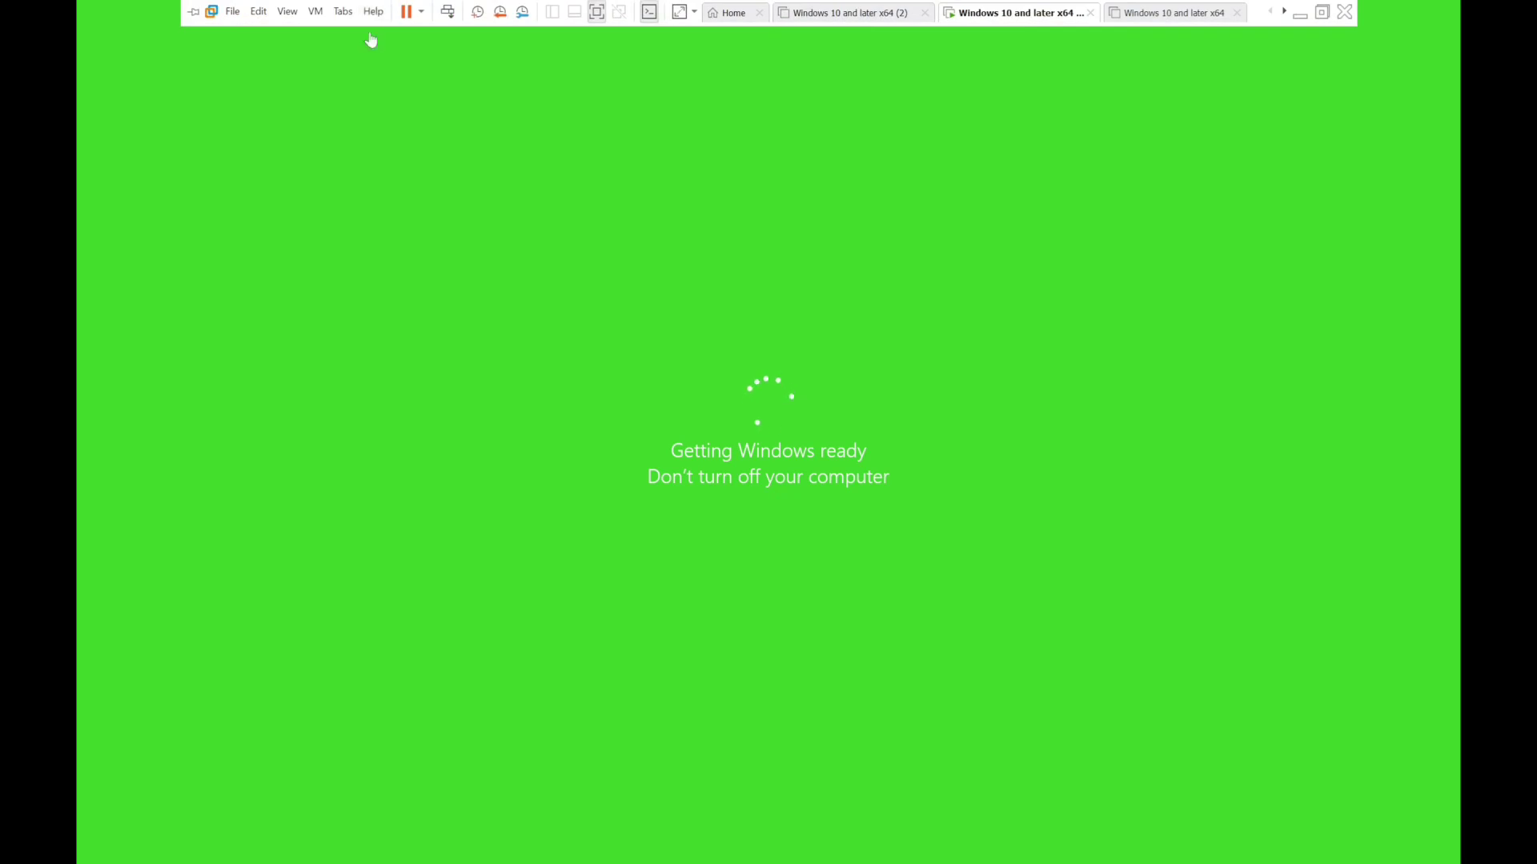
left_click(421, 11)
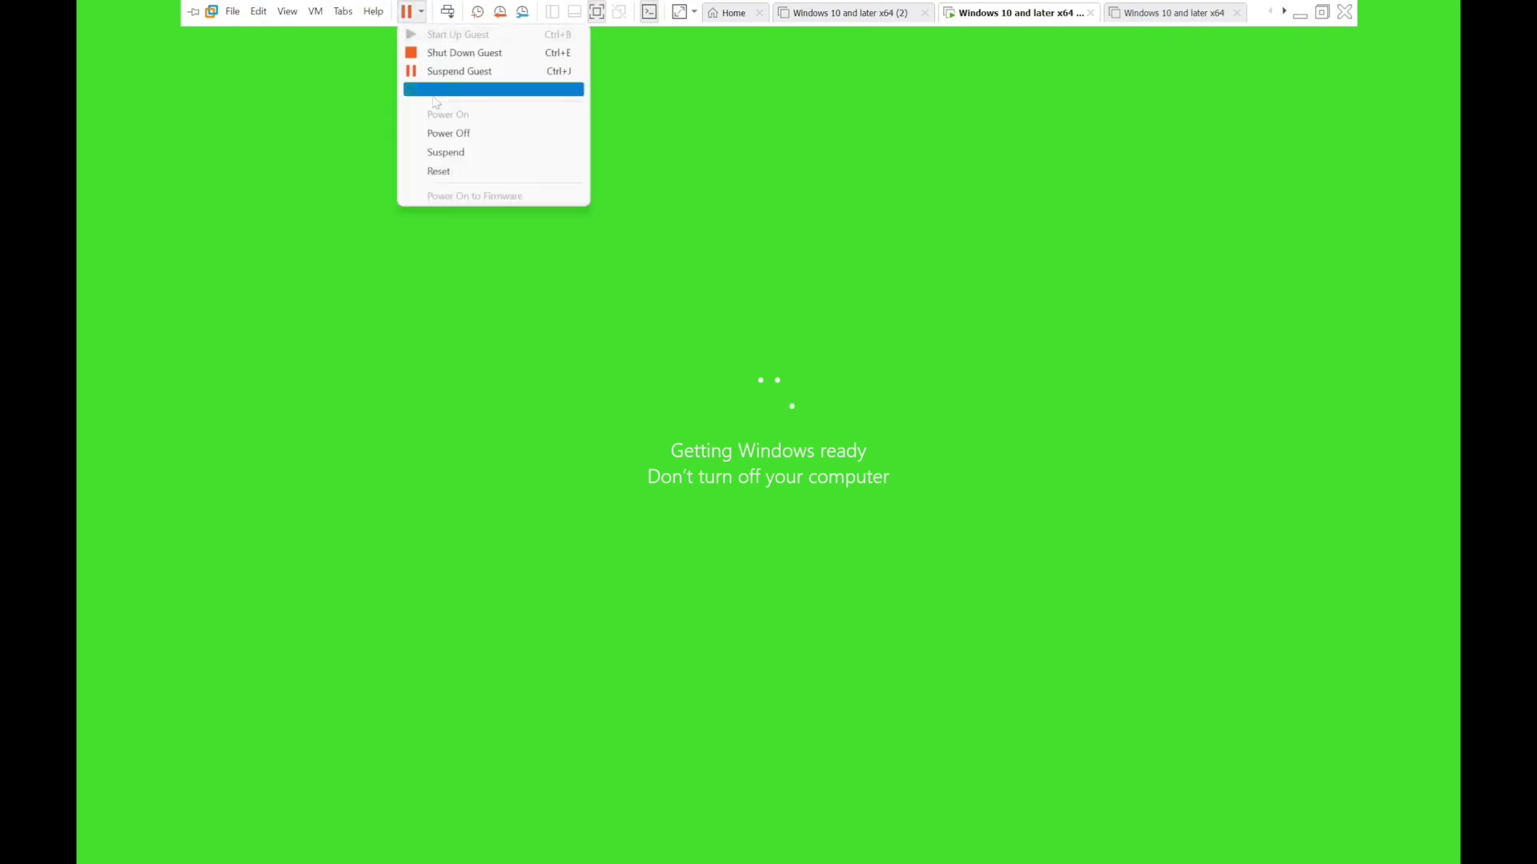
left_click(471, 171)
key("Return")
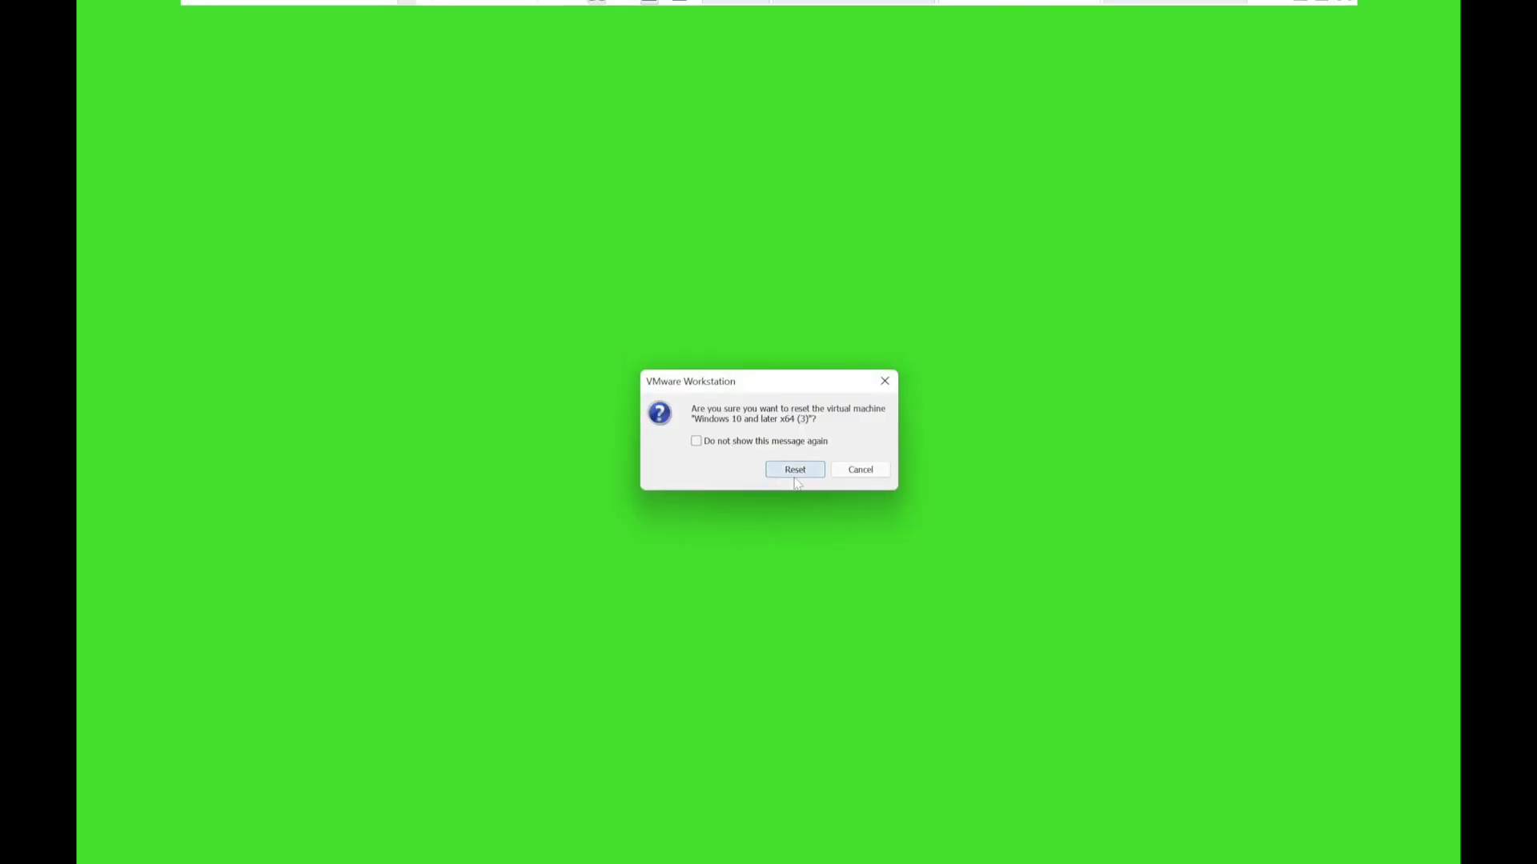
mouse_move(484, 5)
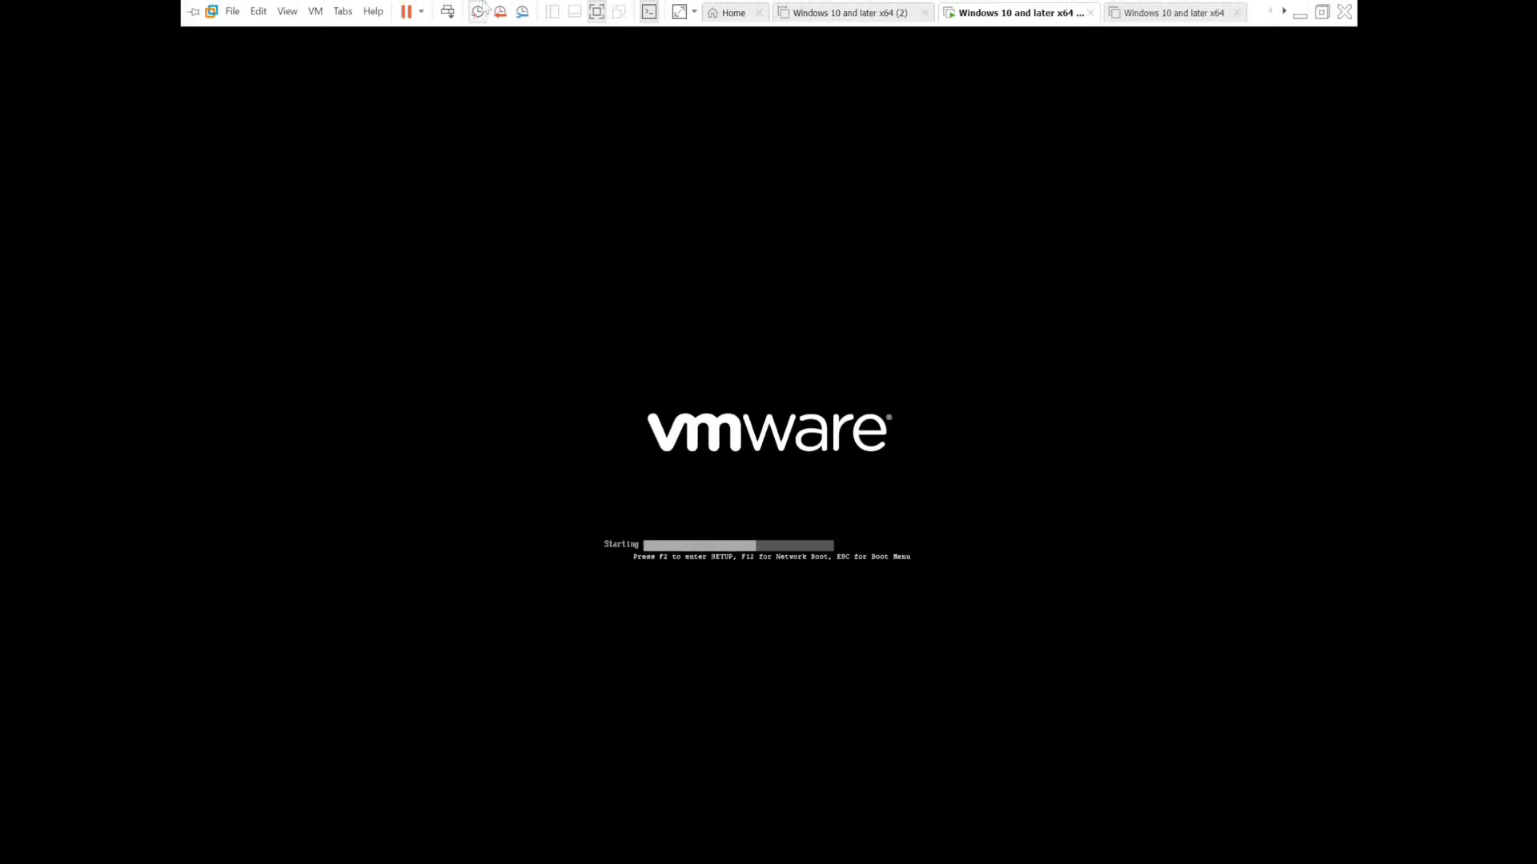
left_click(421, 12)
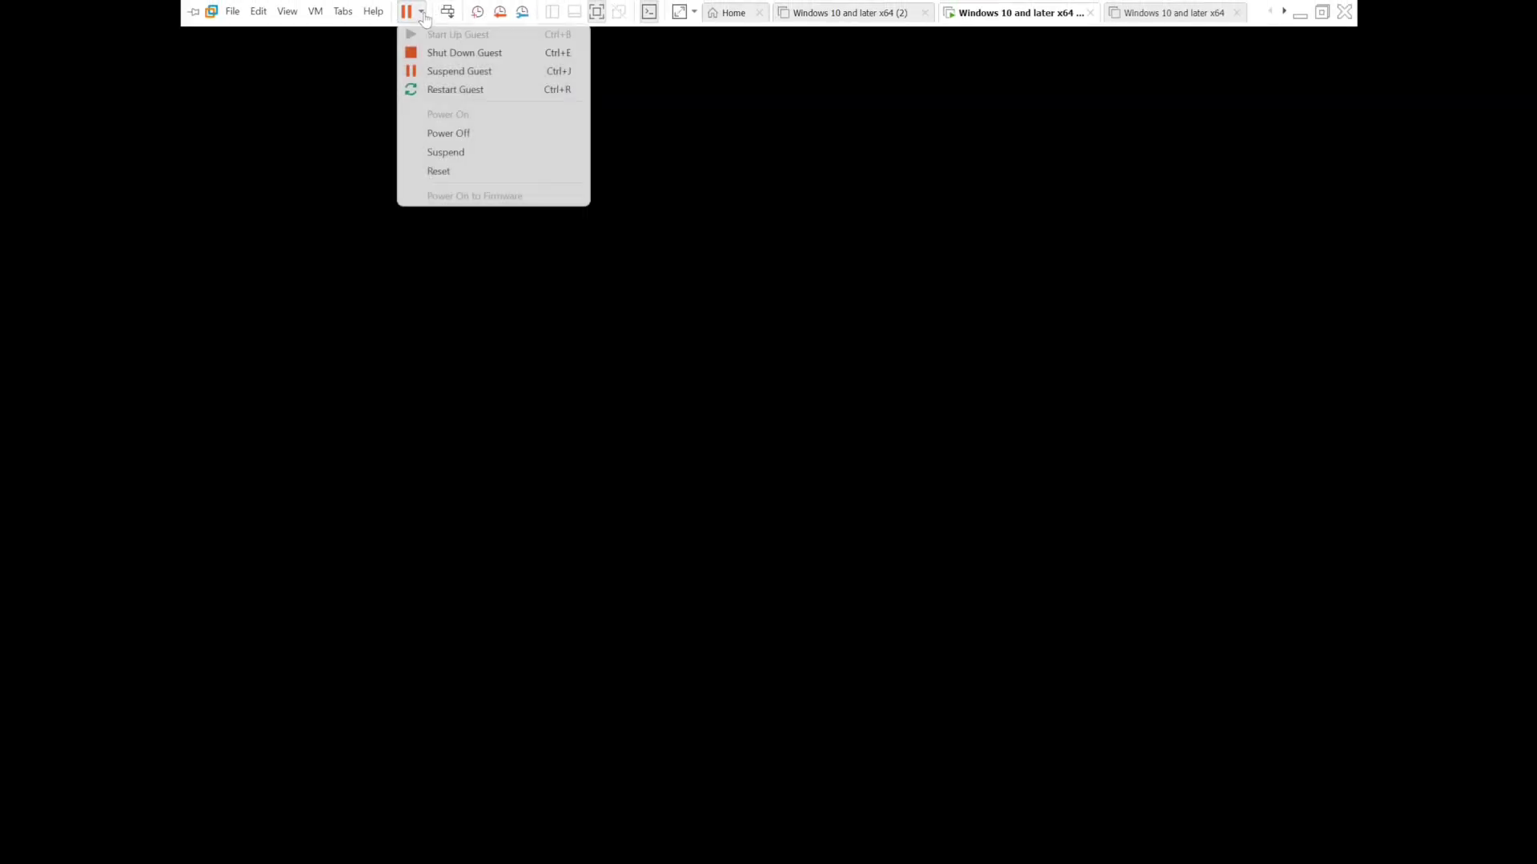
left_click(534, 171)
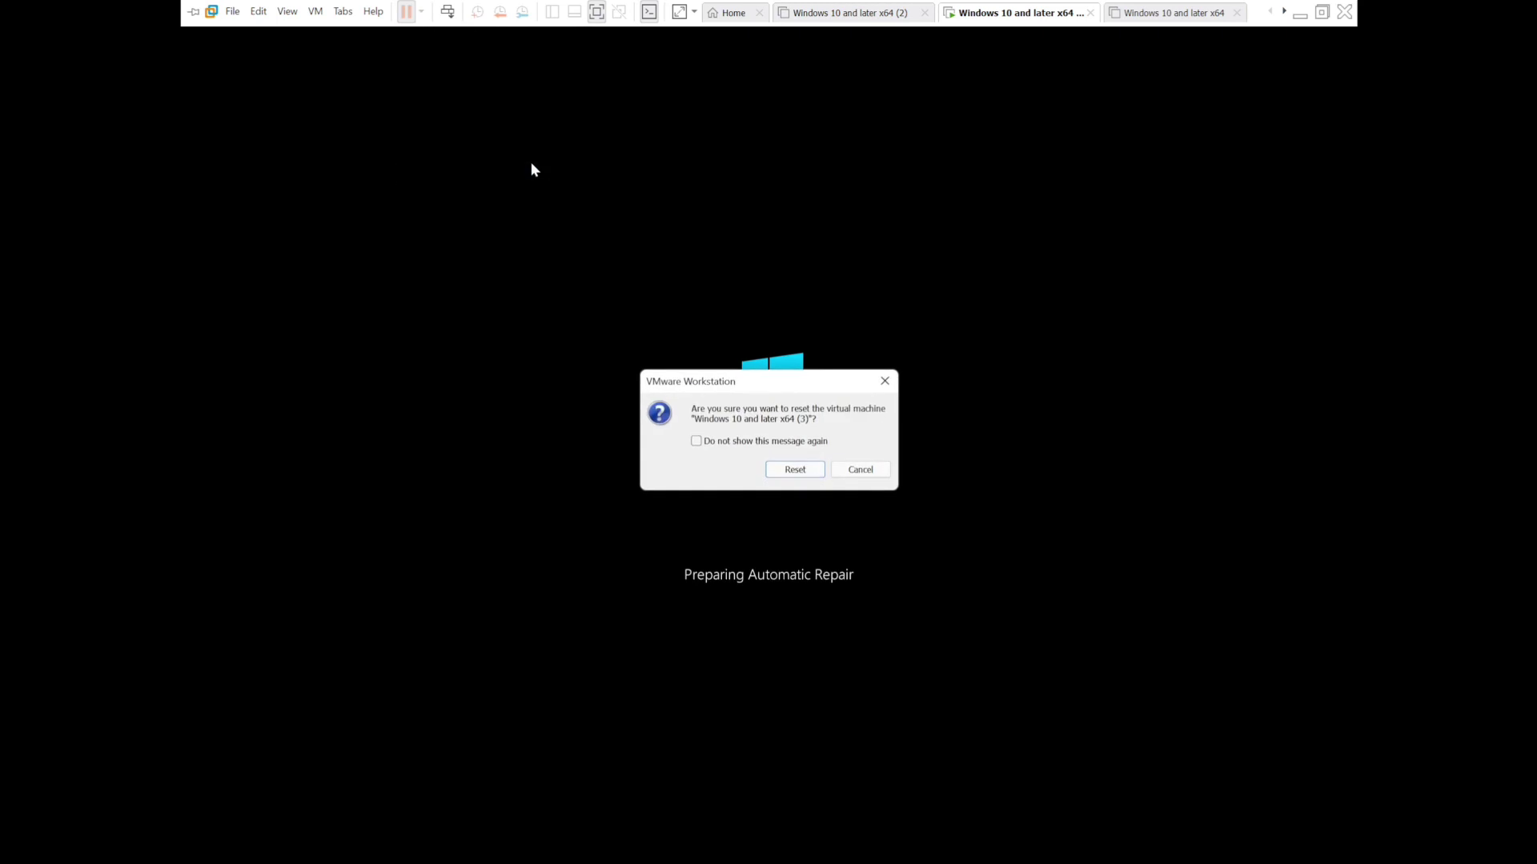
left_click(846, 479)
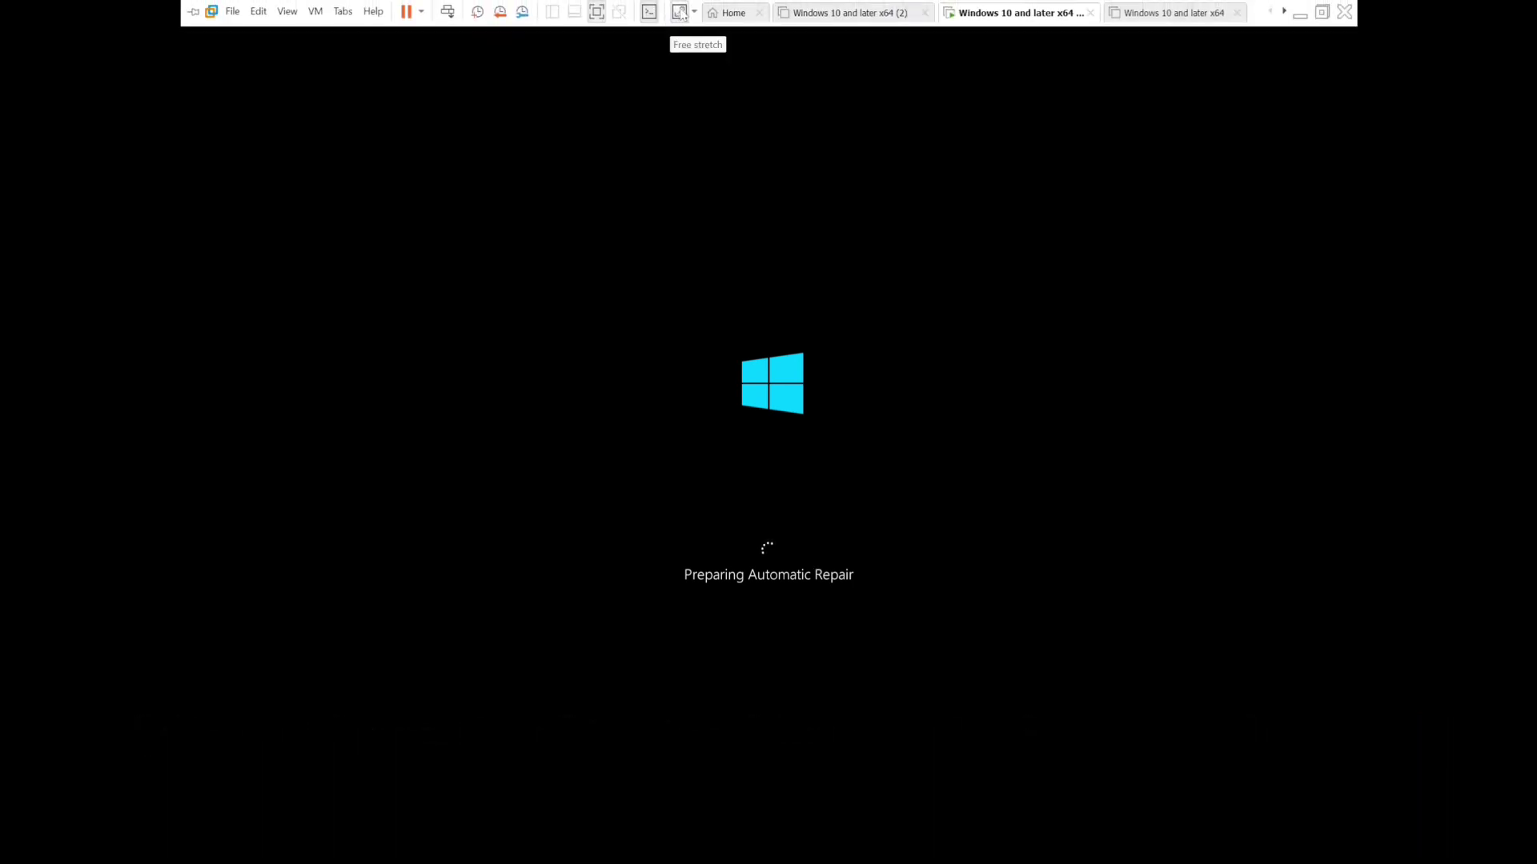
- Enable Free stretch so the guest display fills the screen, and take the virtual machine out of full-screen mode
left_click(678, 12)
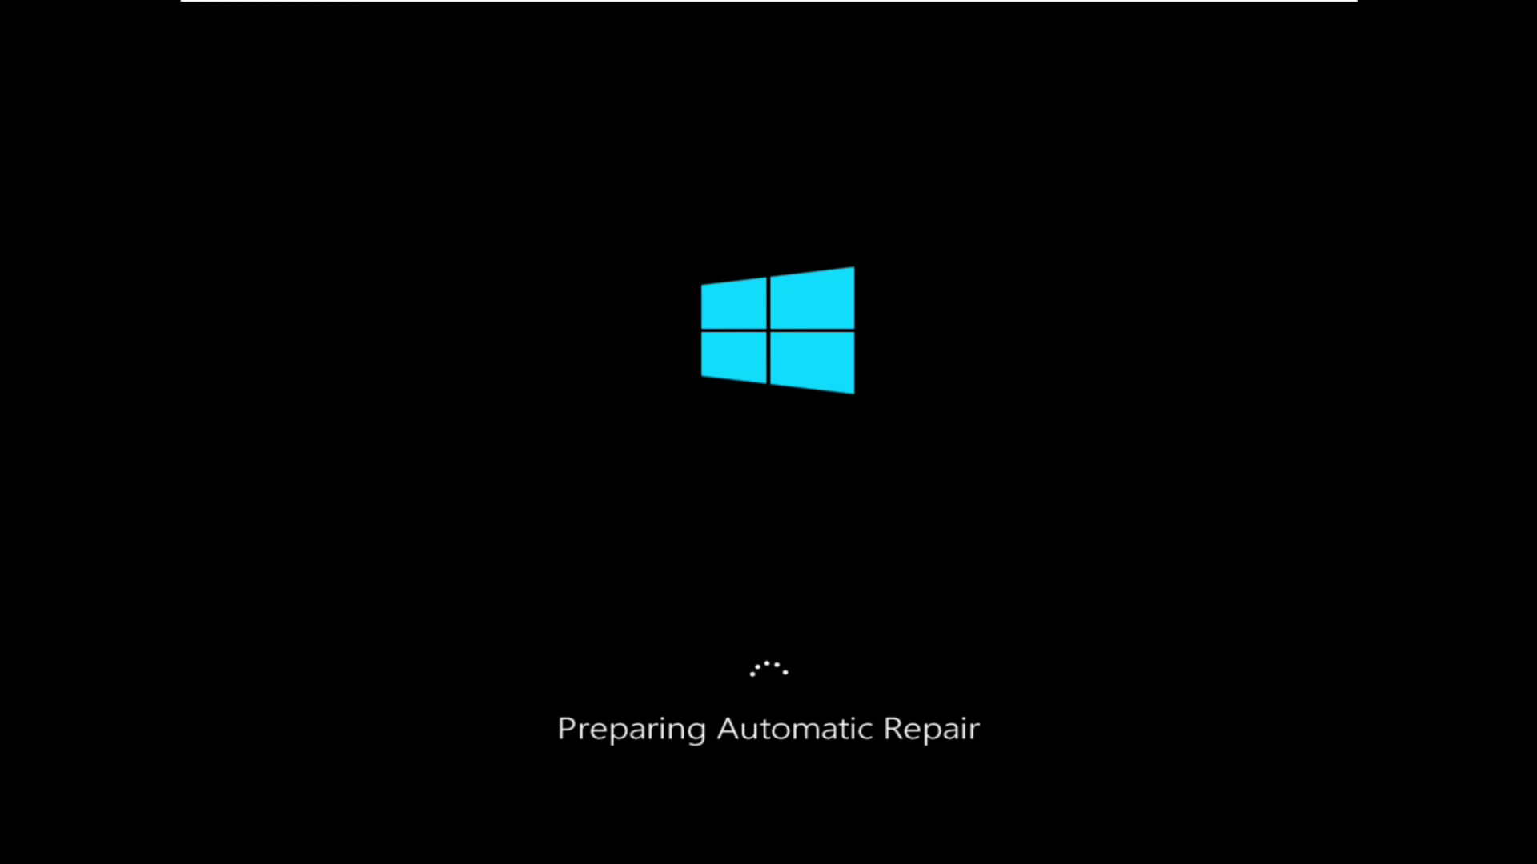
mouse_move(1222, 7)
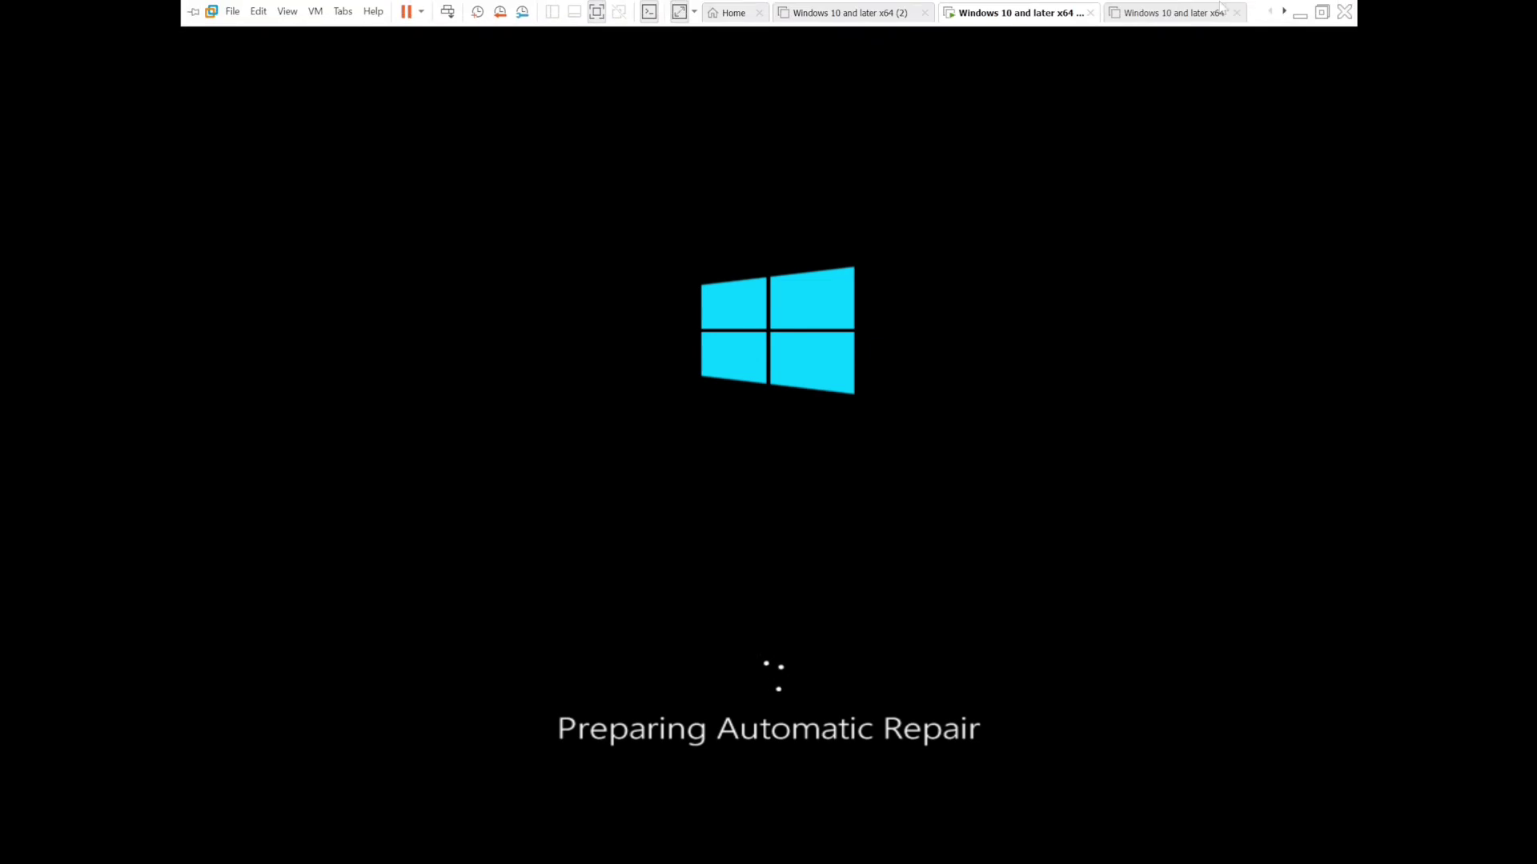
left_click(1321, 12)
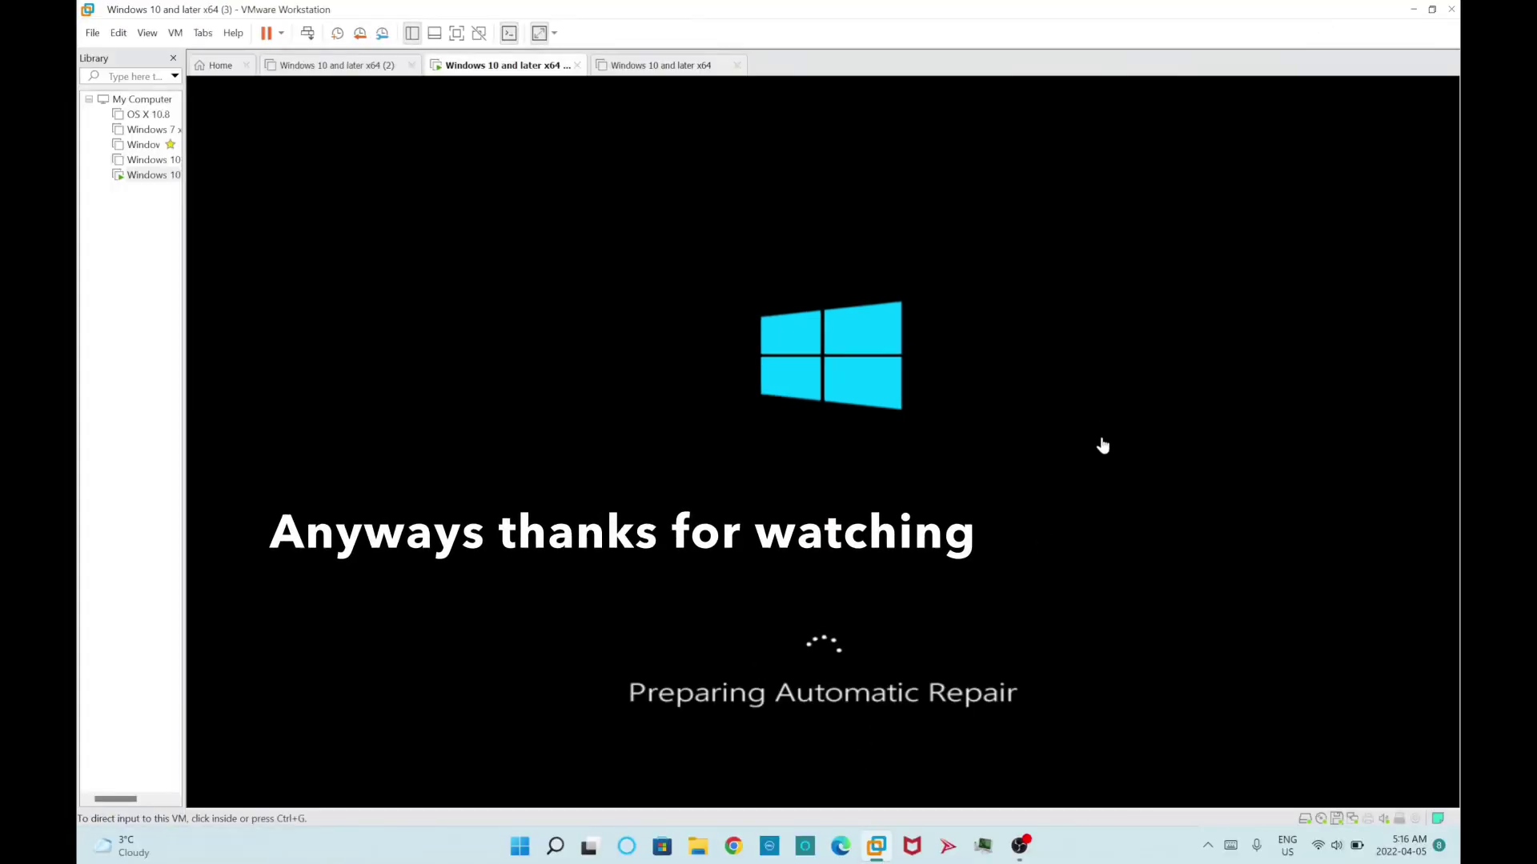
left_click(1019, 846)
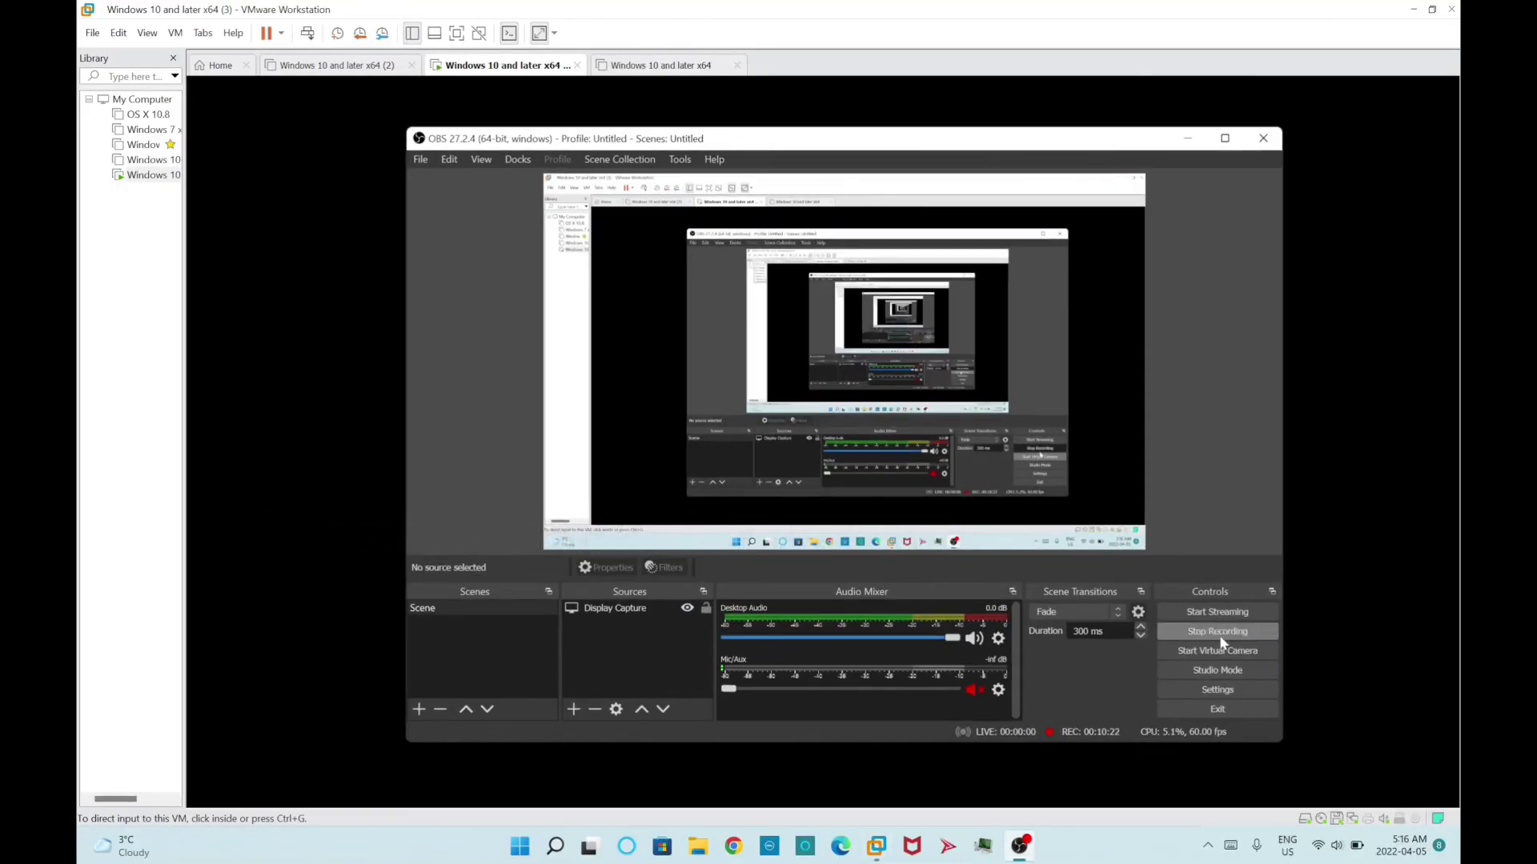